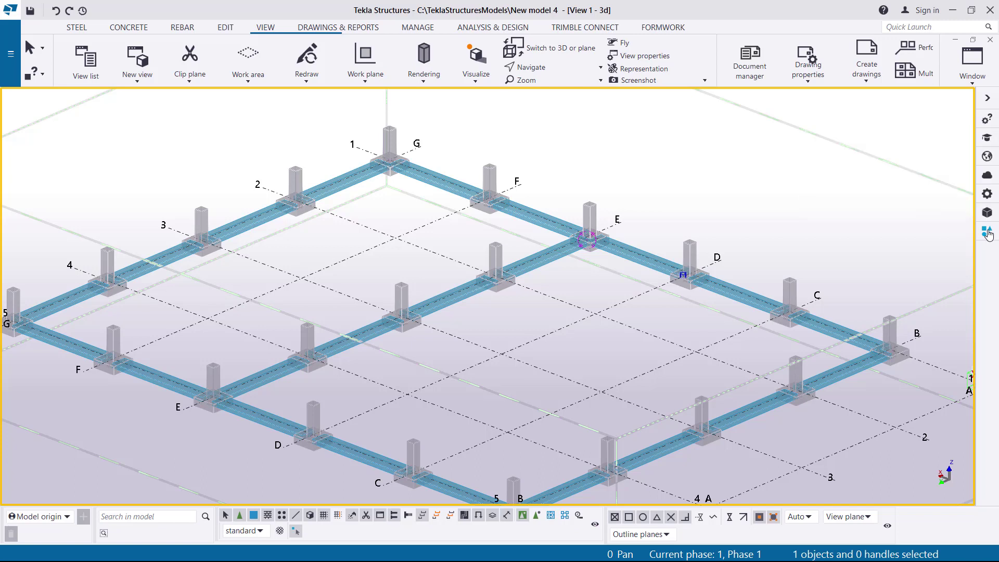
Step: Examine the pad footing, column stub and strip beams at grid intersection E-1 from a rotated 3D view
{"action": "left_click", "coordinate": [987, 234]}
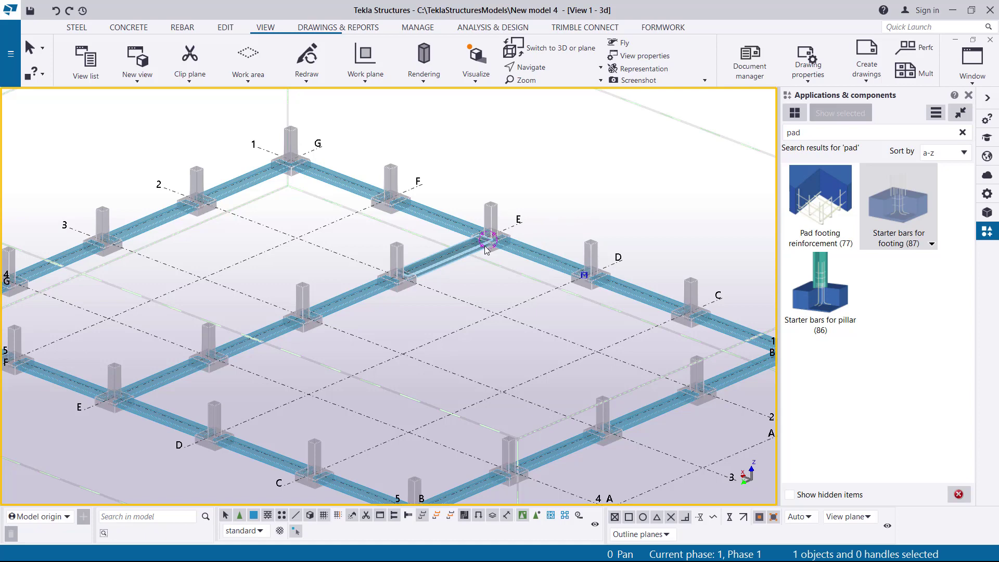
{"action": "left_click", "coordinate": [969, 96]}
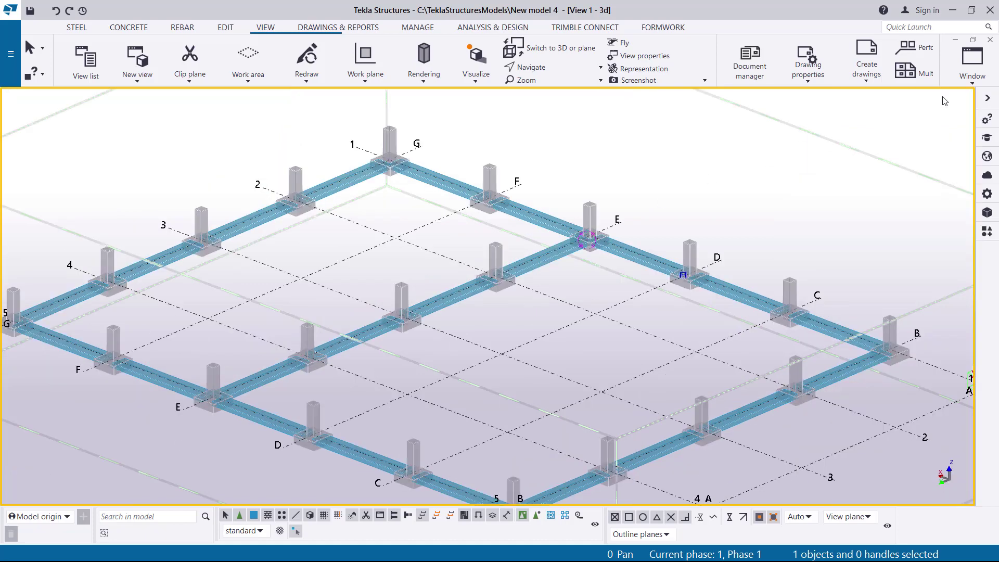
{"action": "scroll", "coordinate": [579, 224], "scroll_direction": "up", "scroll_amount": 10}
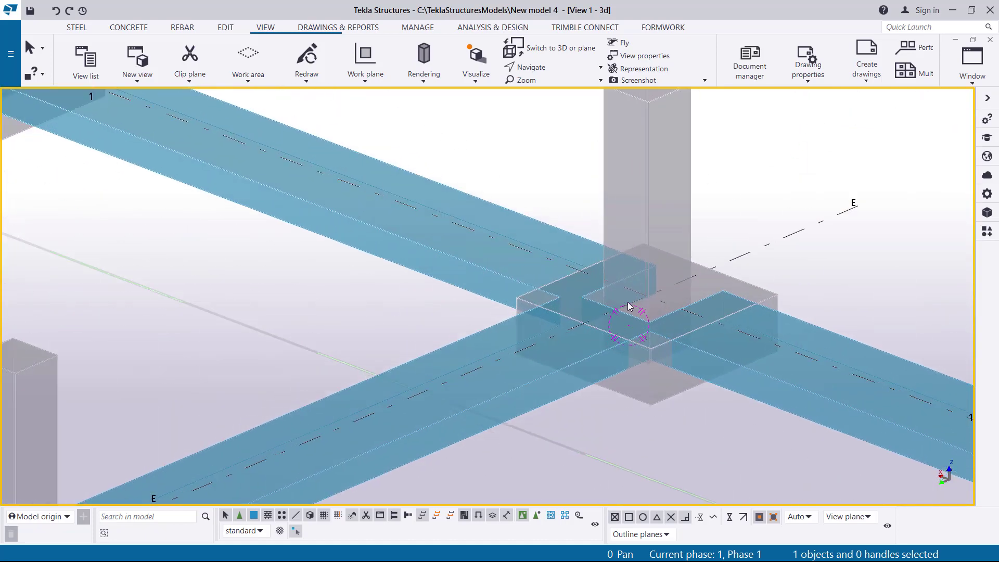
{"action": "left_click", "coordinate": [531, 67]}
{"action": "left_click", "coordinate": [551, 146]}
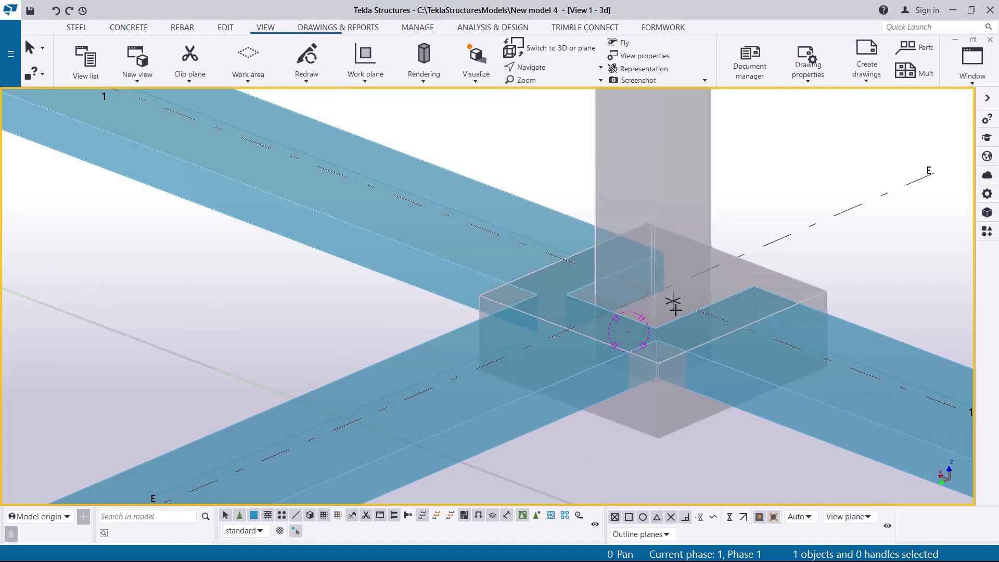
{"action": "middle_click_drag", "start_coordinate": [690, 298], "coordinate": [537, 342], "text": "ctrl"}
{"action": "scroll", "coordinate": [585, 295], "scroll_direction": "down", "scroll_amount": 6}
{"action": "middle_click_drag", "start_coordinate": [590, 291], "coordinate": [562, 277], "text": "ctrl"}
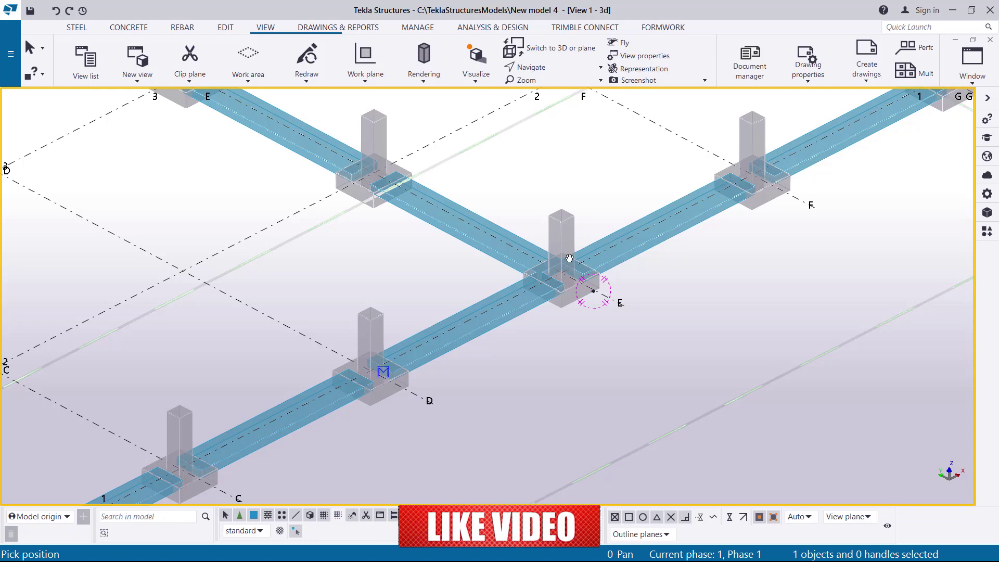
{"action": "scroll", "coordinate": [550, 264], "scroll_direction": "up", "scroll_amount": 5}
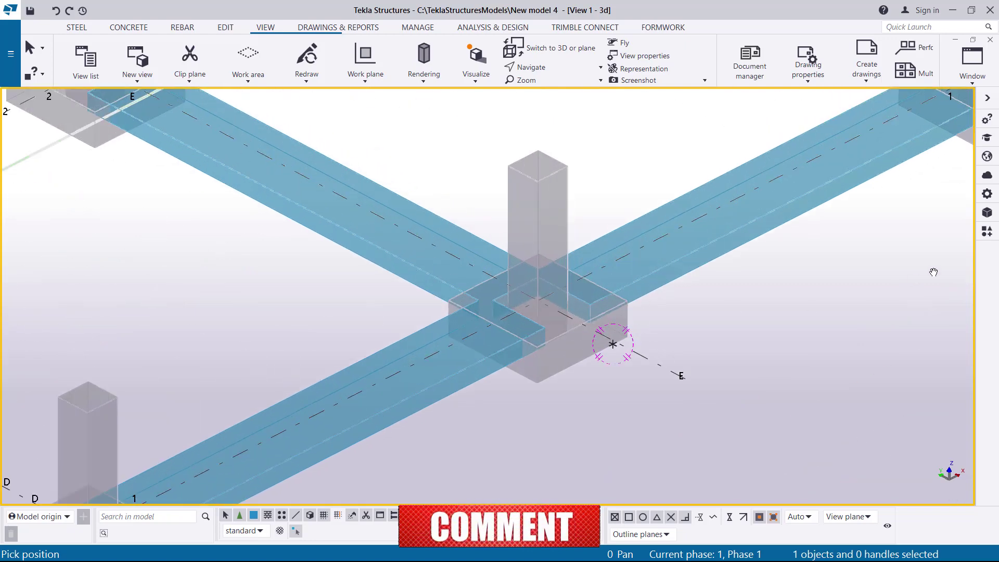
Step: Search the Applications & components catalog for "pad"
{"action": "left_click", "coordinate": [992, 235]}
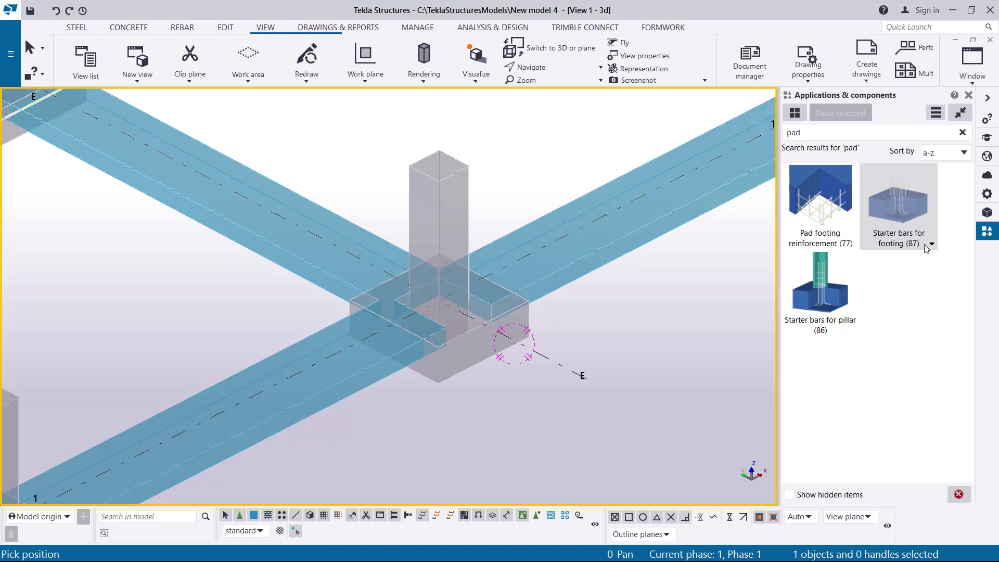
{"action": "left_click", "coordinate": [830, 205]}
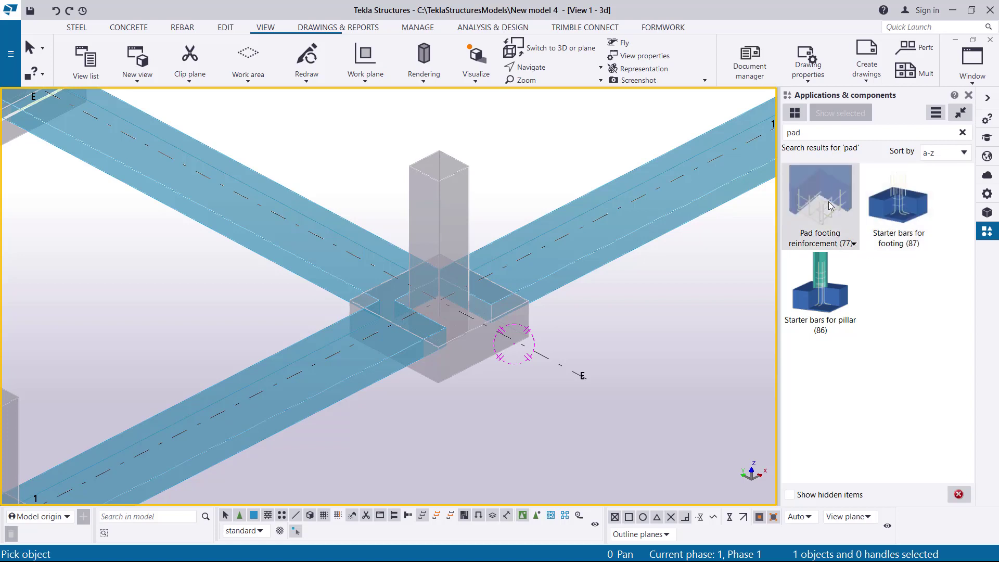
{"action": "left_click", "coordinate": [808, 136]}
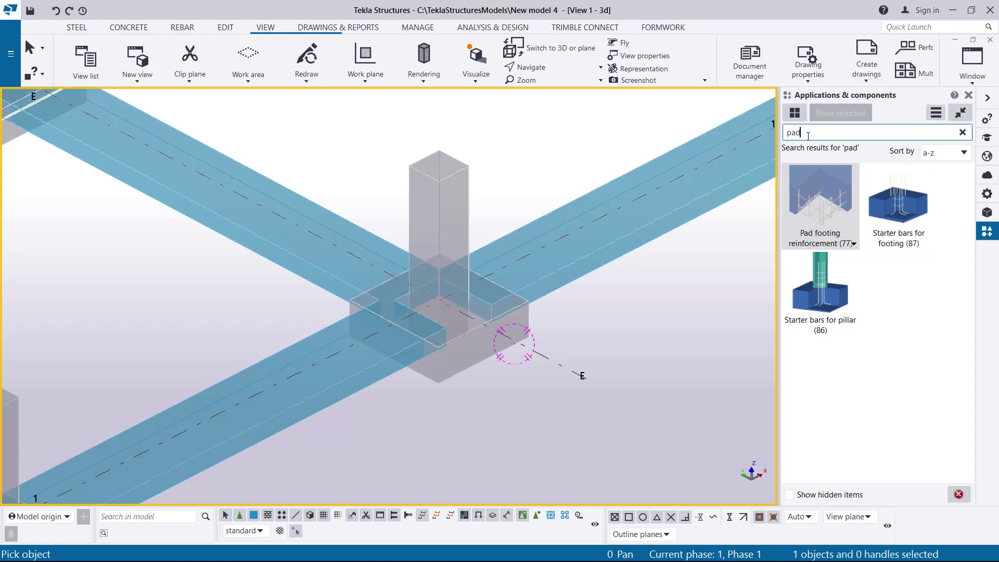
{"action": "key", "text": "BackSpace"}
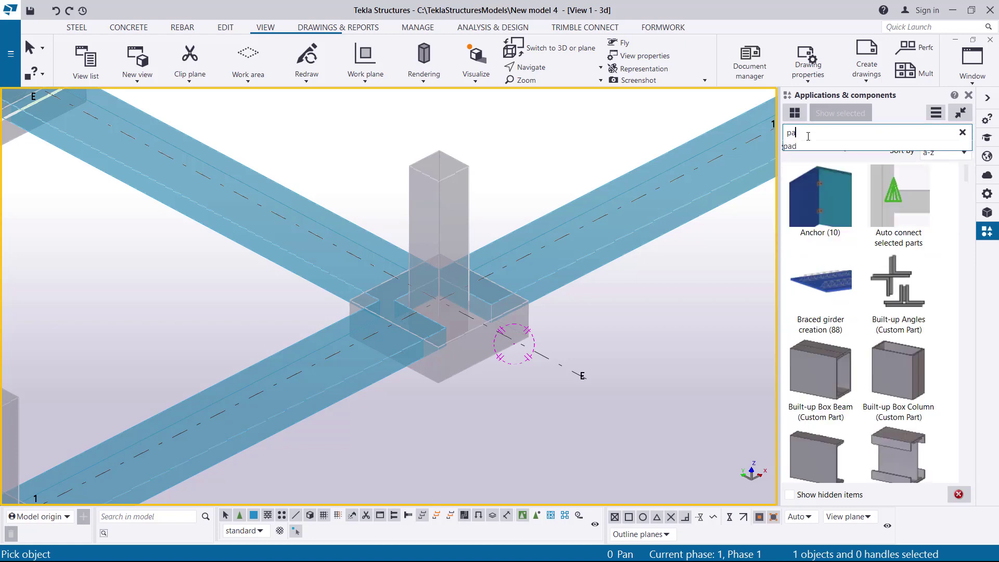
{"action": "key", "text": "BackSpace"}
{"action": "key", "text": "BackSpace"}
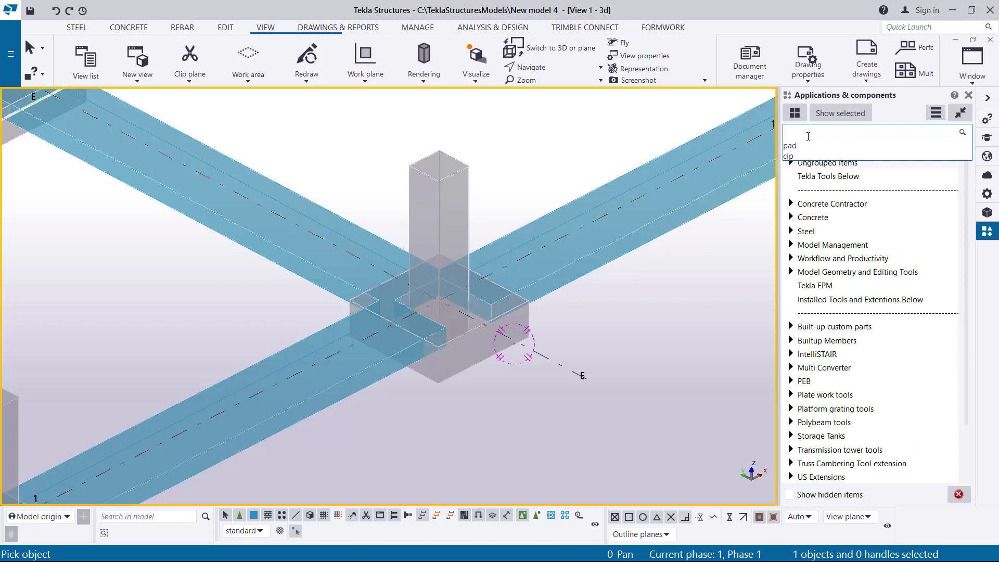
{"action": "type", "text": "pad"}
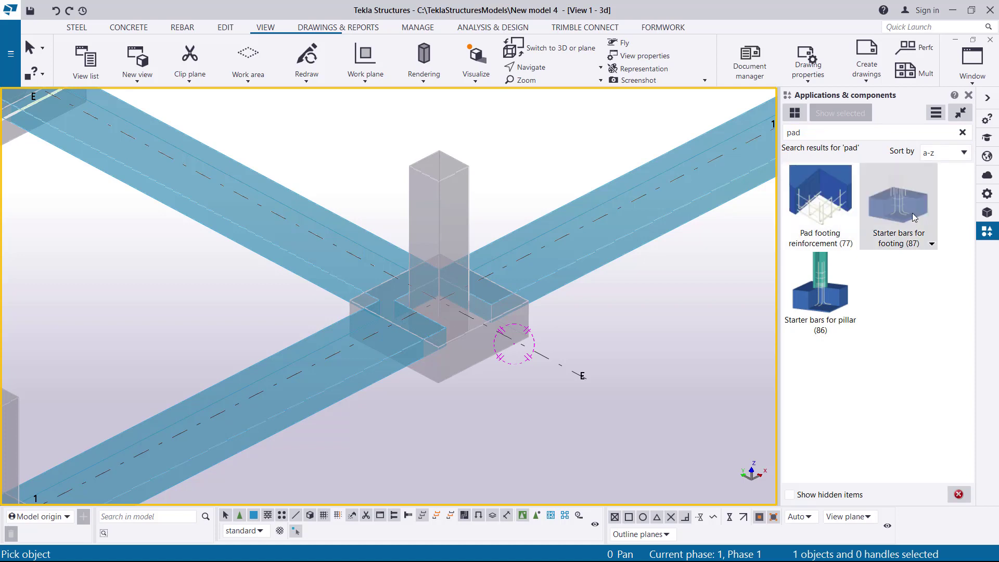
Step: Apply Pad footing reinforcement (77) to the pad footing at grid E-1 and end the command
{"action": "left_click", "coordinate": [829, 208]}
{"action": "scroll", "coordinate": [451, 390], "scroll_direction": "up", "scroll_amount": 4}
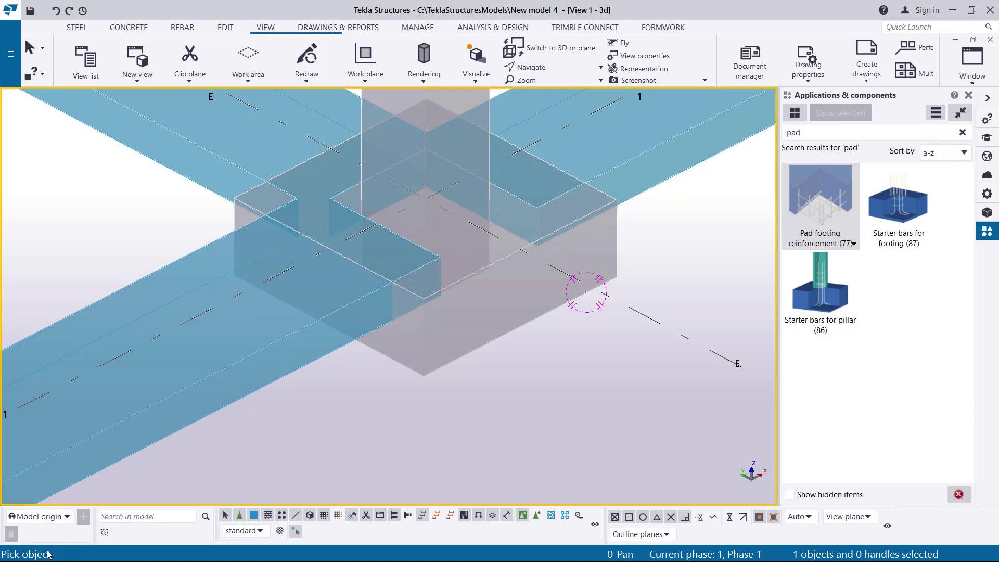
{"action": "left_click", "coordinate": [831, 204]}
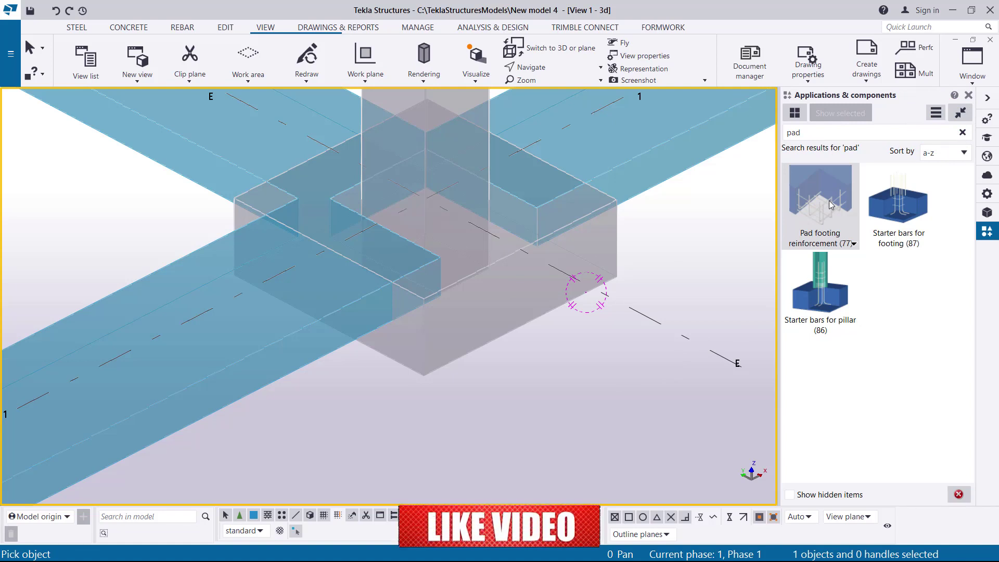
{"action": "left_click", "coordinate": [477, 349]}
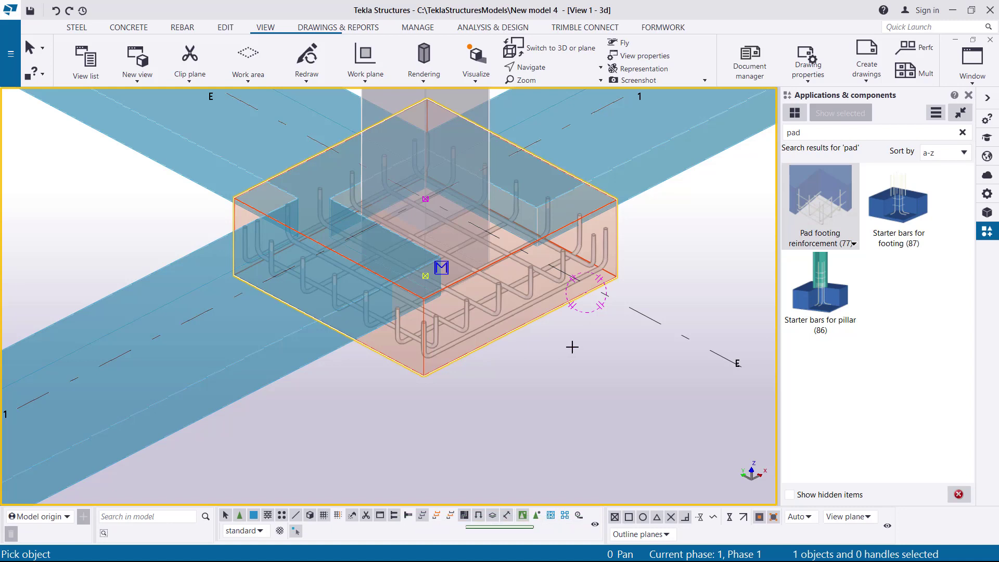
{"action": "right_click", "coordinate": [556, 352]}
{"action": "left_click", "coordinate": [599, 356]}
{"action": "left_click", "coordinate": [669, 247]}
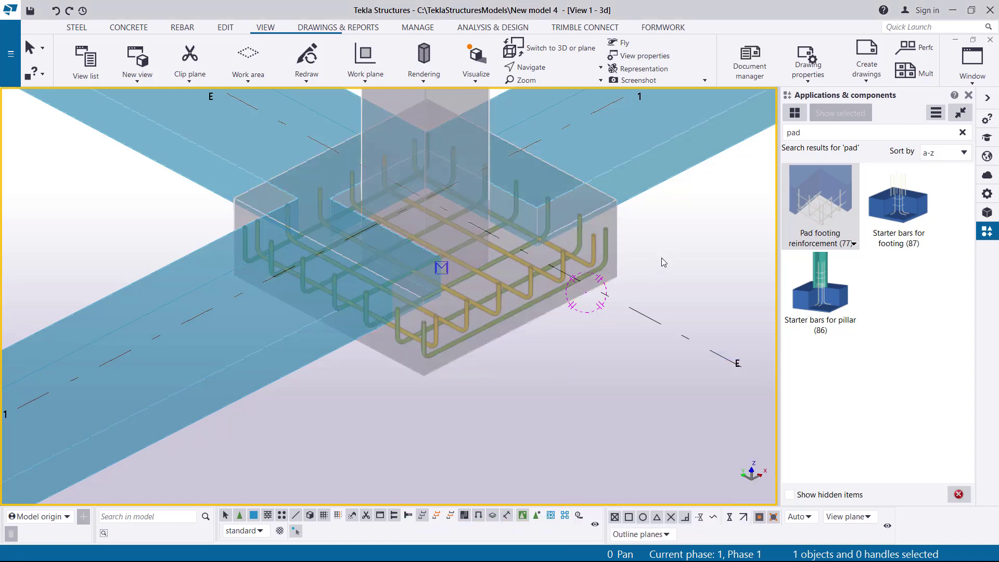
Step: Examine the new reinforcement inside the pad footing at grid E-1 by rotating the 3D view
{"action": "left_click", "coordinate": [551, 70]}
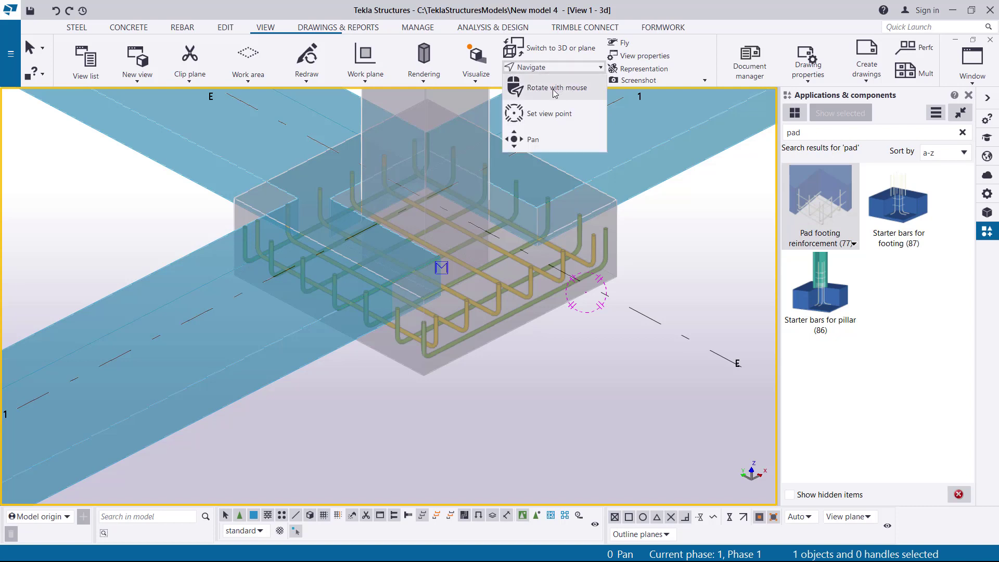
{"action": "left_click", "coordinate": [554, 89]}
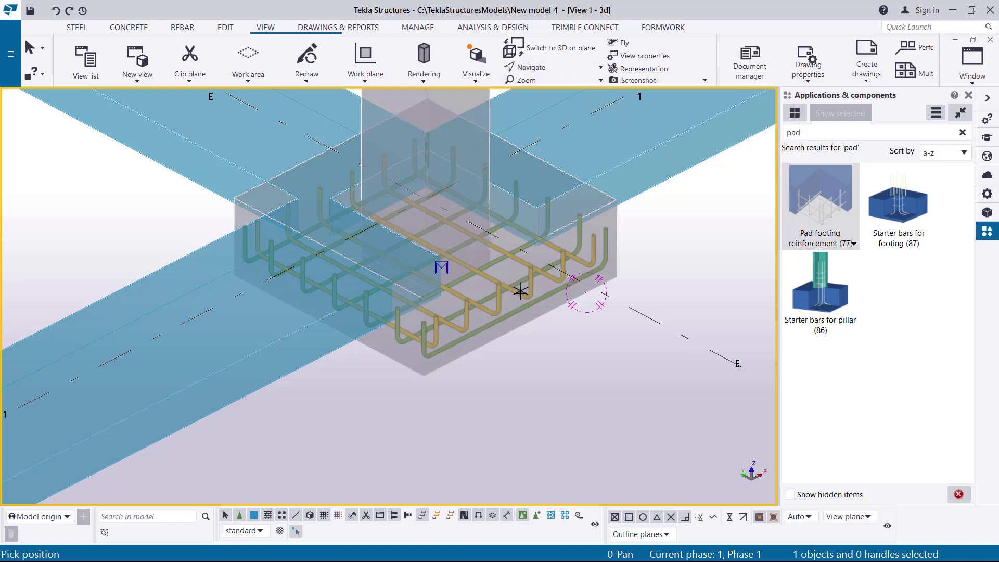
{"action": "left_click", "coordinate": [550, 282]}
{"action": "left_click_drag", "start_coordinate": [550, 281], "coordinate": [522, 397]}
{"action": "scroll", "coordinate": [523, 398], "scroll_direction": "down", "scroll_amount": 3}
{"action": "left_click_drag", "start_coordinate": [539, 330], "coordinate": [547, 325]}
{"action": "right_click", "coordinate": [703, 291]}
{"action": "left_click", "coordinate": [734, 298]}
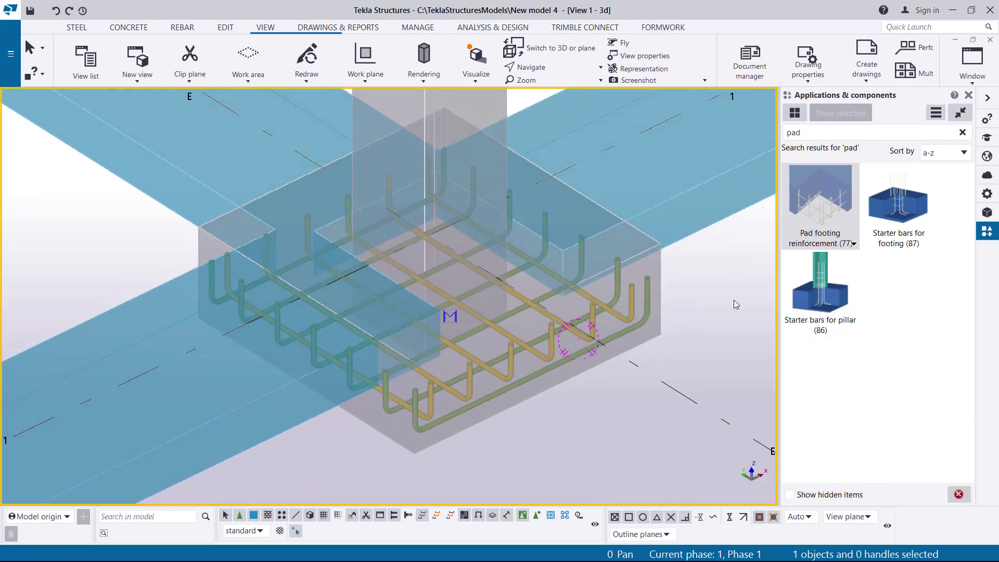
Step: Add Starter bars for footing (87) to the footing and column stub at grid E-1 and end the command
{"action": "left_click", "coordinate": [910, 222]}
{"action": "scroll", "coordinate": [357, 448], "scroll_direction": "down", "scroll_amount": 5}
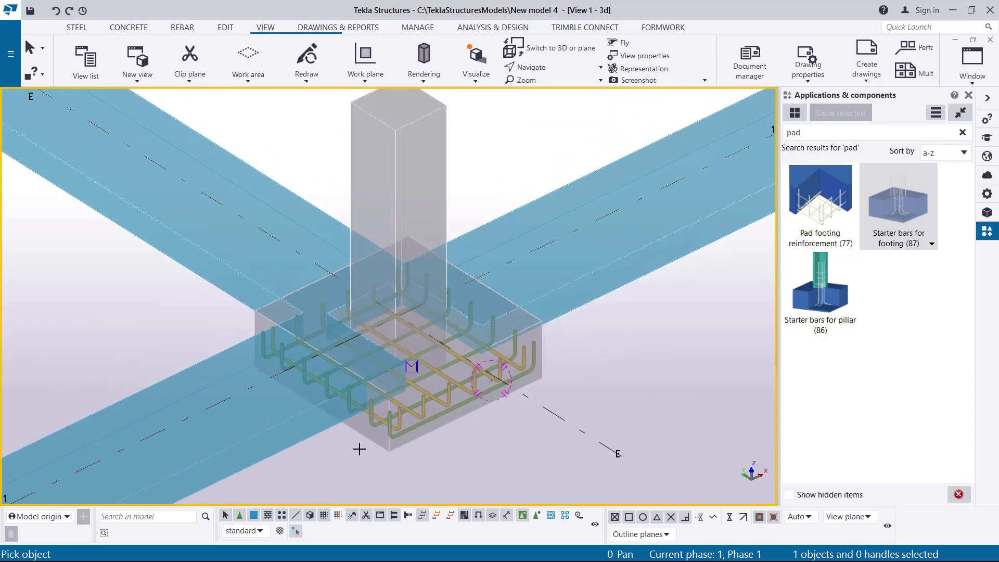
{"action": "scroll", "coordinate": [334, 401], "scroll_direction": "up", "scroll_amount": 5}
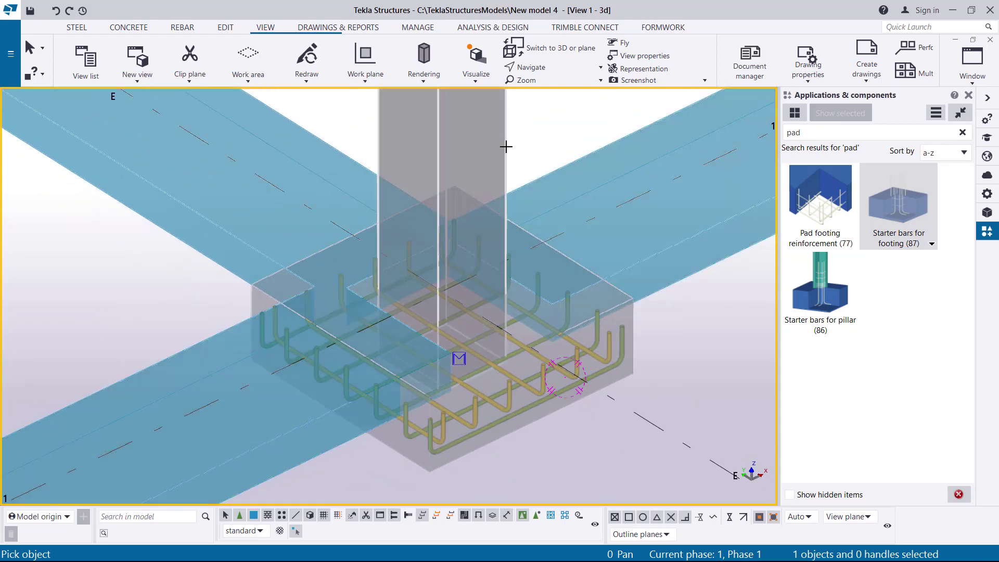
{"action": "right_click", "coordinate": [523, 130]}
{"action": "left_click", "coordinate": [546, 131]}
{"action": "scroll", "coordinate": [476, 320], "scroll_direction": "down", "scroll_amount": 3}
{"action": "scroll", "coordinate": [458, 128], "scroll_direction": "up", "scroll_amount": 2}
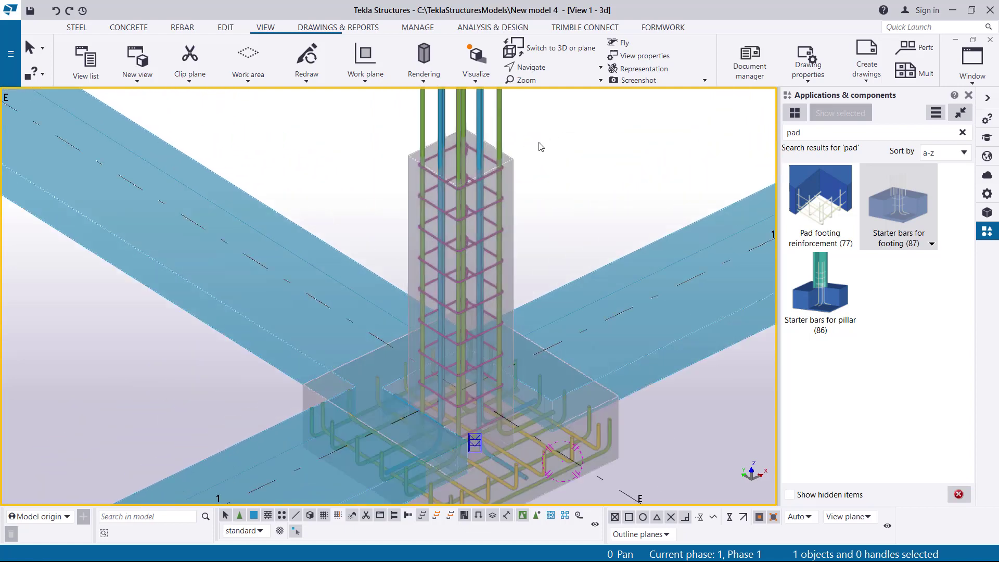
Step: Examine the starter bars and their ties in the column stub and footing from several angles
{"action": "left_click", "coordinate": [550, 68]}
{"action": "left_click", "coordinate": [547, 86]}
{"action": "left_click_drag", "start_coordinate": [480, 287], "coordinate": [366, 231]}
{"action": "middle_click_drag", "start_coordinate": [365, 231], "coordinate": [512, 316], "text": "ctrl"}
{"action": "scroll", "coordinate": [518, 334], "scroll_direction": "down", "scroll_amount": 6}
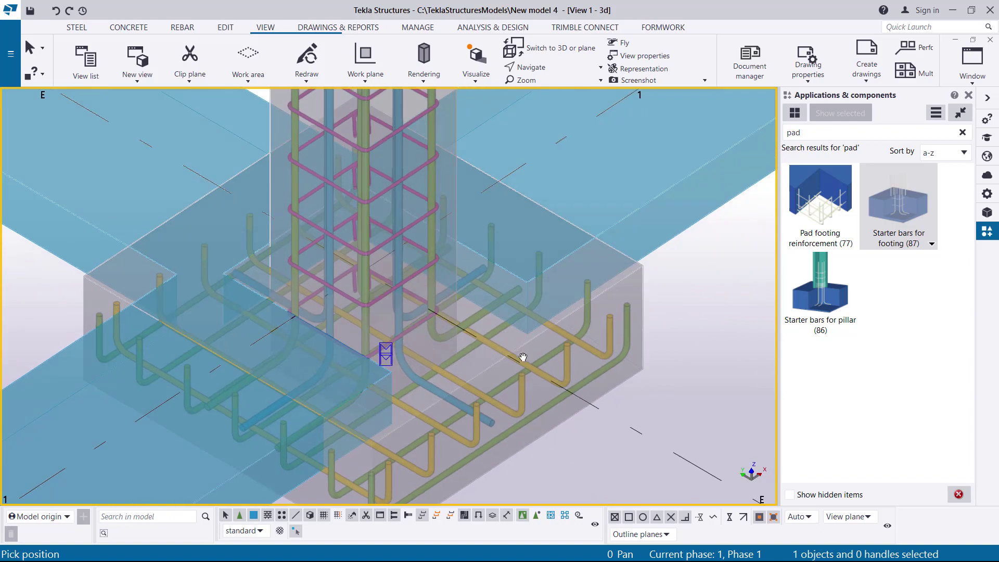
{"action": "scroll", "coordinate": [563, 366], "scroll_direction": "up", "scroll_amount": 1}
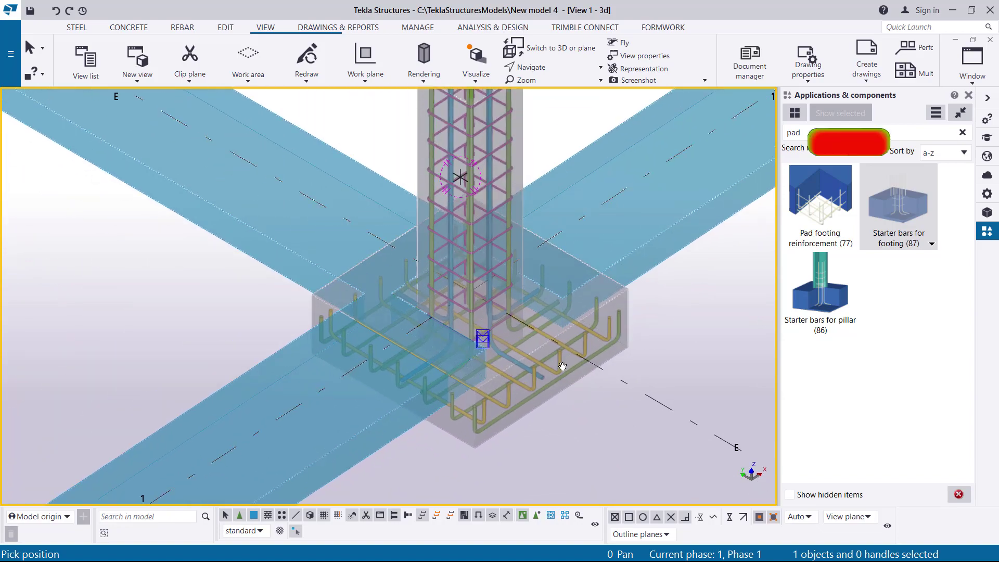
{"action": "middle_click_drag", "start_coordinate": [557, 362], "coordinate": [543, 320], "text": "ctrl"}
{"action": "right_click", "coordinate": [556, 138]}
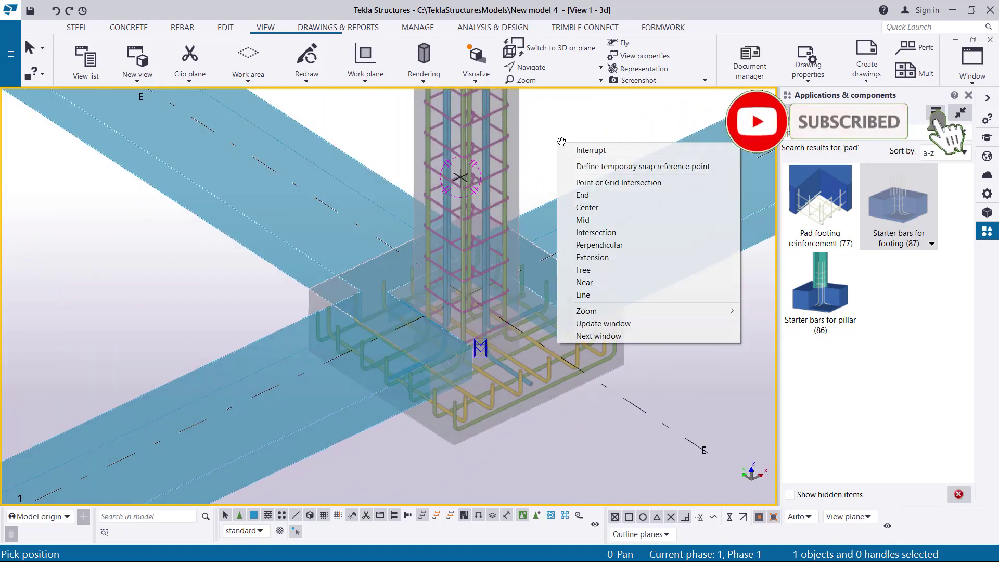
{"action": "left_click", "coordinate": [572, 147]}
{"action": "scroll", "coordinate": [488, 305], "scroll_direction": "down", "scroll_amount": 3}
{"action": "scroll", "coordinate": [488, 305], "scroll_direction": "up", "scroll_amount": 5}
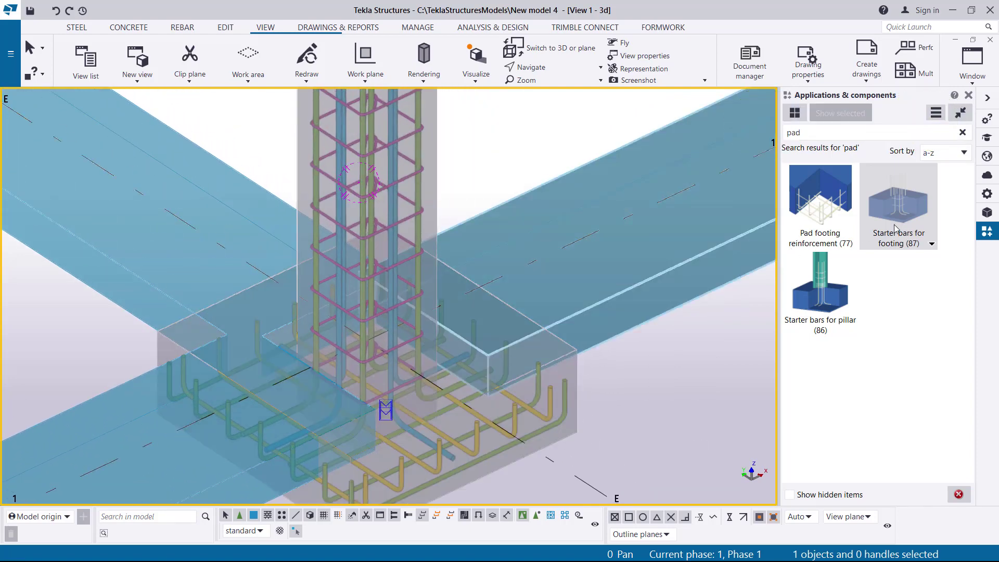
{"action": "scroll", "coordinate": [367, 320], "scroll_direction": "down", "scroll_amount": 3}
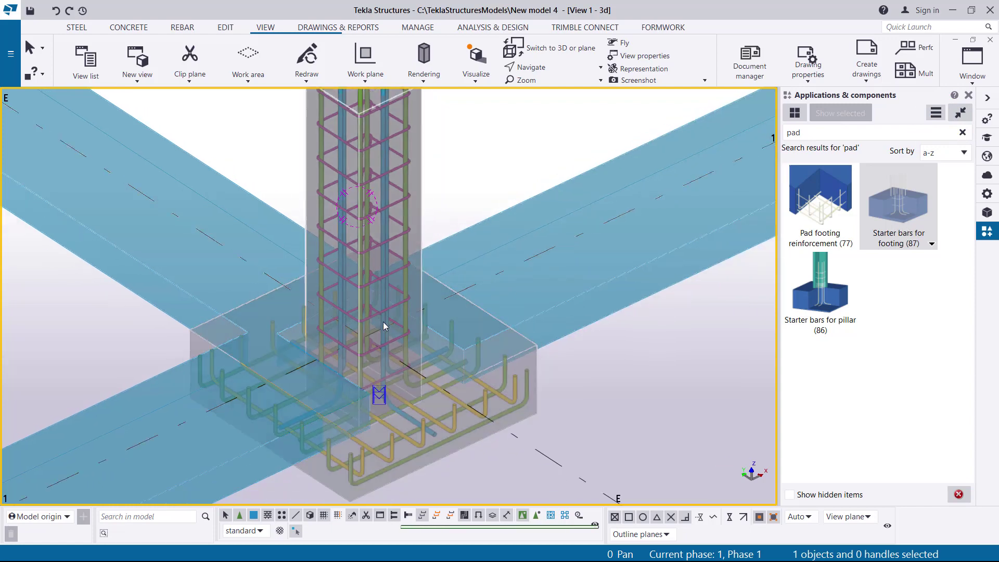
Step: Search the component catalog for "CIP" in place of the previous search term
{"action": "left_click_drag", "start_coordinate": [809, 134], "coordinate": [765, 134]}
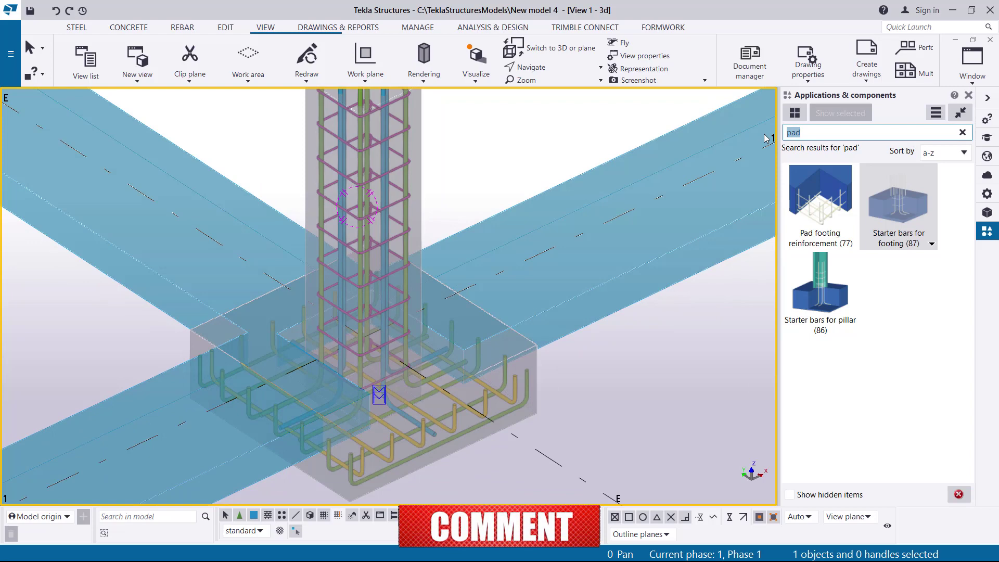
{"action": "type", "text": "c"}
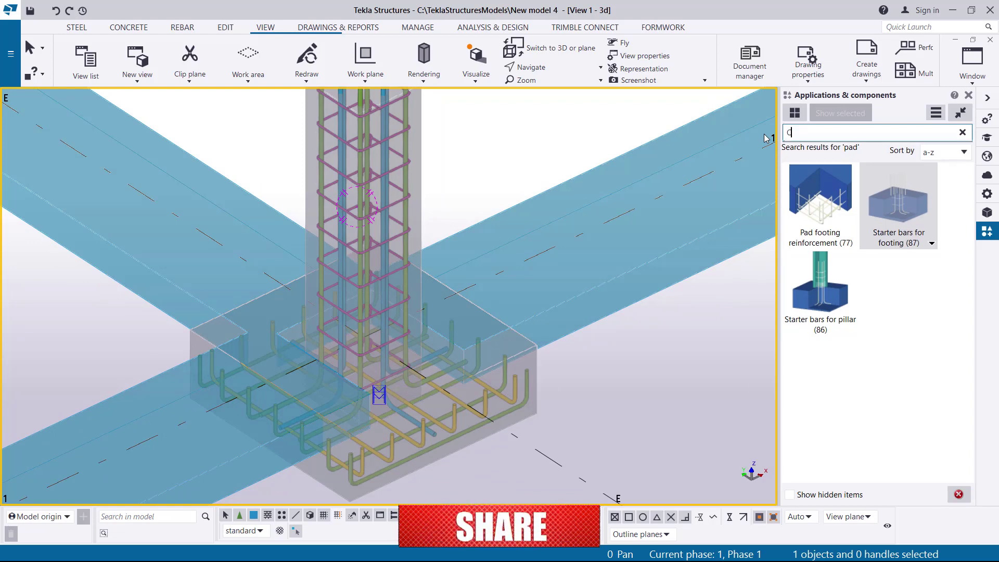
{"action": "type", "text": "IP"}
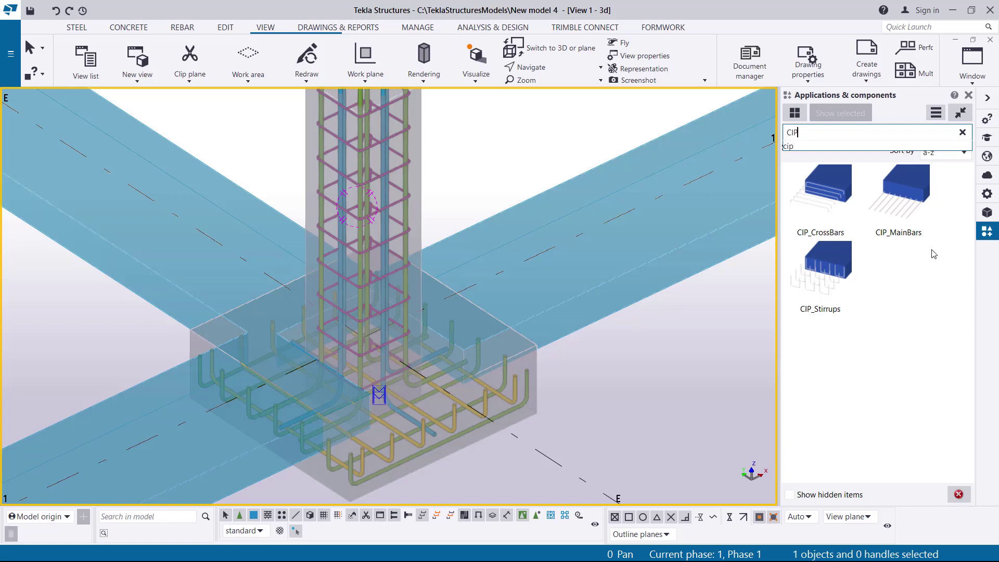
Step: Start CIP_MainBars and pick the strip footing between grids D and E on line 1 as the part determining the bar range
{"action": "left_click", "coordinate": [909, 199]}
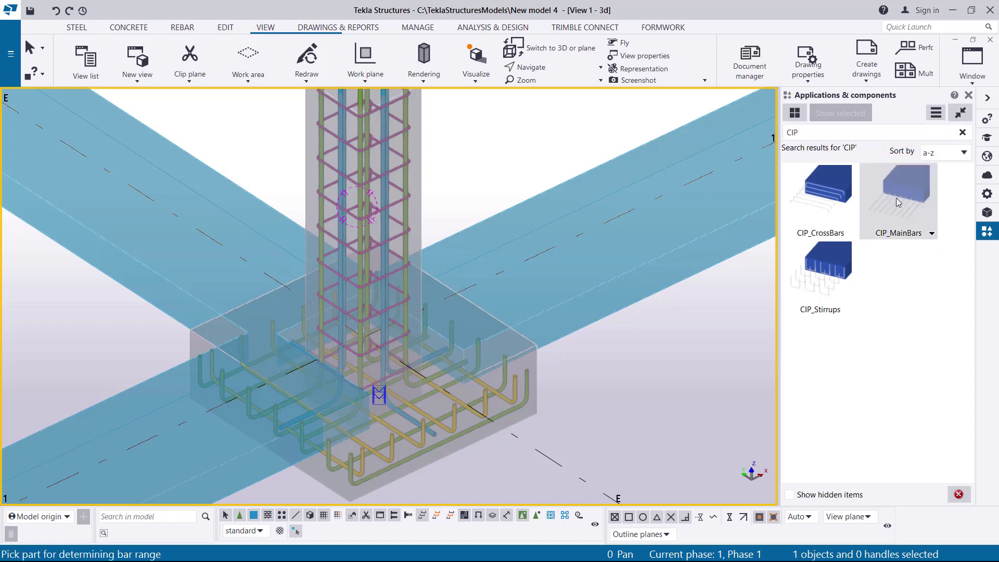
{"action": "scroll", "coordinate": [400, 263], "scroll_direction": "down", "scroll_amount": 4}
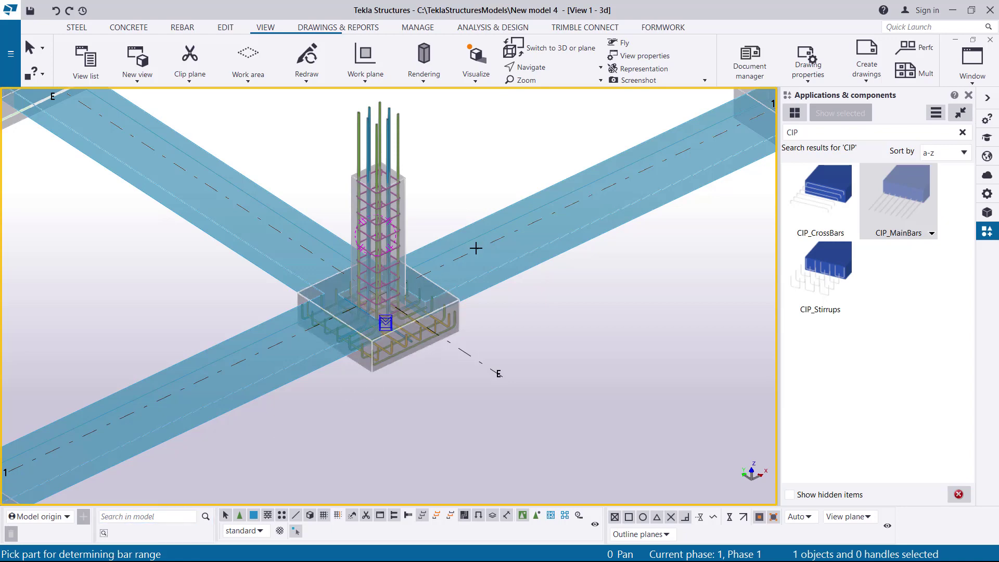
{"action": "scroll", "coordinate": [470, 254], "scroll_direction": "down", "scroll_amount": 5}
{"action": "scroll", "coordinate": [328, 357], "scroll_direction": "up", "scroll_amount": 5}
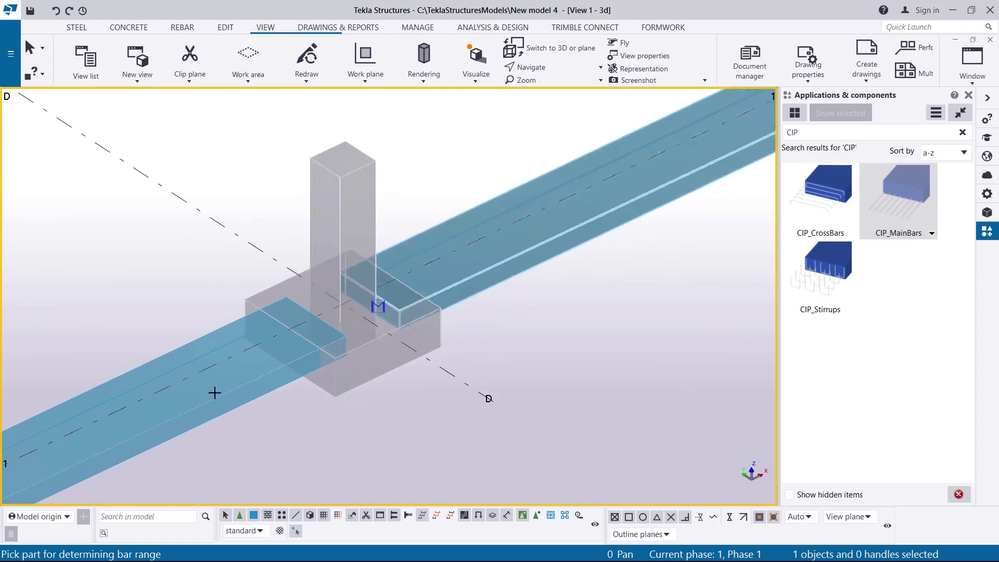
{"action": "scroll", "coordinate": [328, 357], "scroll_direction": "down", "scroll_amount": 3}
{"action": "scroll", "coordinate": [624, 178], "scroll_direction": "up", "scroll_amount": 5}
{"action": "scroll", "coordinate": [621, 166], "scroll_direction": "up", "scroll_amount": 1}
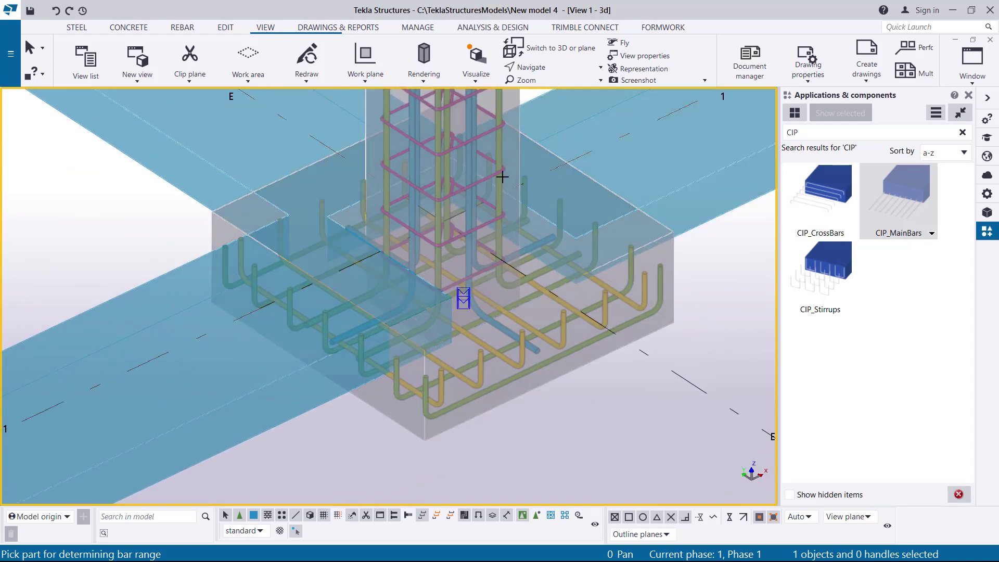
{"action": "scroll", "coordinate": [515, 177], "scroll_direction": "down", "scroll_amount": 2}
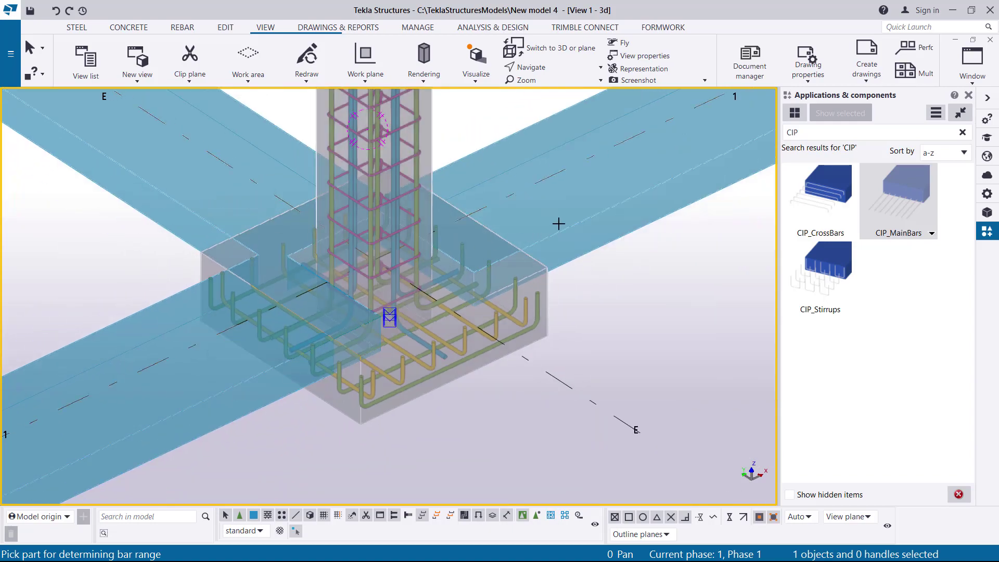
{"action": "scroll", "coordinate": [568, 227], "scroll_direction": "down", "scroll_amount": 4}
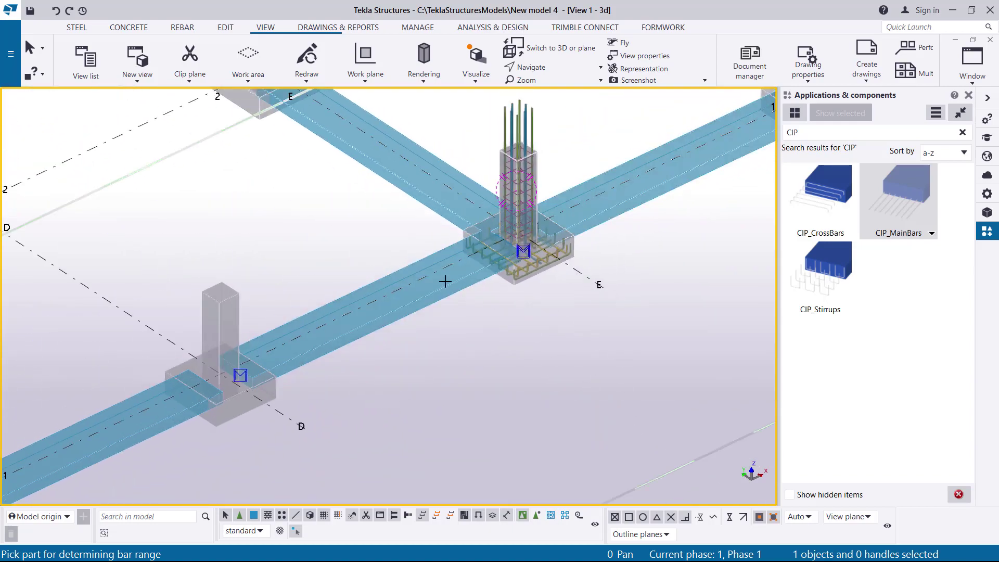
{"action": "scroll", "coordinate": [257, 389], "scroll_direction": "up", "scroll_amount": 2}
{"action": "scroll", "coordinate": [257, 389], "scroll_direction": "up", "scroll_amount": 6}
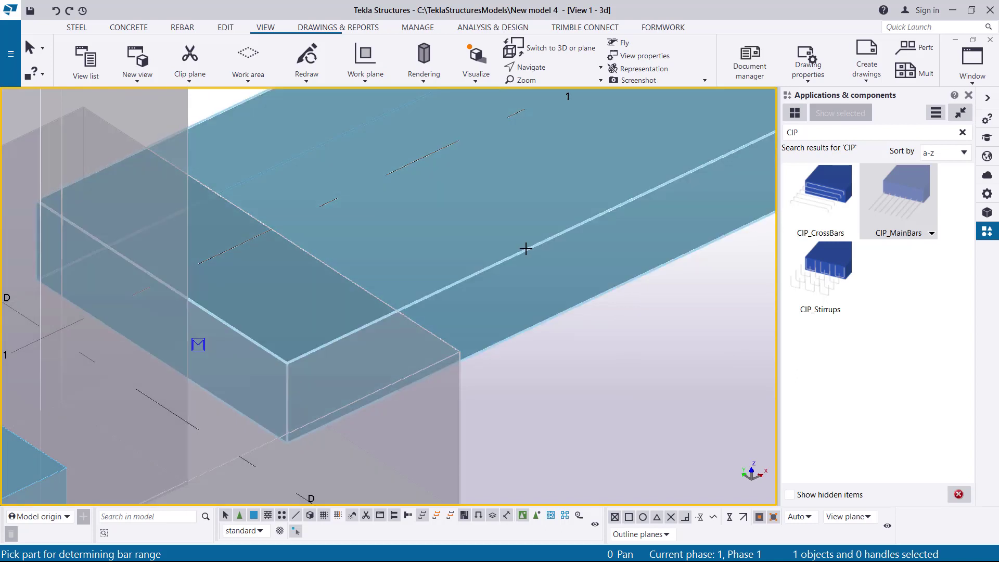
{"action": "left_click", "coordinate": [527, 248]}
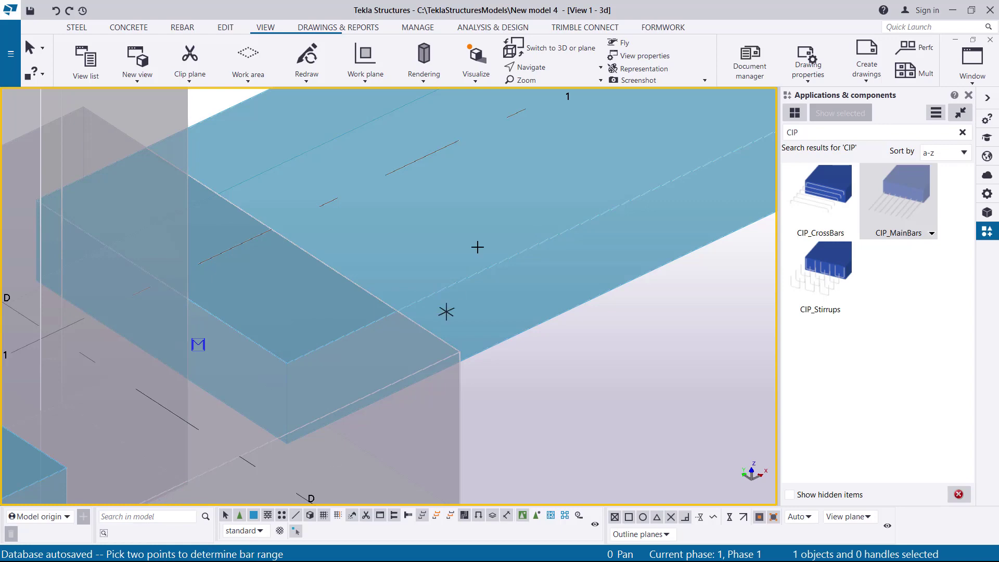
Step: Set the bar range between the two bottom corners of the strip footing's end face at grid D and place the main bars in that footing
{"action": "scroll", "coordinate": [520, 194], "scroll_direction": "down", "scroll_amount": 4}
{"action": "scroll", "coordinate": [210, 261], "scroll_direction": "up", "scroll_amount": 3}
{"action": "scroll", "coordinate": [175, 256], "scroll_direction": "up", "scroll_amount": 3}
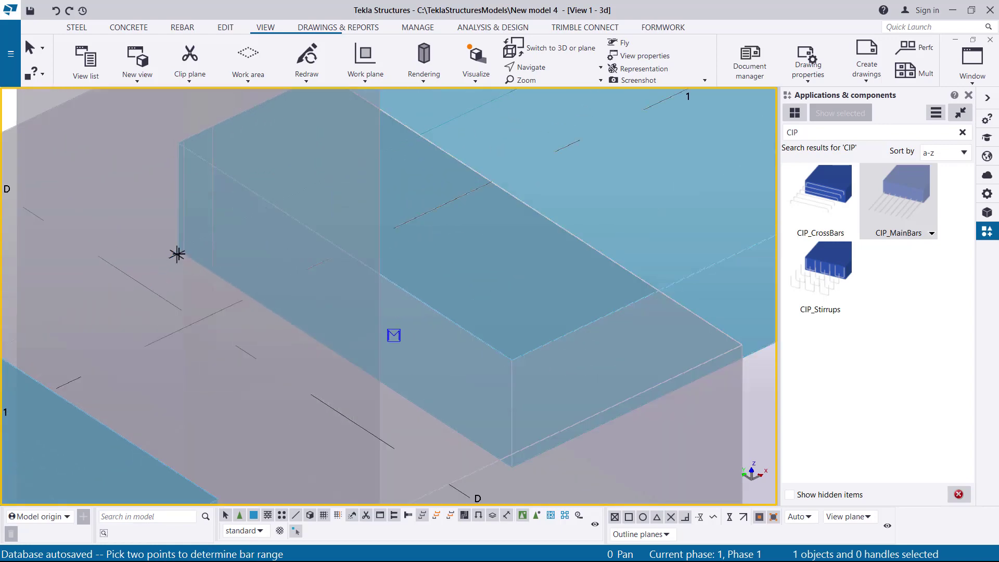
{"action": "left_click", "coordinate": [165, 218]}
{"action": "scroll", "coordinate": [177, 213], "scroll_direction": "down", "scroll_amount": 3}
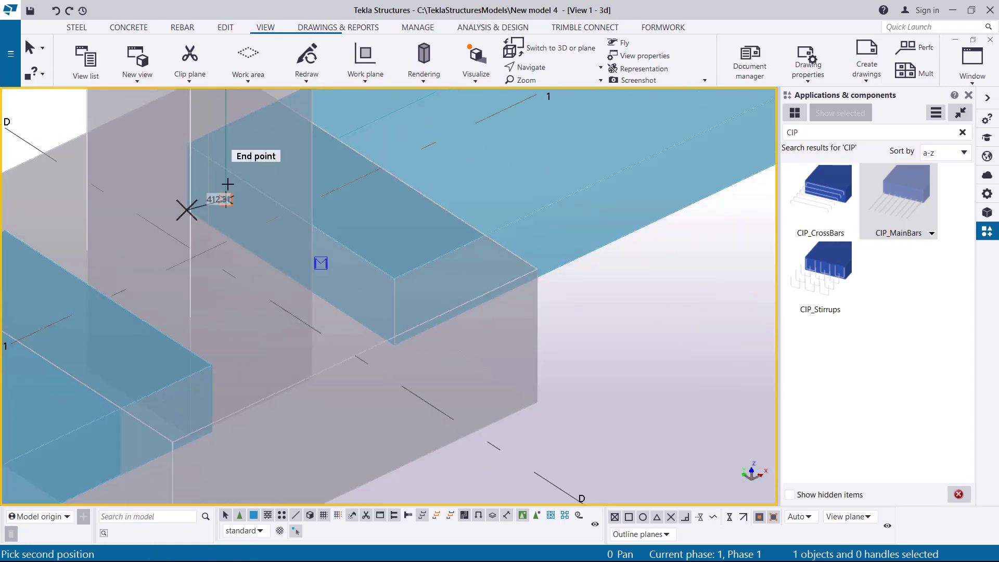
{"action": "scroll", "coordinate": [391, 350], "scroll_direction": "up", "scroll_amount": 6}
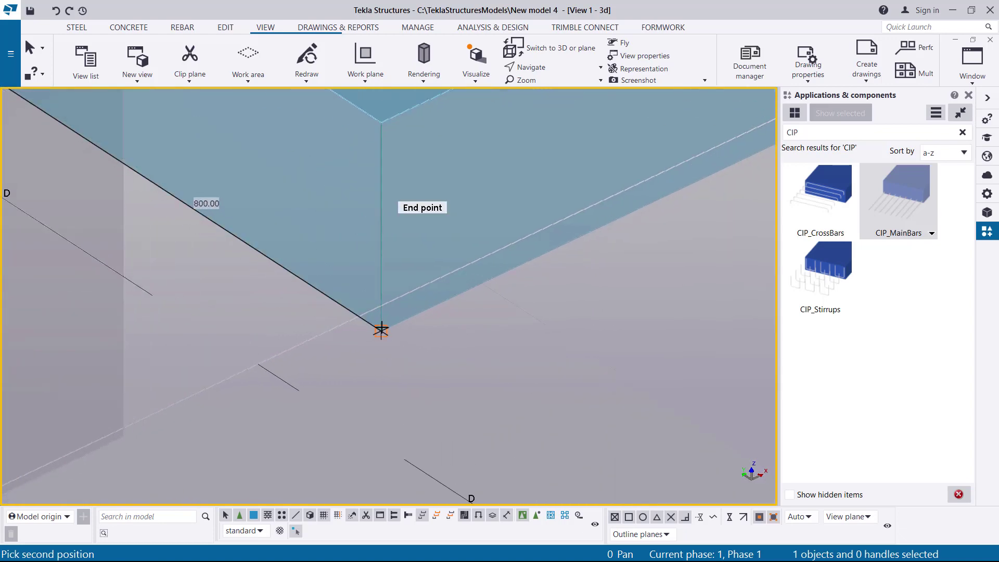
{"action": "left_click", "coordinate": [381, 330]}
{"action": "scroll", "coordinate": [357, 308], "scroll_direction": "down", "scroll_amount": 4}
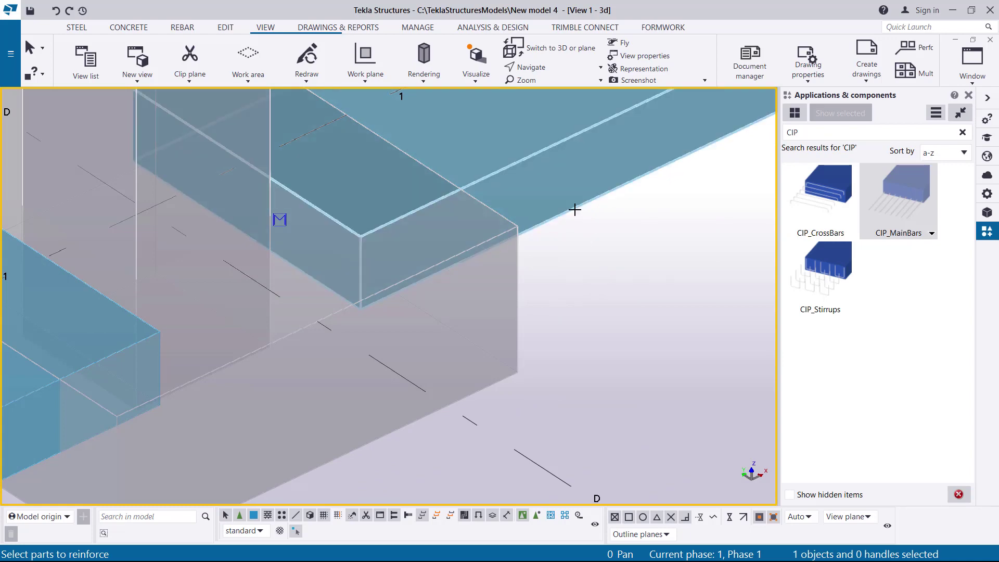
{"action": "left_click", "coordinate": [575, 210]}
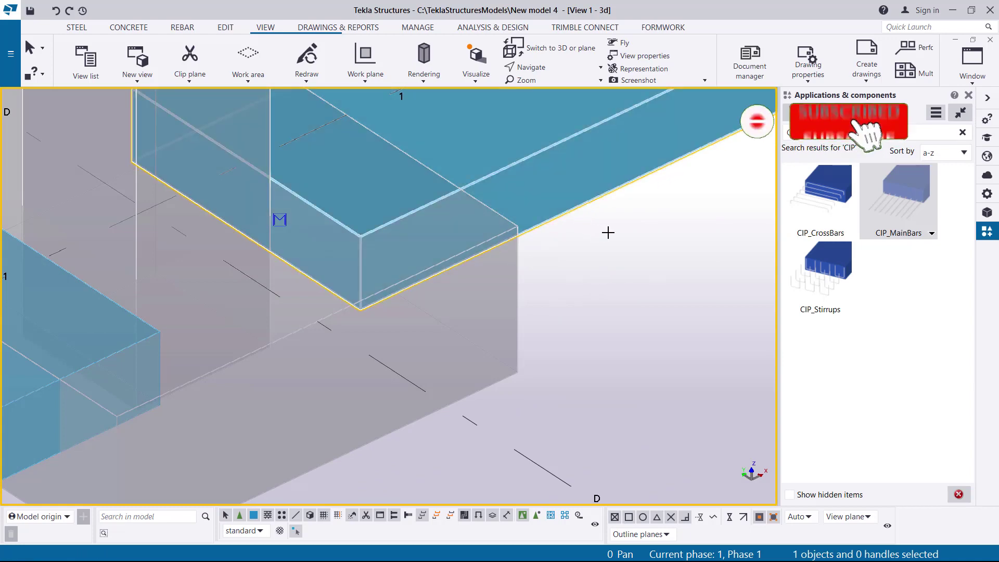
{"action": "scroll", "coordinate": [344, 378], "scroll_direction": "down", "scroll_amount": 4}
{"action": "scroll", "coordinate": [437, 247], "scroll_direction": "up", "scroll_amount": 4}
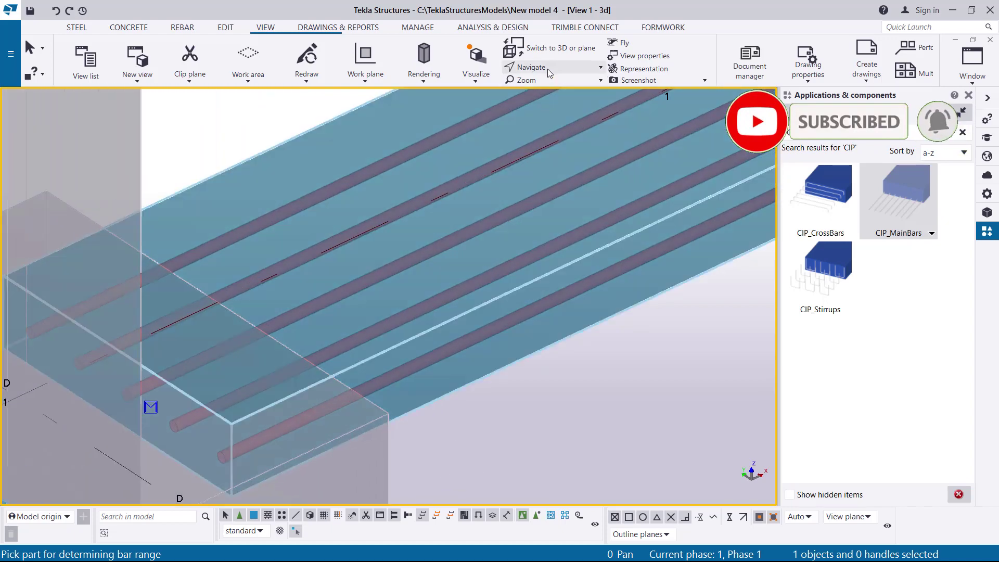
Step: Examine the new main bars in the strip footing between grids D and E by rotating and zooming the 3D view
{"action": "left_click", "coordinate": [548, 68]}
{"action": "left_click", "coordinate": [555, 87]}
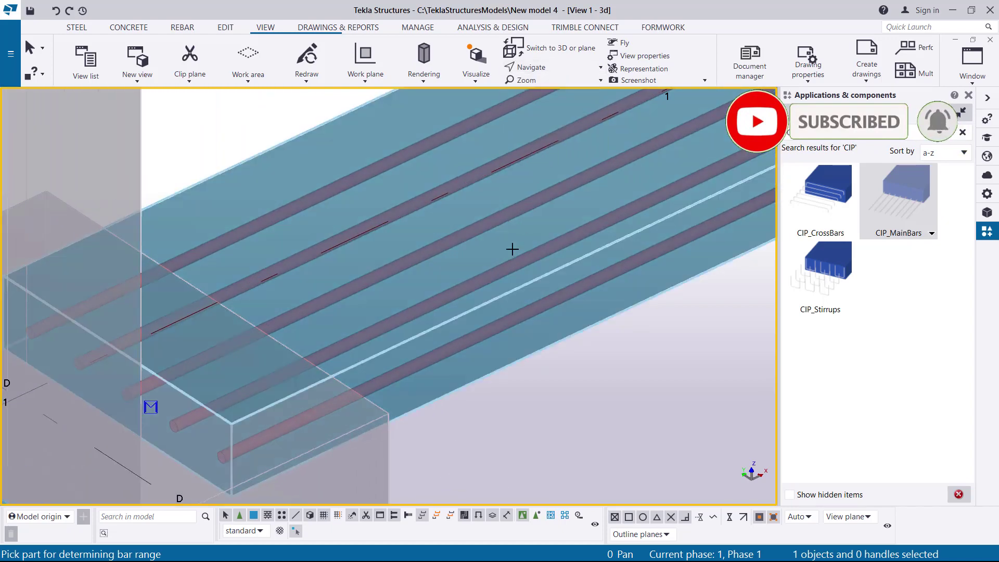
{"action": "scroll", "coordinate": [491, 262], "scroll_direction": "down", "scroll_amount": 2}
{"action": "mouse_move", "coordinate": [509, 243]}
{"action": "left_mouse_down"}
{"action": "mouse_move", "coordinate": [497, 205]}
{"action": "mouse_move", "coordinate": [526, 243]}
{"action": "mouse_move", "coordinate": [497, 183]}
{"action": "left_mouse_up"}
{"action": "right_click", "coordinate": [498, 182]}
{"action": "left_click", "coordinate": [417, 142]}
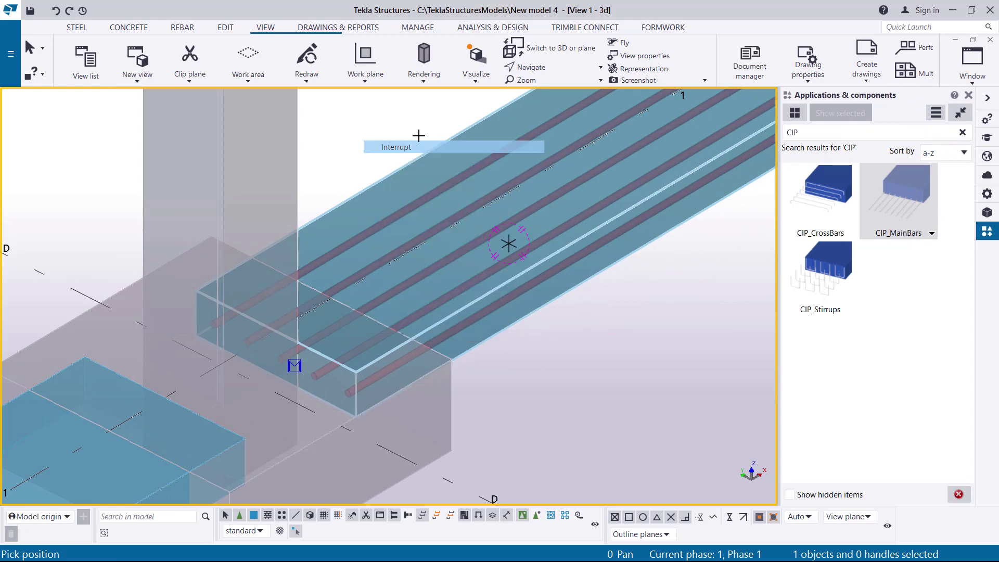
{"action": "left_click", "coordinate": [548, 68]}
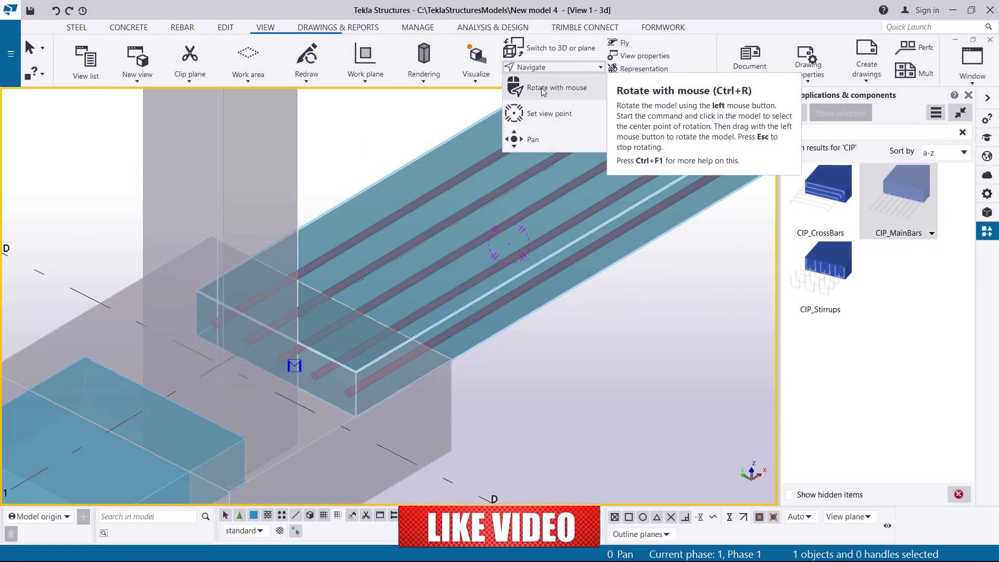
{"action": "left_click", "coordinate": [544, 89]}
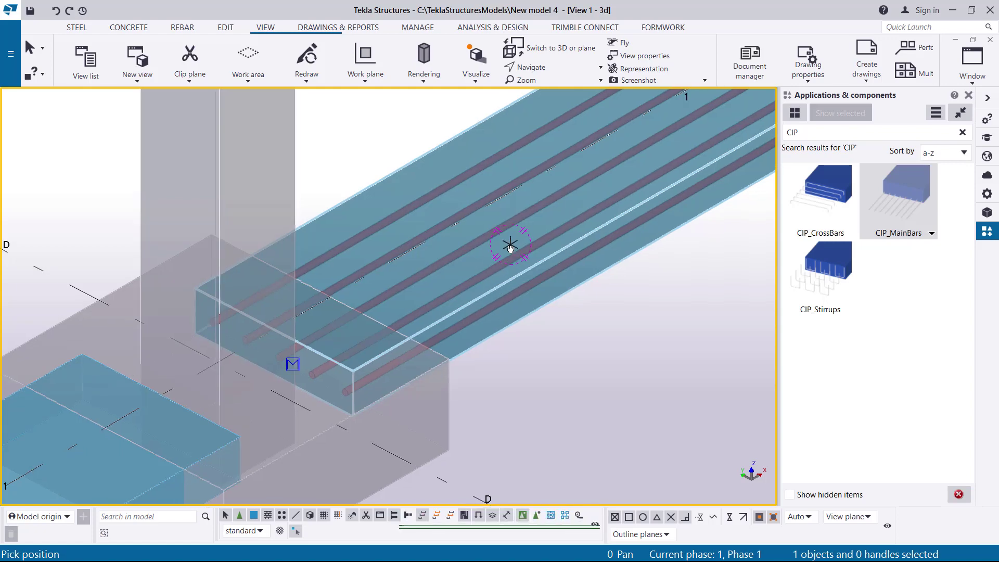
{"action": "middle_click_drag", "start_coordinate": [511, 245], "coordinate": [299, 346], "text": "ctrl"}
{"action": "scroll", "coordinate": [299, 347], "scroll_direction": "down", "scroll_amount": 4}
{"action": "mouse_move", "coordinate": [442, 292]}
{"action": "middle_mouse_down", "text": "ctrl"}
{"action": "mouse_move", "coordinate": [444, 261]}
{"action": "mouse_move", "coordinate": [419, 265]}
{"action": "mouse_move", "coordinate": [444, 281]}
{"action": "middle_mouse_up", "text": "ctrl"}
{"action": "scroll", "coordinate": [406, 302], "scroll_direction": "up", "scroll_amount": 5}
{"action": "right_click", "coordinate": [283, 180]}
{"action": "left_click", "coordinate": [320, 191]}
{"action": "scroll", "coordinate": [390, 239], "scroll_direction": "up", "scroll_amount": 5}
{"action": "right_click", "coordinate": [246, 178]}
{"action": "left_click", "coordinate": [267, 189]}
Step: Open the Main bars properties, review the bar attributes and cutting settings against the model, and close them without changes
{"action": "scroll", "coordinate": [401, 240], "scroll_direction": "up", "scroll_amount": 2}
{"action": "double_click", "coordinate": [401, 240]}
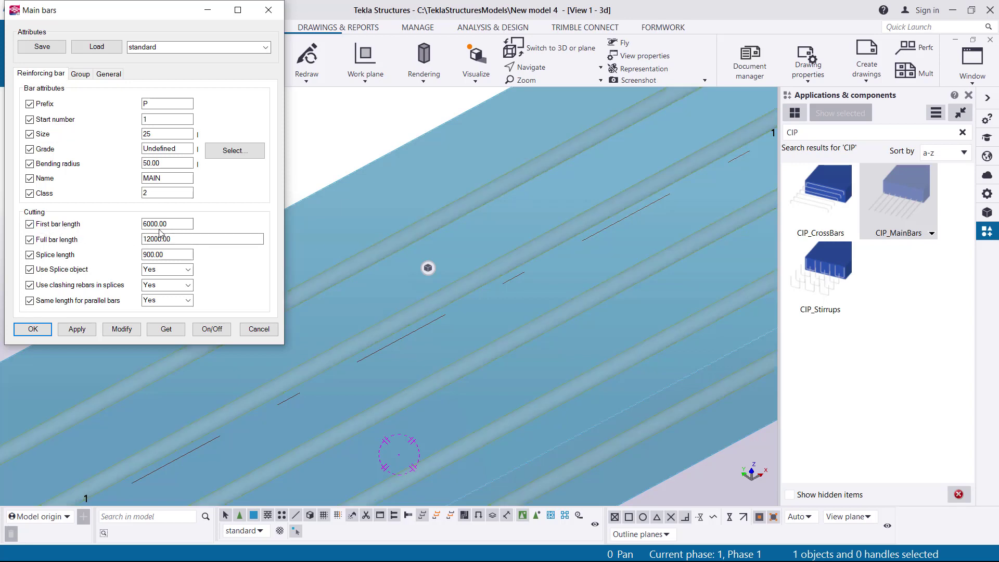
{"action": "left_click", "coordinate": [179, 227]}
{"action": "scroll", "coordinate": [482, 204], "scroll_direction": "down", "scroll_amount": 6}
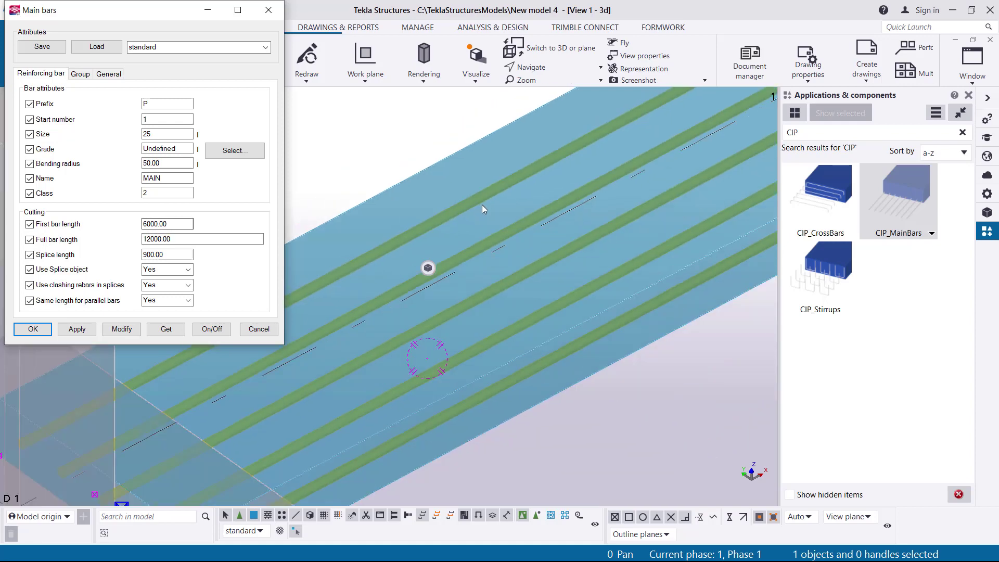
{"action": "scroll", "coordinate": [343, 358], "scroll_direction": "down", "scroll_amount": 2}
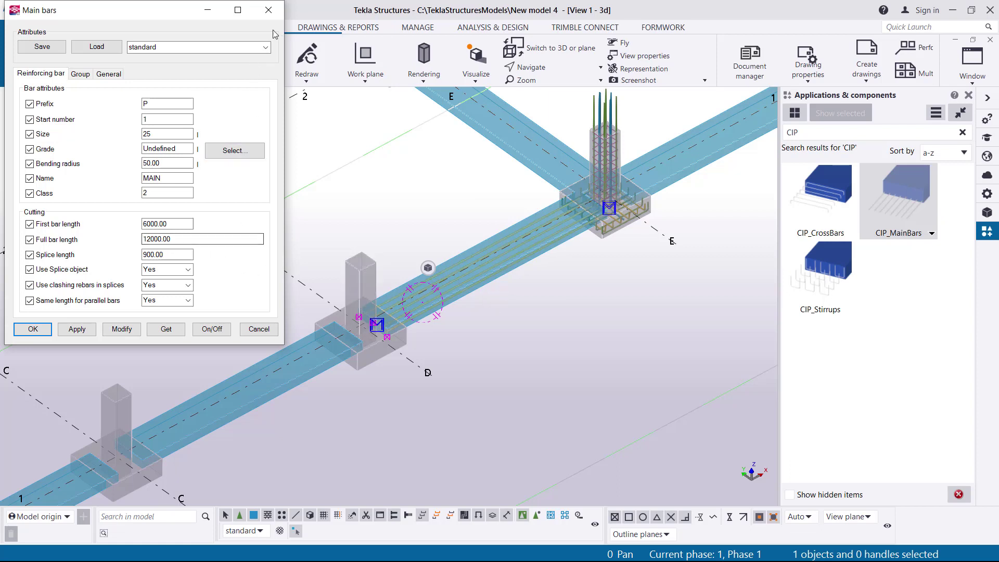
{"action": "left_click", "coordinate": [268, 13]}
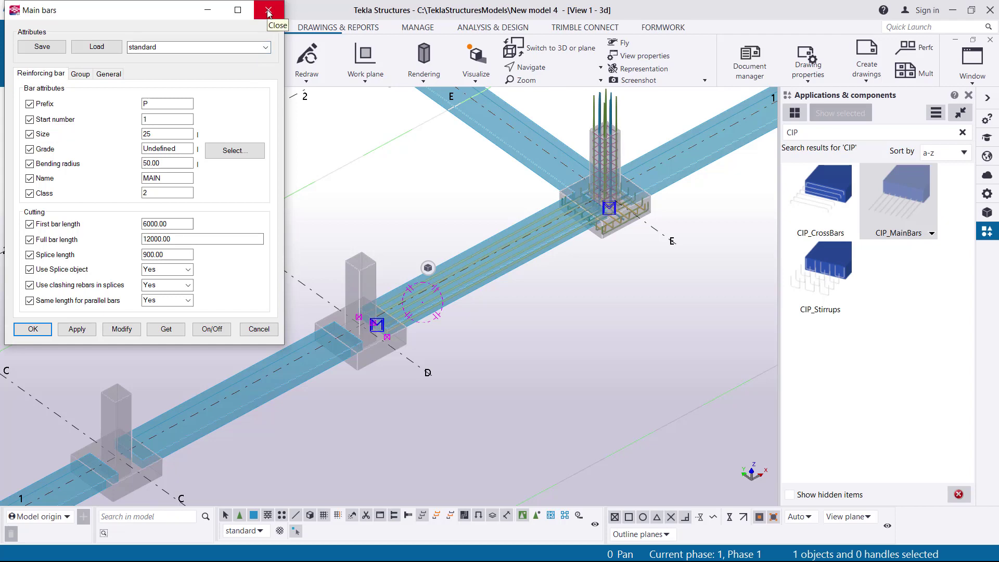
Step: Start CIP_CrossBars and pick the strip footing between grids D and E on line 1 as the part determining the bar range
{"action": "scroll", "coordinate": [416, 315], "scroll_direction": "up", "scroll_amount": 5}
{"action": "scroll", "coordinate": [297, 383], "scroll_direction": "up", "scroll_amount": 6}
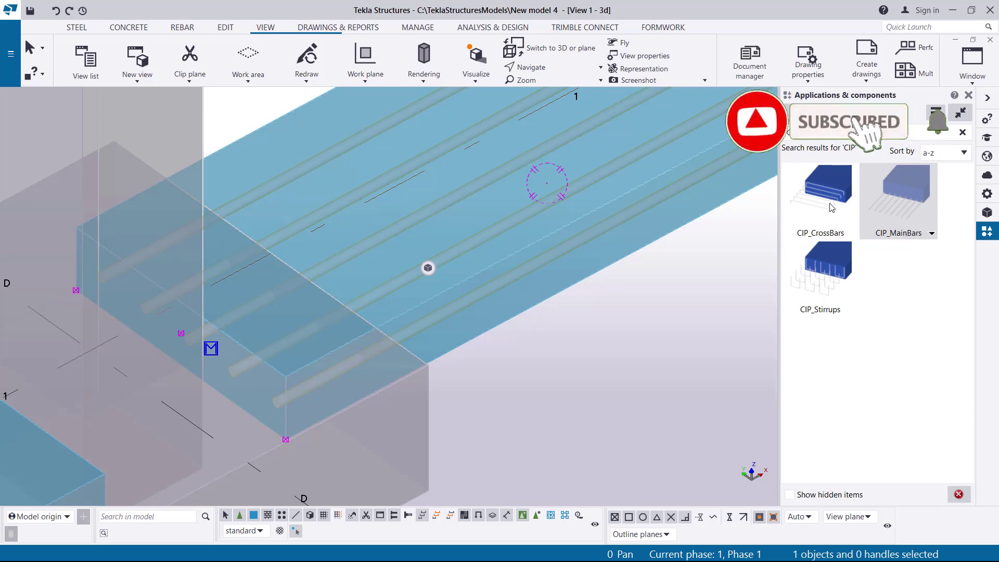
{"action": "left_click", "coordinate": [830, 207]}
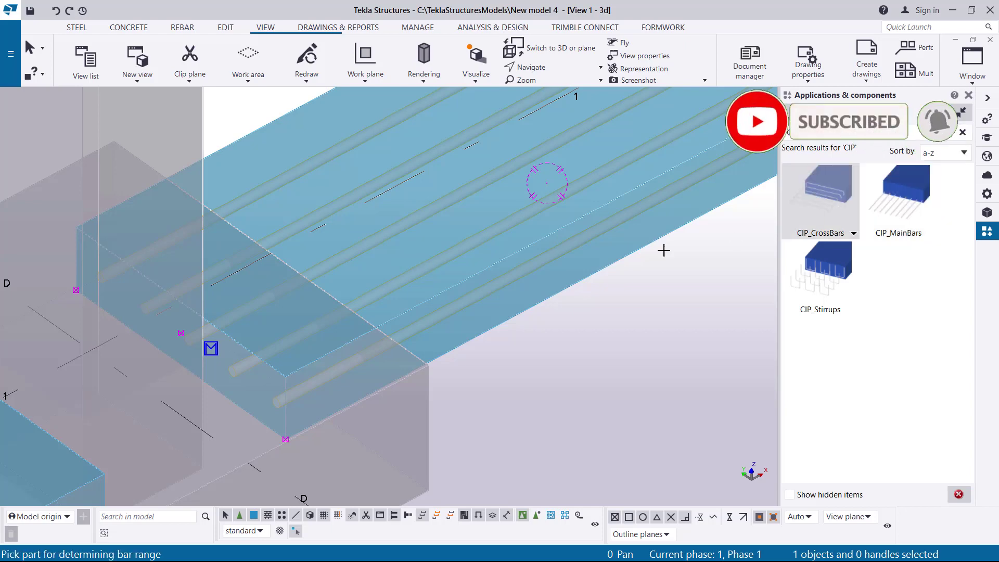
{"action": "scroll", "coordinate": [517, 307], "scroll_direction": "down", "scroll_amount": 2}
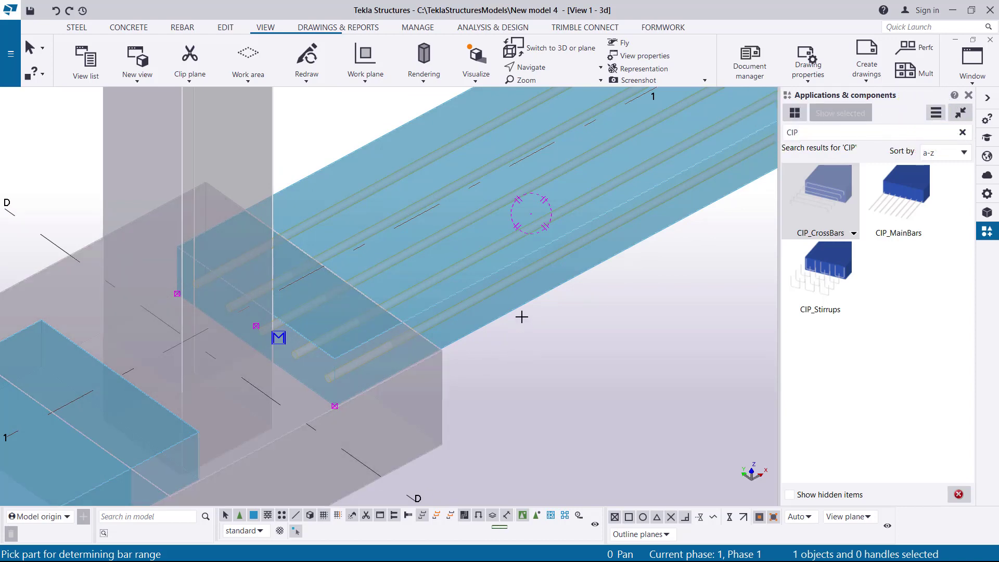
{"action": "left_click", "coordinate": [388, 323]}
Step: Define the cross bar polygon from one bottom corner of the strip footing's end face at grid D to the other and finish it
{"action": "scroll", "coordinate": [216, 313], "scroll_direction": "up", "scroll_amount": 2}
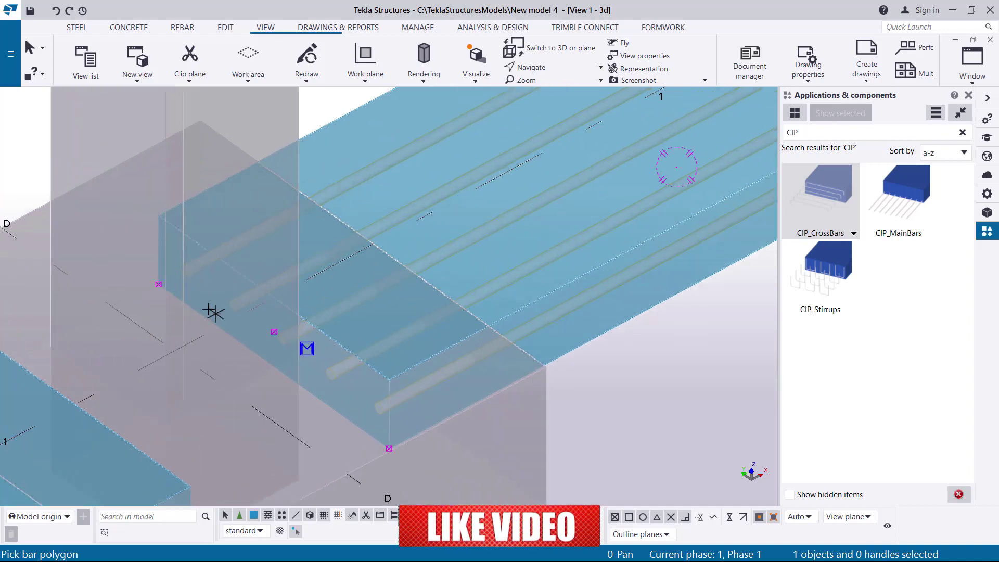
{"action": "scroll", "coordinate": [172, 297], "scroll_direction": "up", "scroll_amount": 5}
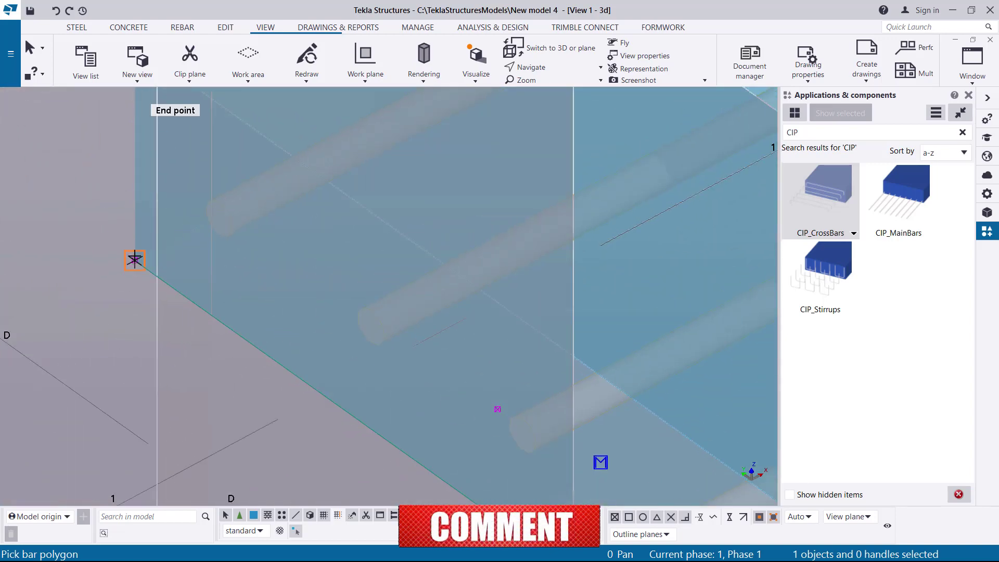
{"action": "left_click", "coordinate": [134, 260]}
{"action": "scroll", "coordinate": [289, 335], "scroll_direction": "down", "scroll_amount": 2}
{"action": "scroll", "coordinate": [364, 429], "scroll_direction": "up", "scroll_amount": 3}
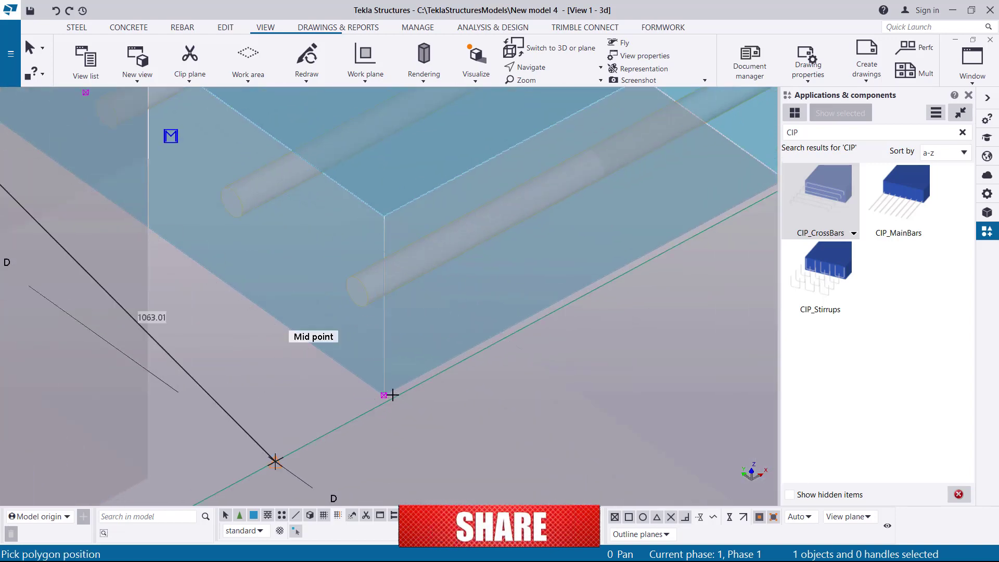
{"action": "left_click", "coordinate": [384, 395]}
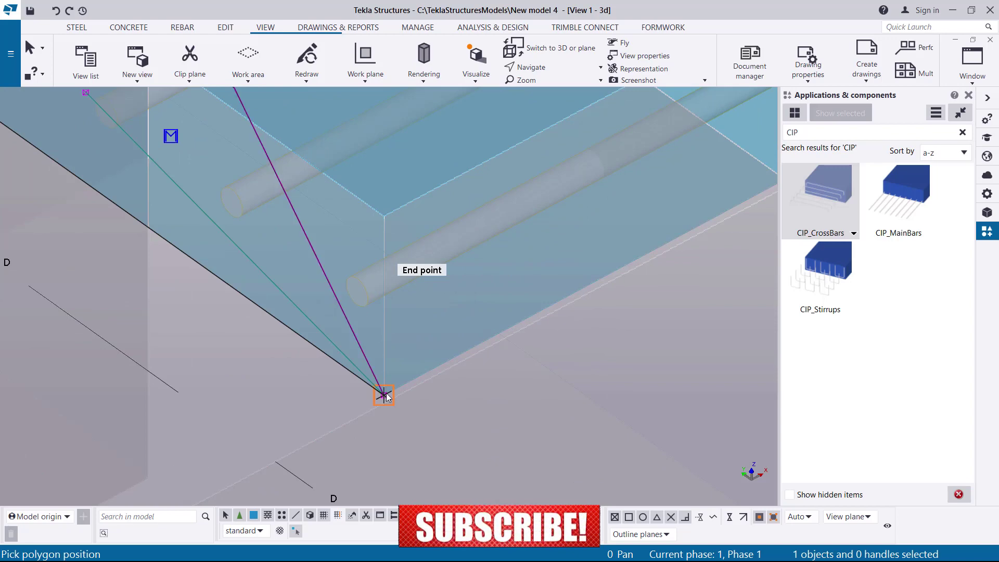
{"action": "scroll", "coordinate": [339, 312], "scroll_direction": "down", "scroll_amount": 4}
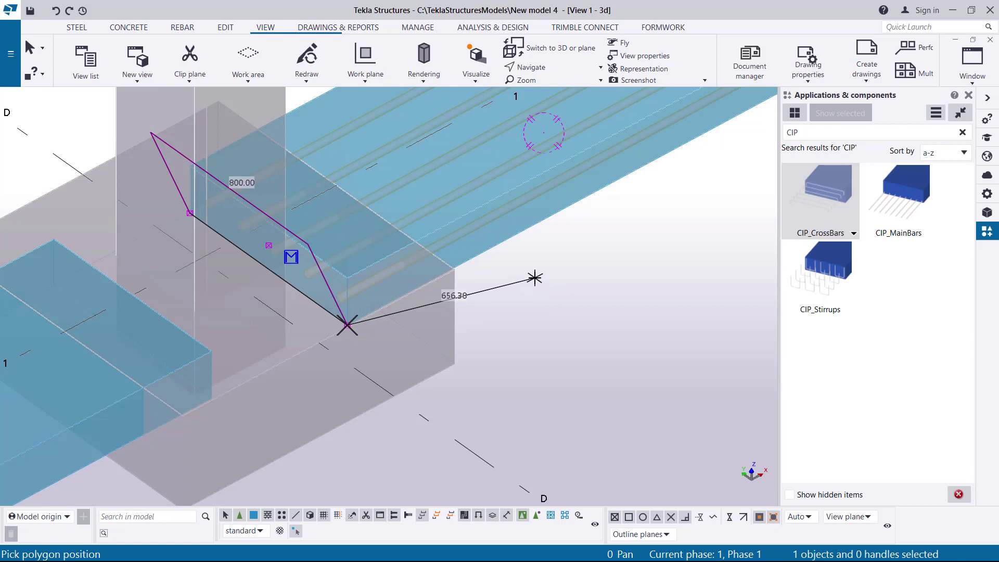
{"action": "middle_click", "coordinate": [535, 277]}
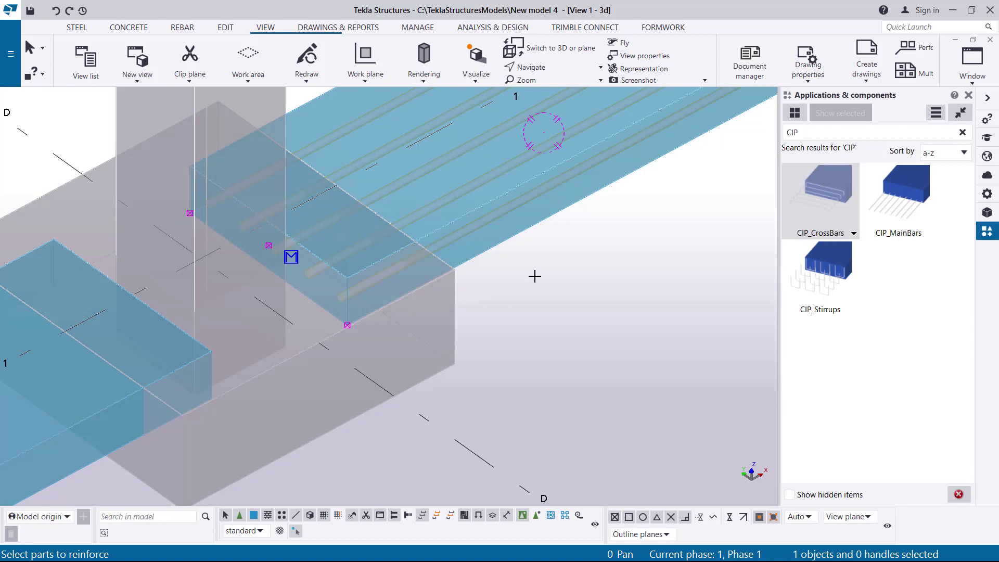
Step: Select the strip footing between grids D and E as the part to reinforce, create the cross bars and end the command
{"action": "left_click", "coordinate": [539, 227]}
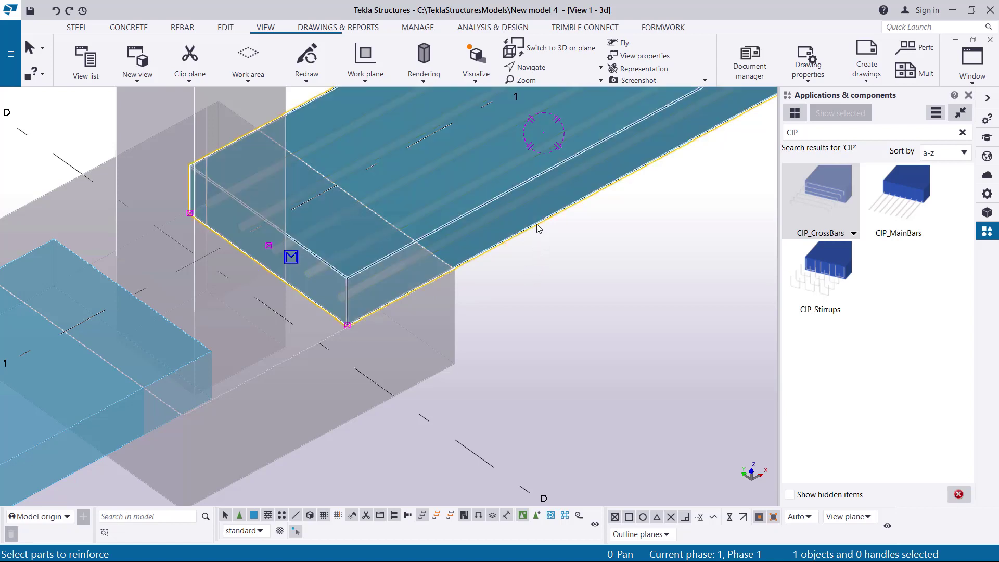
{"action": "middle_click", "coordinate": [559, 259]}
{"action": "right_click", "coordinate": [541, 258]}
{"action": "left_click", "coordinate": [560, 266]}
Step: Examine the cross bars and main bars in the strip footing between grids D and E on line 1 from several angles
{"action": "scroll", "coordinate": [417, 402], "scroll_direction": "down", "scroll_amount": 3}
{"action": "scroll", "coordinate": [475, 289], "scroll_direction": "up", "scroll_amount": 2}
{"action": "scroll", "coordinate": [443, 290], "scroll_direction": "up", "scroll_amount": 7}
{"action": "left_click", "coordinate": [546, 70]}
{"action": "left_click", "coordinate": [553, 86]}
{"action": "left_click_drag", "start_coordinate": [521, 286], "coordinate": [517, 261]}
{"action": "scroll", "coordinate": [484, 257], "scroll_direction": "down", "scroll_amount": 6}
{"action": "scroll", "coordinate": [624, 315], "scroll_direction": "up", "scroll_amount": 7}
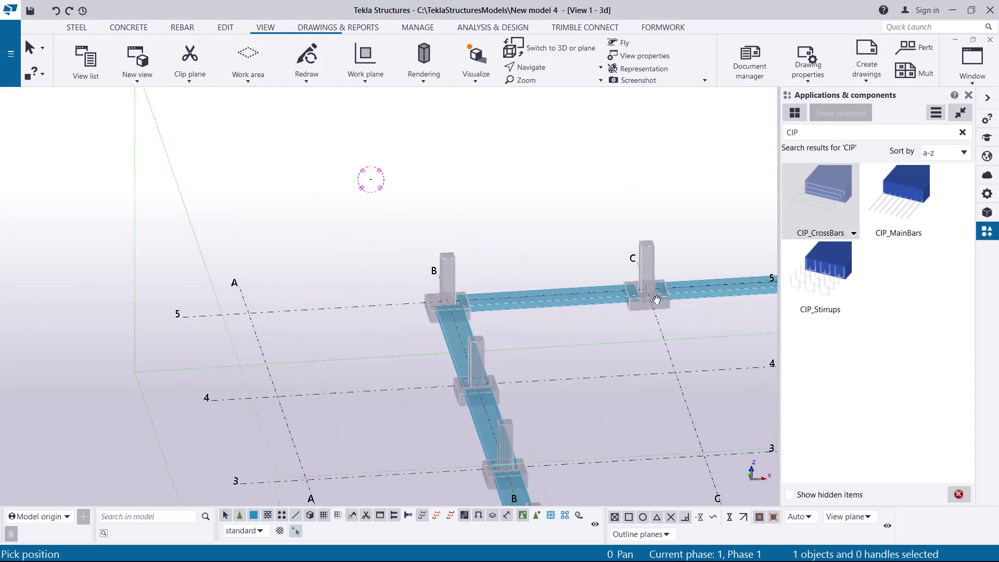
{"action": "scroll", "coordinate": [333, 282], "scroll_direction": "down", "scroll_amount": 3}
{"action": "scroll", "coordinate": [124, 299], "scroll_direction": "down", "scroll_amount": 4}
{"action": "scroll", "coordinate": [546, 291], "scroll_direction": "up", "scroll_amount": 6}
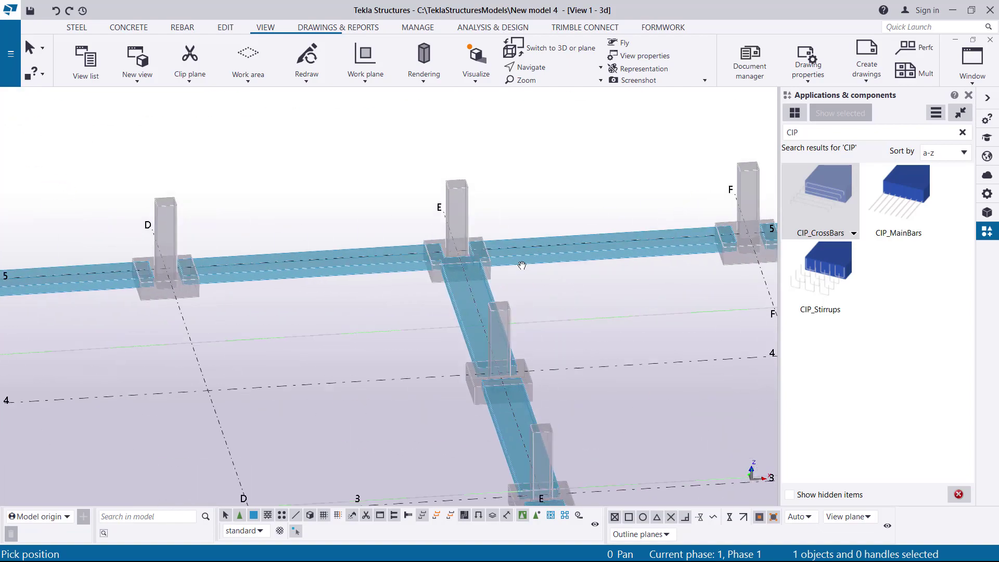
{"action": "scroll", "coordinate": [395, 218], "scroll_direction": "down", "scroll_amount": 2}
{"action": "scroll", "coordinate": [314, 308], "scroll_direction": "up", "scroll_amount": 10}
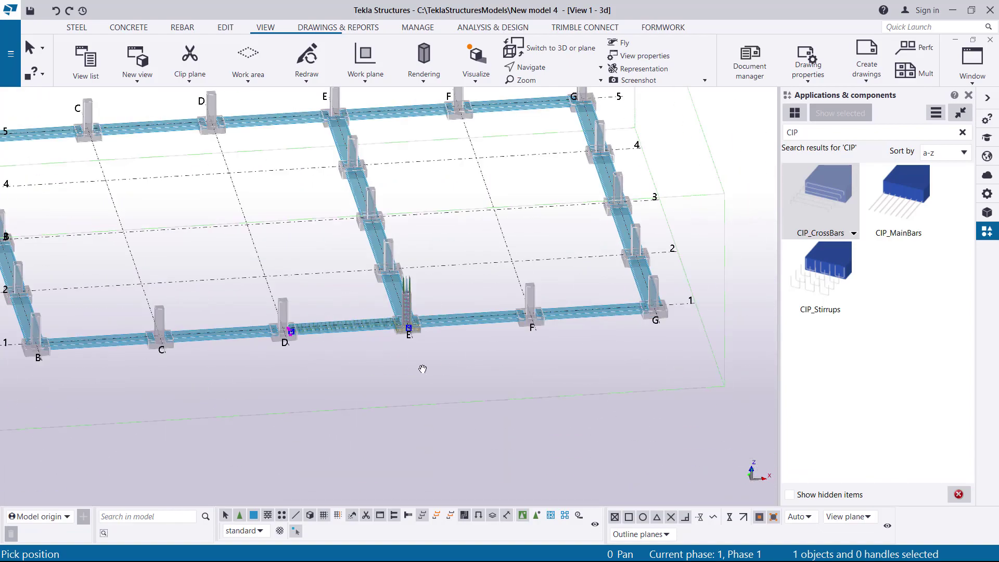
{"action": "scroll", "coordinate": [314, 307], "scroll_direction": "up", "scroll_amount": 5}
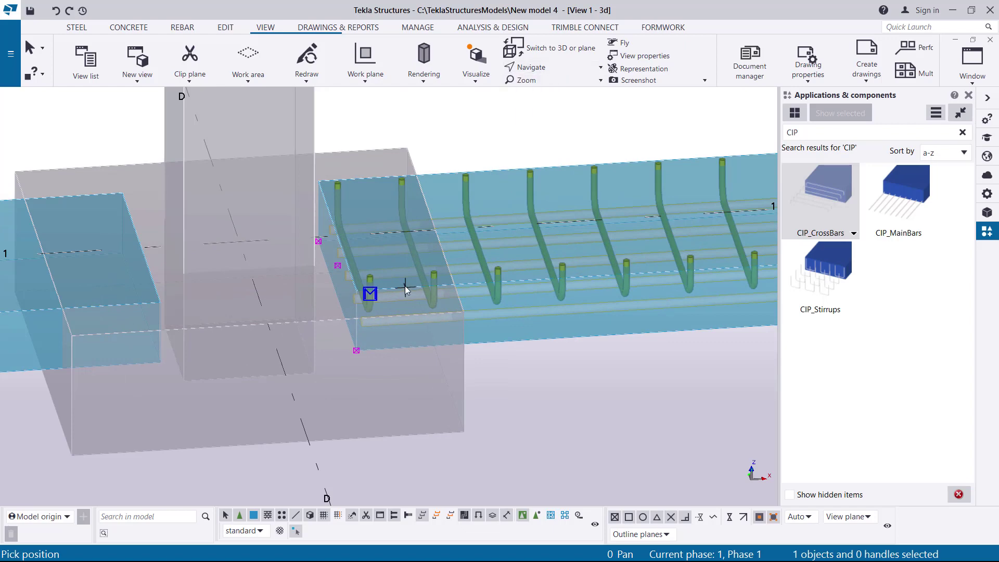
{"action": "scroll", "coordinate": [407, 289], "scroll_direction": "up", "scroll_amount": 10}
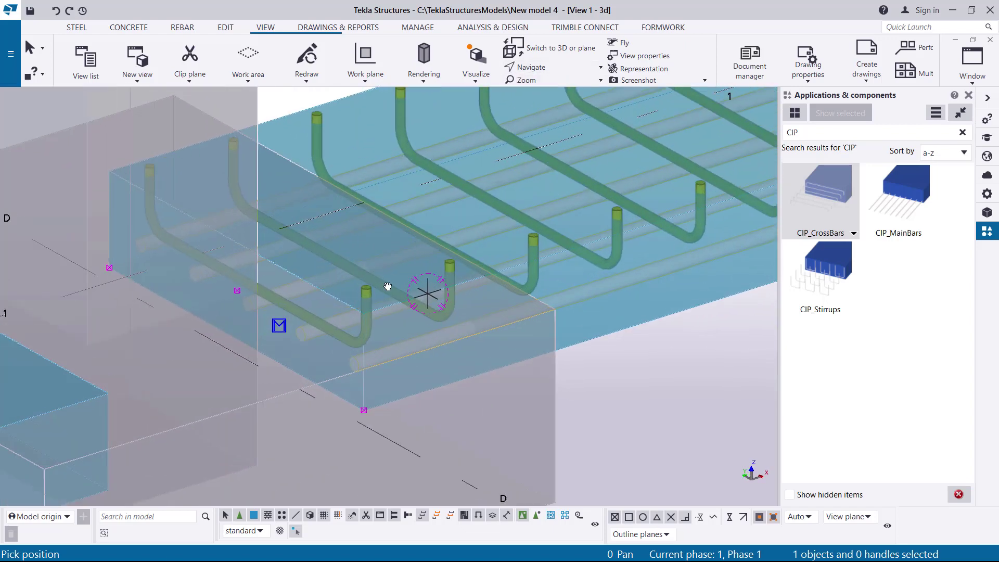
{"action": "middle_click_drag", "start_coordinate": [409, 294], "coordinate": [268, 353], "text": "ctrl"}
{"action": "scroll", "coordinate": [267, 354], "scroll_direction": "down", "scroll_amount": 3}
{"action": "scroll", "coordinate": [268, 354], "scroll_direction": "down", "scroll_amount": 3}
{"action": "mouse_move", "coordinate": [472, 255]}
{"action": "middle_mouse_down", "text": "ctrl"}
{"action": "mouse_move", "coordinate": [470, 234]}
{"action": "mouse_move", "coordinate": [372, 247]}
{"action": "mouse_move", "coordinate": [475, 251]}
{"action": "middle_mouse_up", "text": "ctrl"}
{"action": "scroll", "coordinate": [388, 306], "scroll_direction": "down", "scroll_amount": 3}
{"action": "right_click", "coordinate": [329, 138]}
{"action": "left_click", "coordinate": [352, 143]}
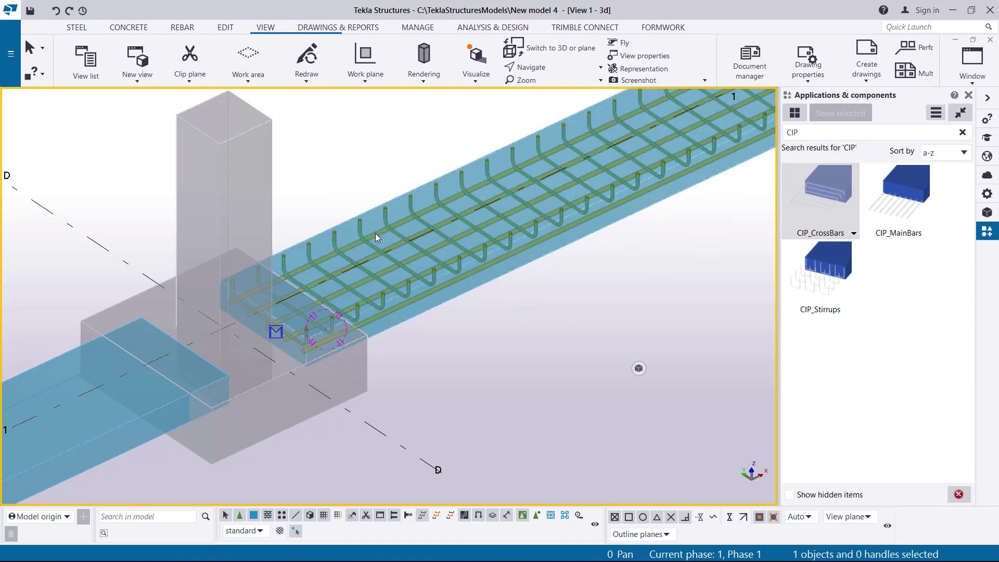
Step: Copy the main and cross bars of the strip footing between D and E, using the bottom edge midpoint of grid D's pad footing as origin
{"action": "scroll", "coordinate": [376, 233], "scroll_direction": "up", "scroll_amount": 5}
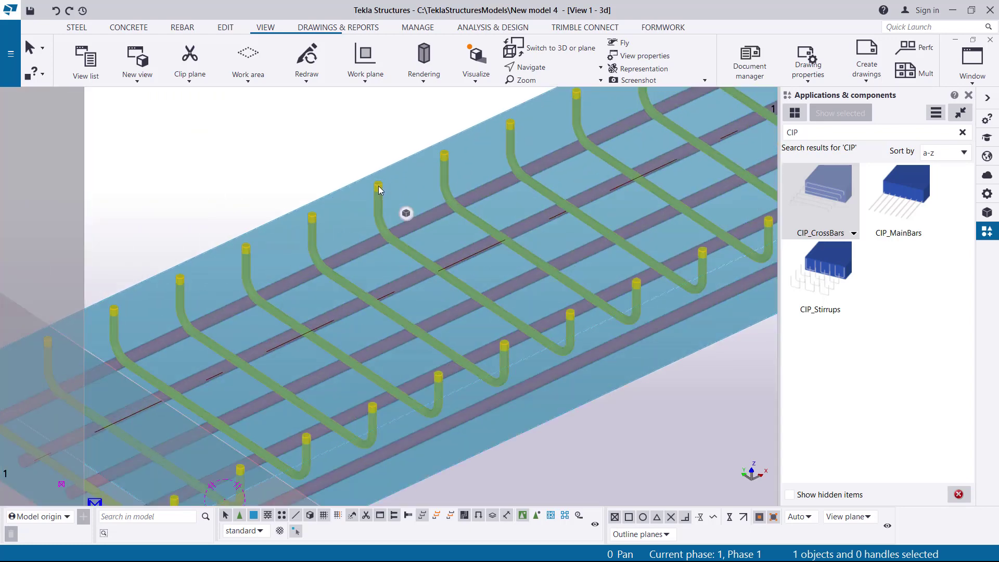
{"action": "left_click", "coordinate": [437, 216], "text": "ctrl"}
{"action": "scroll", "coordinate": [437, 220], "scroll_direction": "down", "scroll_amount": 6}
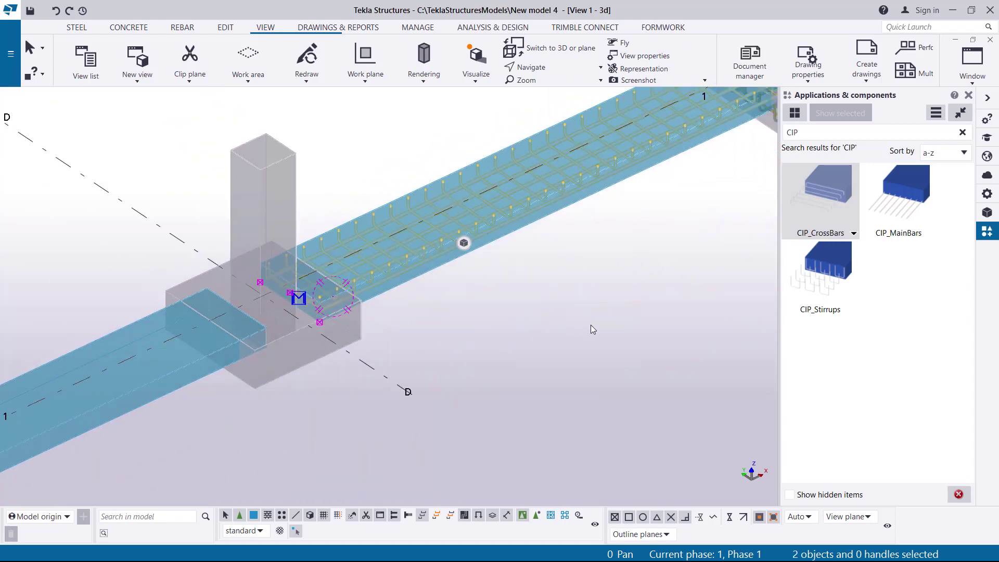
{"action": "right_click", "coordinate": [602, 325]}
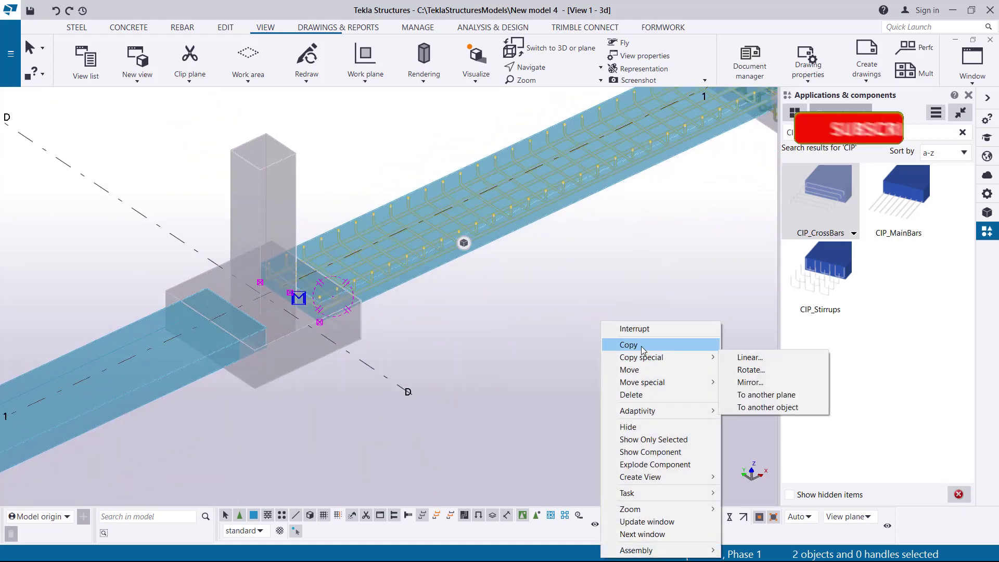
{"action": "left_click", "coordinate": [644, 341]}
{"action": "scroll", "coordinate": [328, 319], "scroll_direction": "up", "scroll_amount": 4}
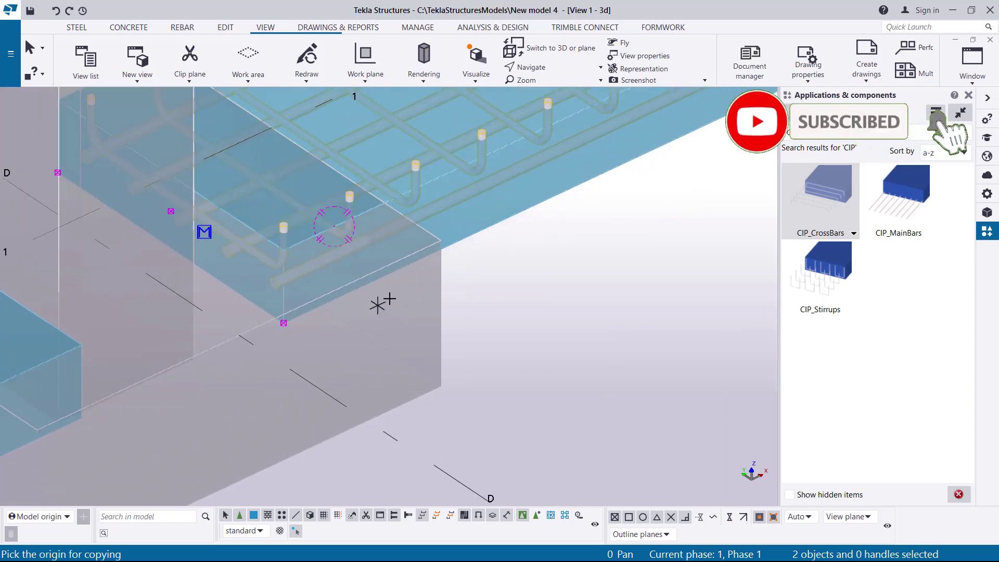
{"action": "scroll", "coordinate": [261, 378], "scroll_direction": "down", "scroll_amount": 2}
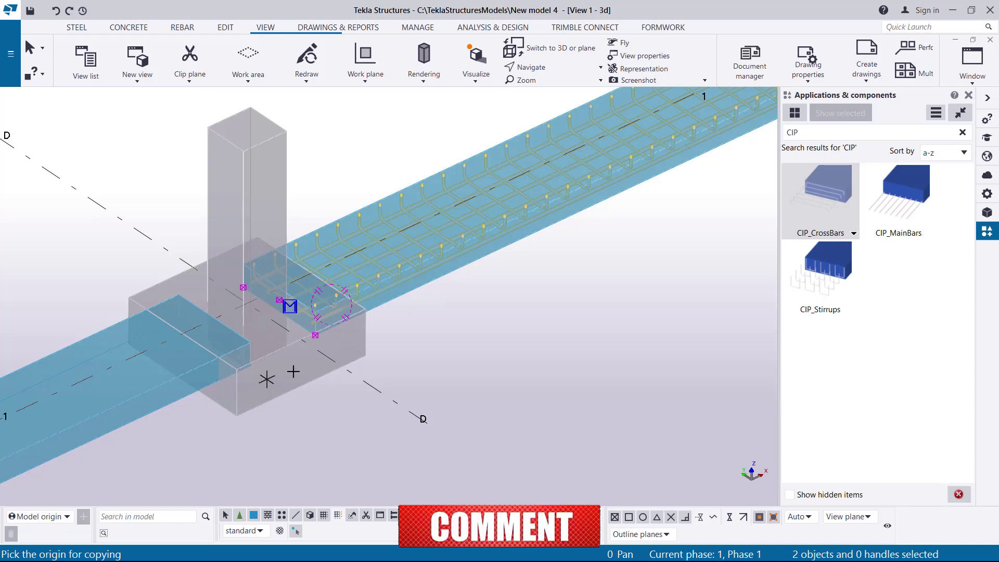
{"action": "scroll", "coordinate": [313, 382], "scroll_direction": "up", "scroll_amount": 8}
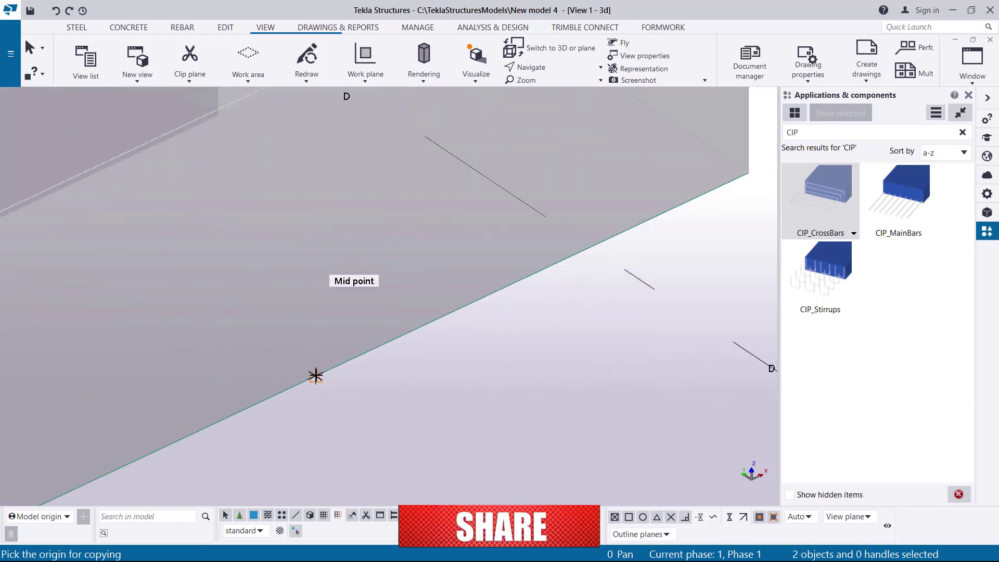
{"action": "left_click", "coordinate": [315, 376]}
Step: Place the bar copies at the matching bottom edge midpoints of the pad footings at grids C and B, and end copying
{"action": "scroll", "coordinate": [522, 232], "scroll_direction": "down", "scroll_amount": 6}
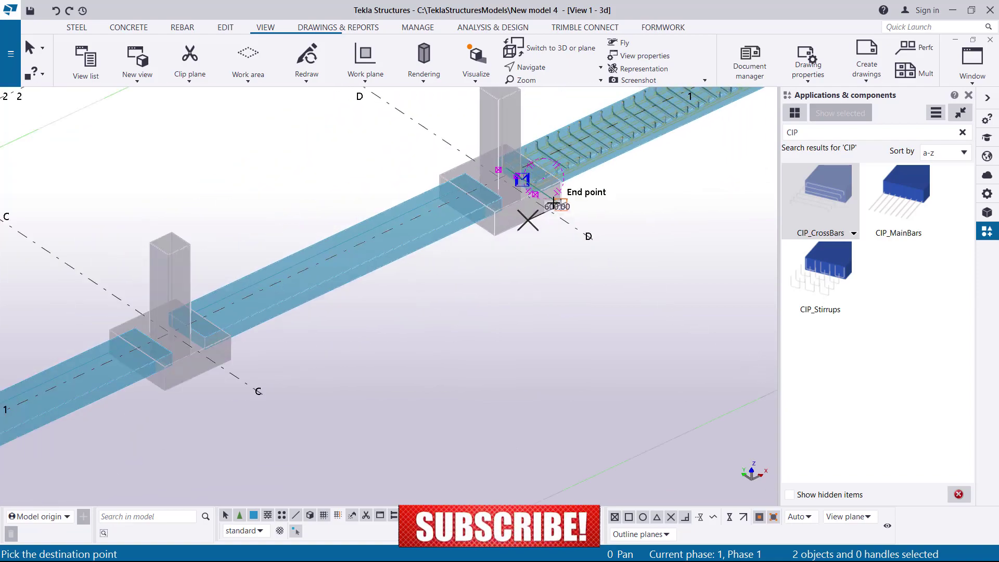
{"action": "scroll", "coordinate": [335, 324], "scroll_direction": "up", "scroll_amount": 10}
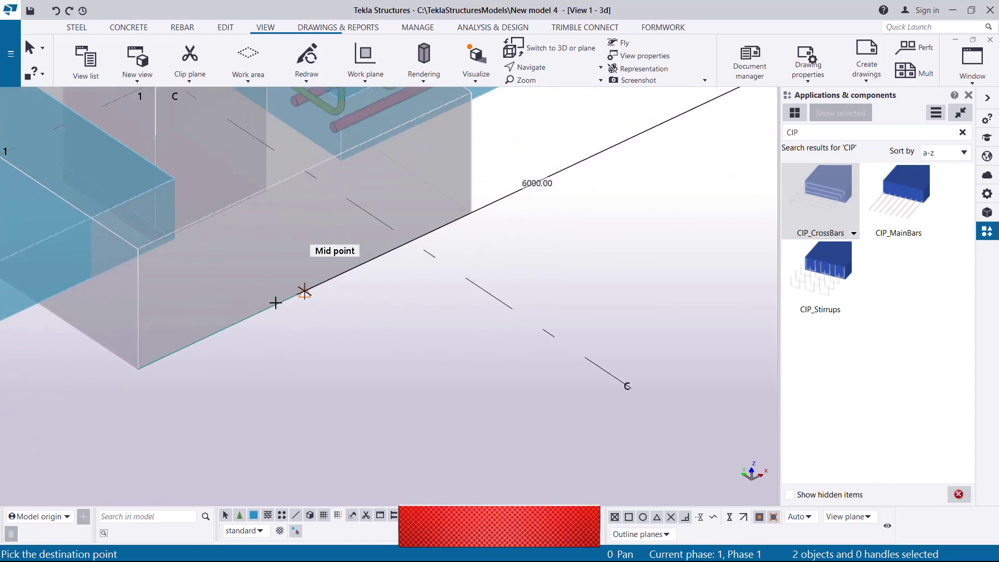
{"action": "scroll", "coordinate": [303, 290], "scroll_direction": "down", "scroll_amount": 8}
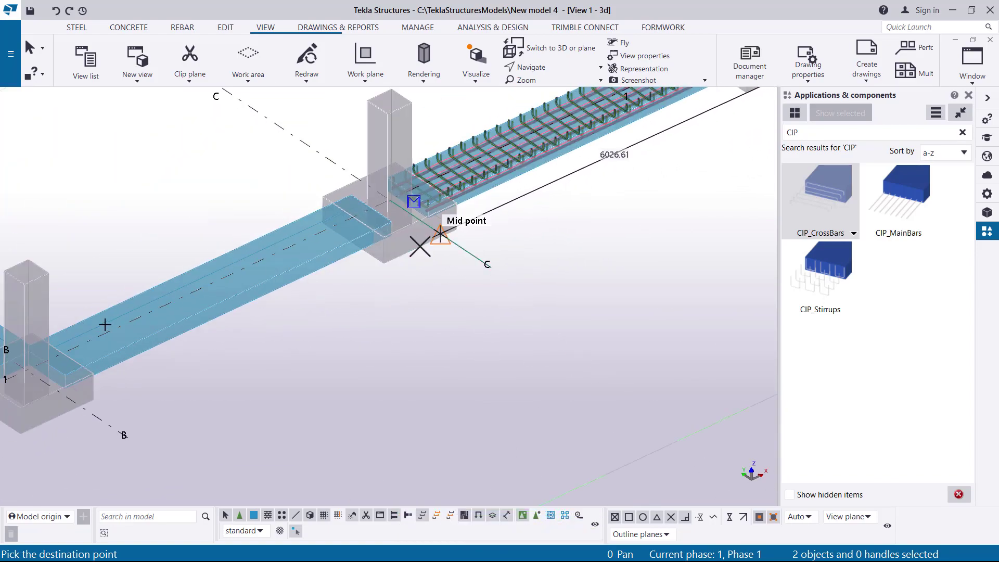
{"action": "scroll", "coordinate": [151, 397], "scroll_direction": "up", "scroll_amount": 8}
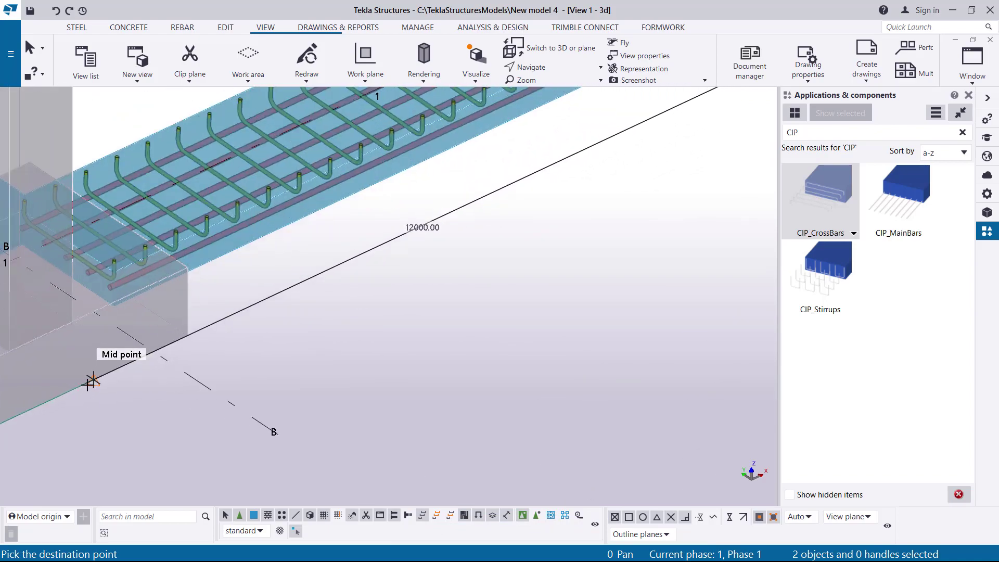
{"action": "scroll", "coordinate": [249, 333], "scroll_direction": "down", "scroll_amount": 10}
{"action": "right_click", "coordinate": [242, 179]}
{"action": "left_click", "coordinate": [276, 190]}
Step: Start CIP_MainBars and pick the strip footing on grid B between lines 2 and 3 as the part determining the bar range
{"action": "scroll", "coordinate": [265, 285], "scroll_direction": "down", "scroll_amount": 5}
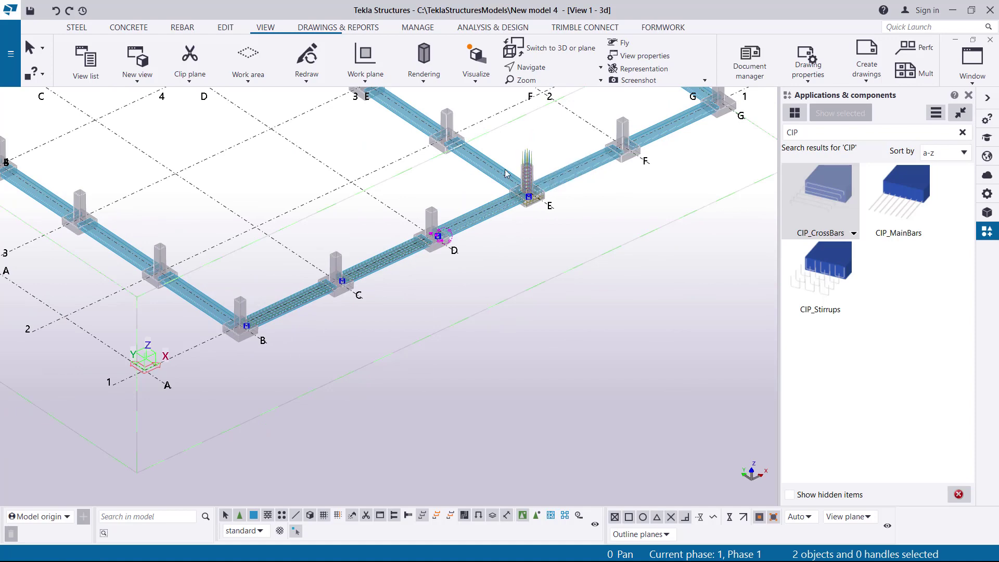
{"action": "scroll", "coordinate": [95, 199], "scroll_direction": "up", "scroll_amount": 10}
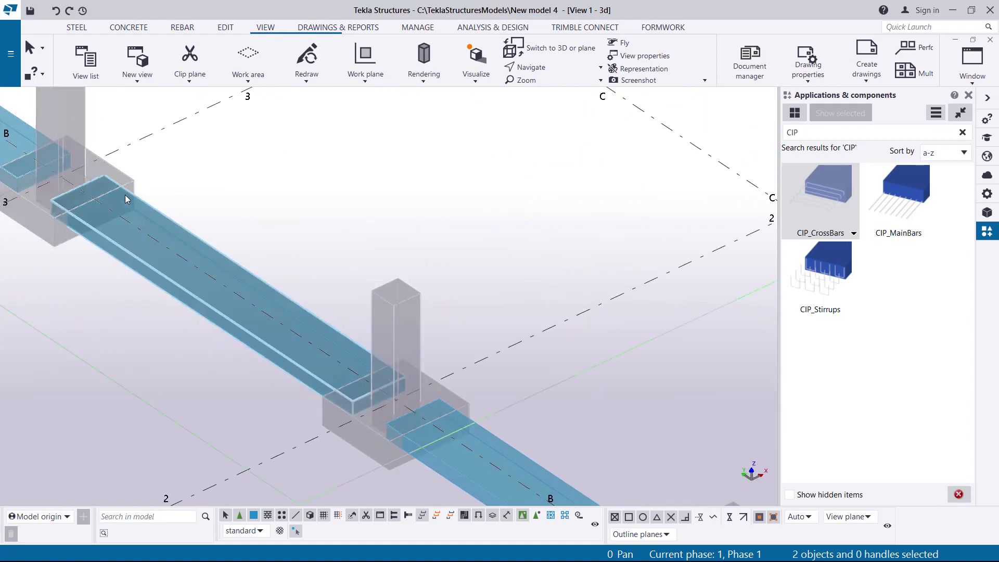
{"action": "scroll", "coordinate": [94, 199], "scroll_direction": "down", "scroll_amount": 1}
{"action": "scroll", "coordinate": [420, 397], "scroll_direction": "up", "scroll_amount": 2}
{"action": "scroll", "coordinate": [273, 292], "scroll_direction": "down", "scroll_amount": 1}
{"action": "scroll", "coordinate": [242, 333], "scroll_direction": "up", "scroll_amount": 4}
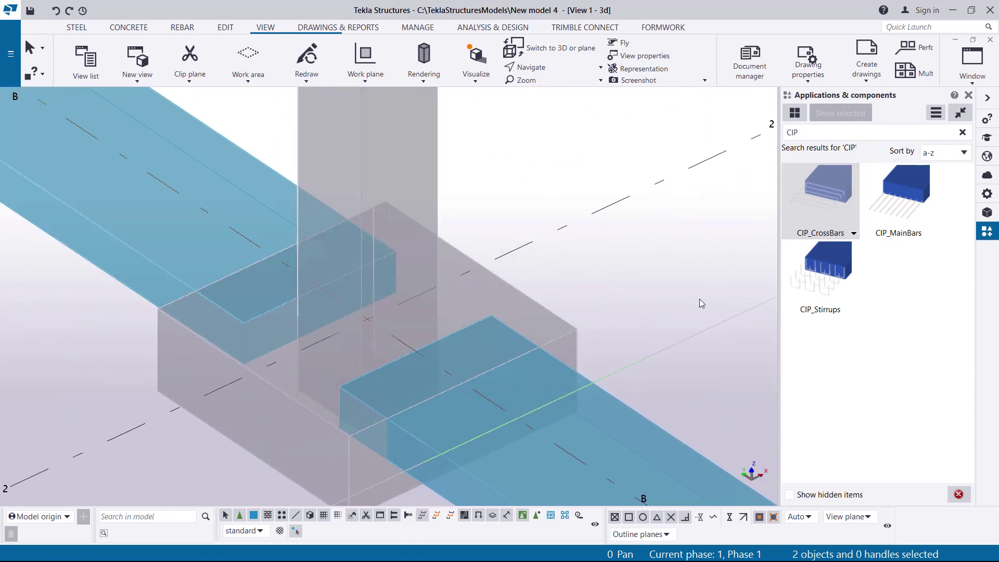
{"action": "left_click", "coordinate": [906, 202]}
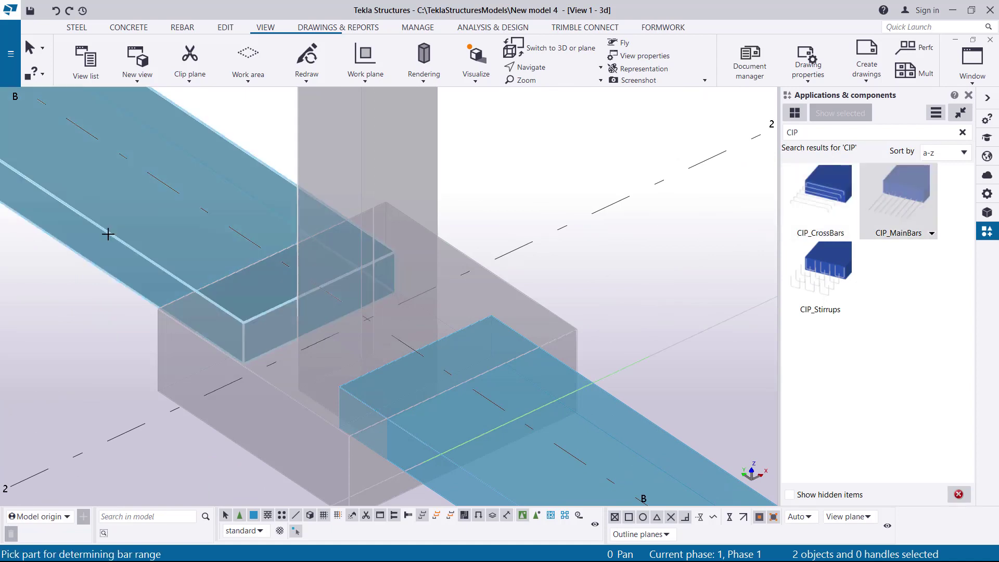
{"action": "left_click", "coordinate": [109, 234]}
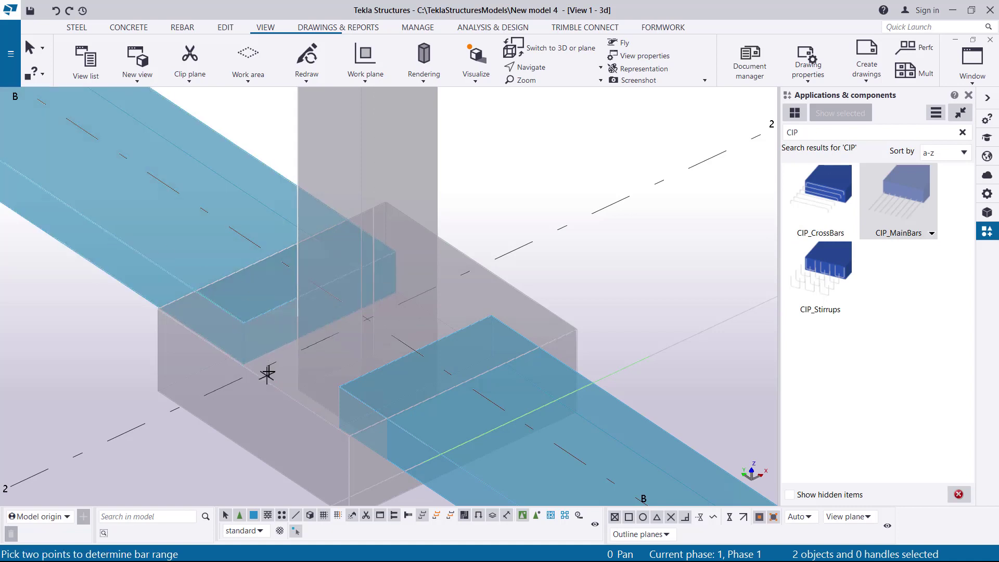
Step: Try to create main bars in the strip footing between the two bottom corners of its end face at line 2
{"action": "scroll", "coordinate": [234, 370], "scroll_direction": "up", "scroll_amount": 5}
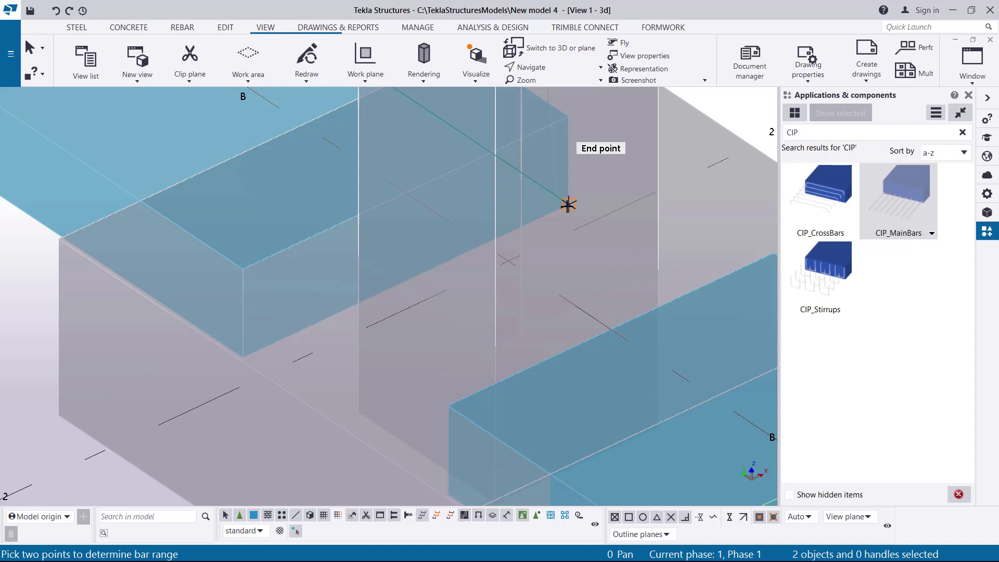
{"action": "left_click", "coordinate": [569, 204]}
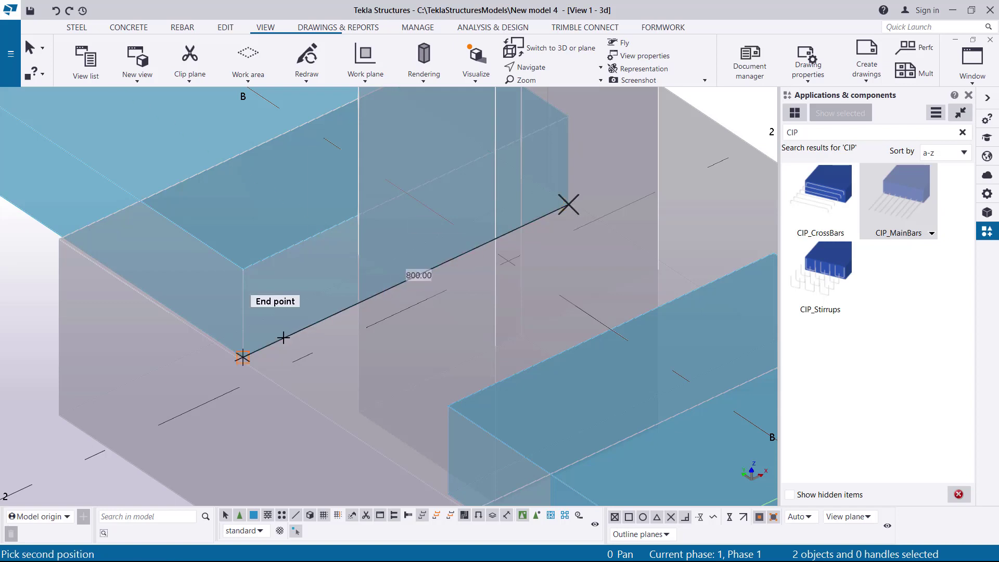
{"action": "left_click", "coordinate": [243, 357]}
{"action": "scroll", "coordinate": [457, 260], "scroll_direction": "down", "scroll_amount": 4}
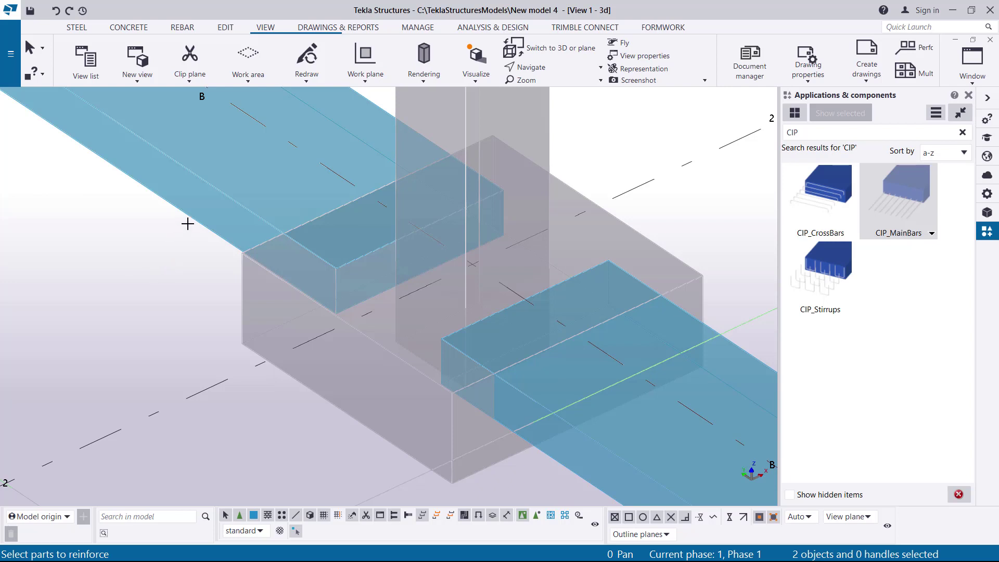
{"action": "middle_click", "coordinate": [137, 271]}
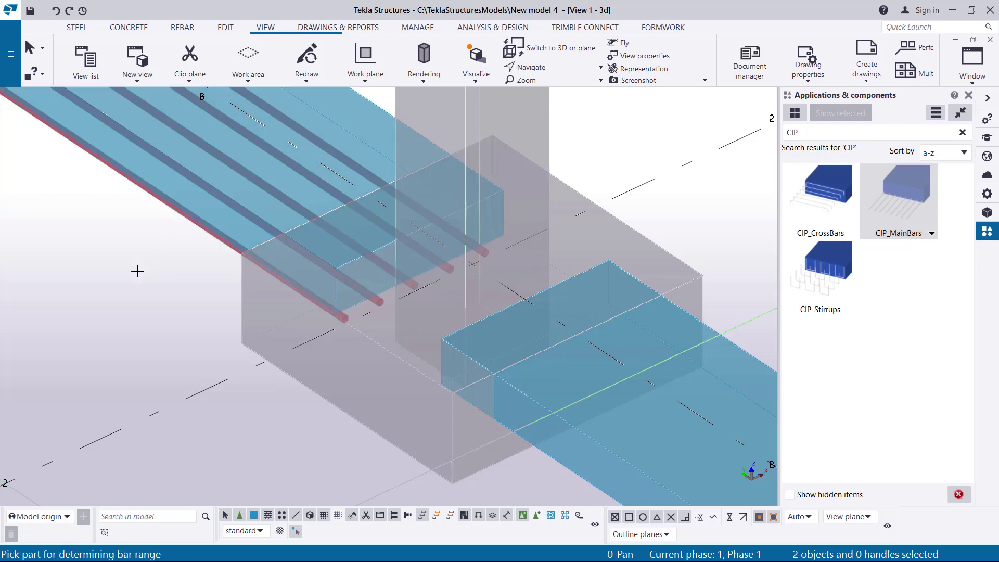
Step: Examine how the main bars sit relative to the bottom and end faces of the grid B strip footing at line 2
{"action": "left_click", "coordinate": [547, 69]}
{"action": "left_click", "coordinate": [553, 90]}
{"action": "left_click_drag", "start_coordinate": [344, 289], "coordinate": [407, 214]}
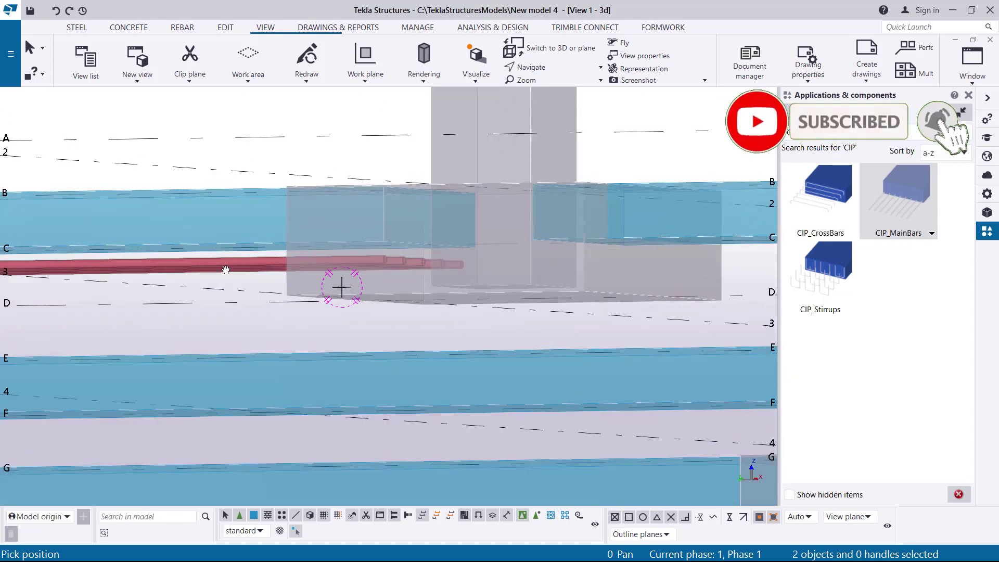
{"action": "scroll", "coordinate": [229, 267], "scroll_direction": "up", "scroll_amount": 2}
{"action": "middle_click_drag", "start_coordinate": [240, 265], "coordinate": [463, 171], "text": "ctrl"}
{"action": "left_click", "coordinate": [539, 70]}
{"action": "left_click", "coordinate": [521, 88]}
{"action": "left_click_drag", "start_coordinate": [361, 253], "coordinate": [419, 187]}
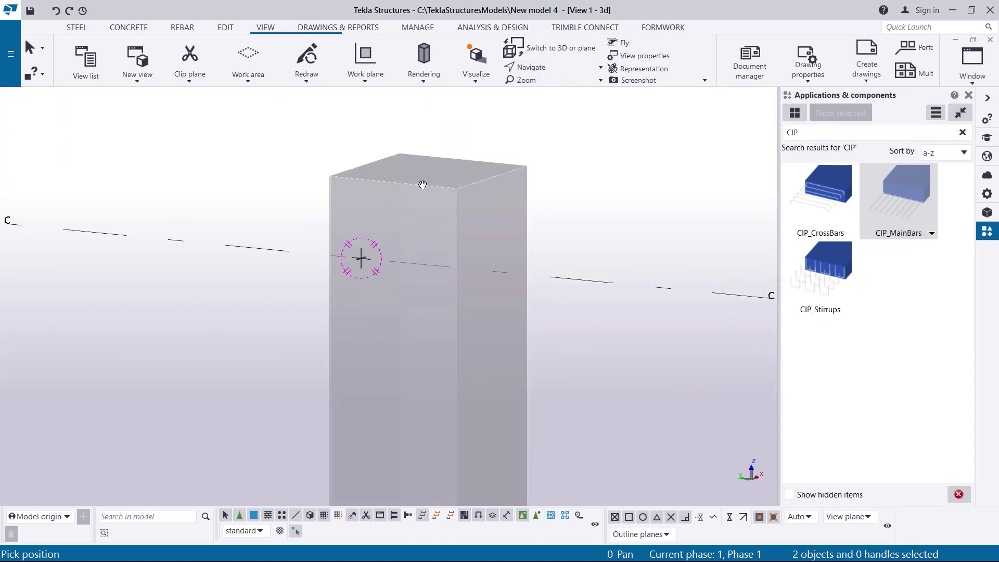
{"action": "scroll", "coordinate": [428, 180], "scroll_direction": "down", "scroll_amount": 6}
{"action": "scroll", "coordinate": [391, 310], "scroll_direction": "up", "scroll_amount": 10}
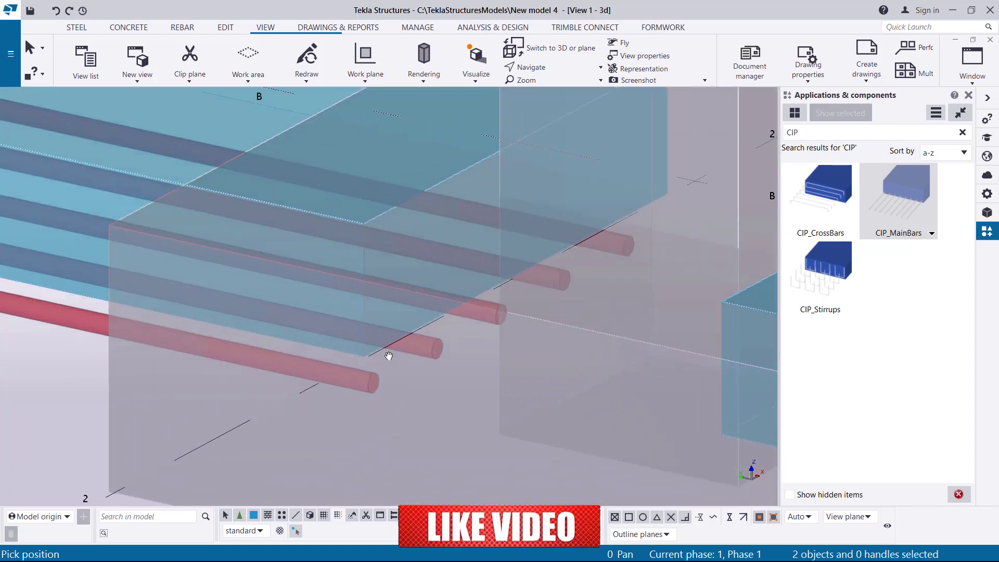
{"action": "left_click", "coordinate": [553, 72]}
{"action": "left_click", "coordinate": [550, 90]}
{"action": "left_click_drag", "start_coordinate": [475, 243], "coordinate": [428, 277]}
{"action": "right_click", "coordinate": [76, 167]}
{"action": "left_click", "coordinate": [117, 177]}
{"action": "scroll", "coordinate": [187, 241], "scroll_direction": "down", "scroll_amount": 4}
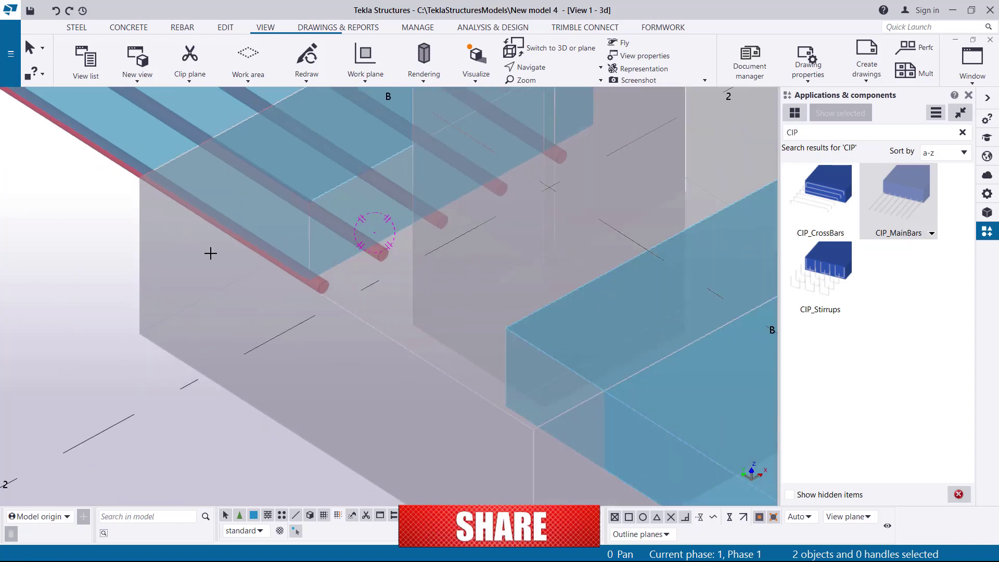
{"action": "right_click", "coordinate": [63, 201]}
{"action": "left_click", "coordinate": [94, 209]}
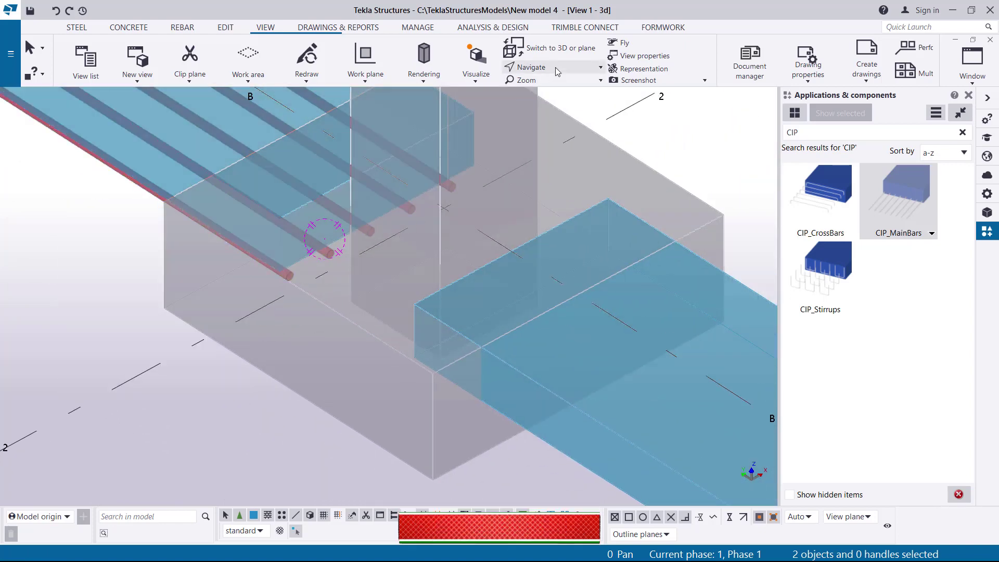
{"action": "left_click", "coordinate": [525, 67]}
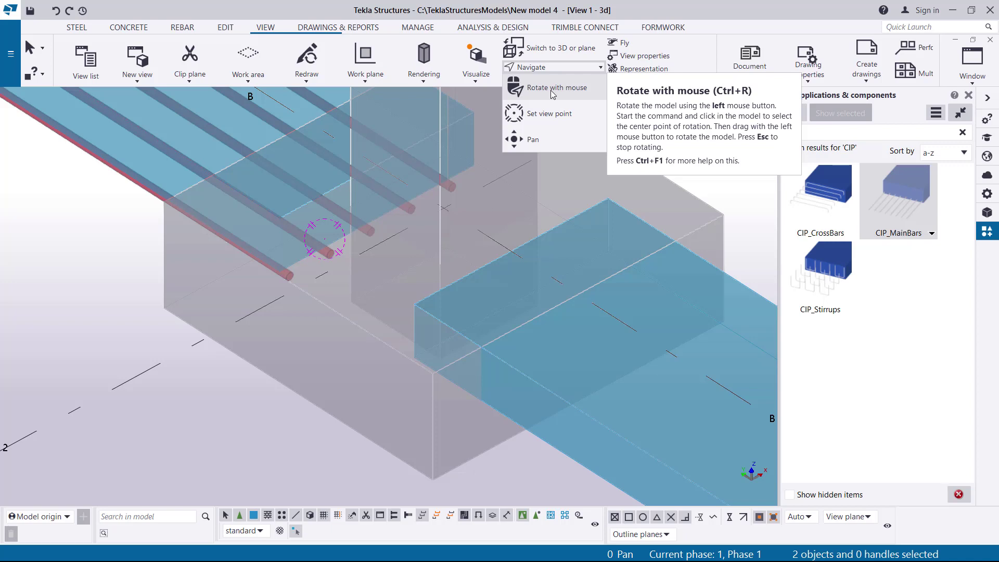
{"action": "left_click", "coordinate": [553, 94]}
{"action": "left_click_drag", "start_coordinate": [208, 203], "coordinate": [230, 161]}
{"action": "scroll", "coordinate": [207, 240], "scroll_direction": "up", "scroll_amount": 10}
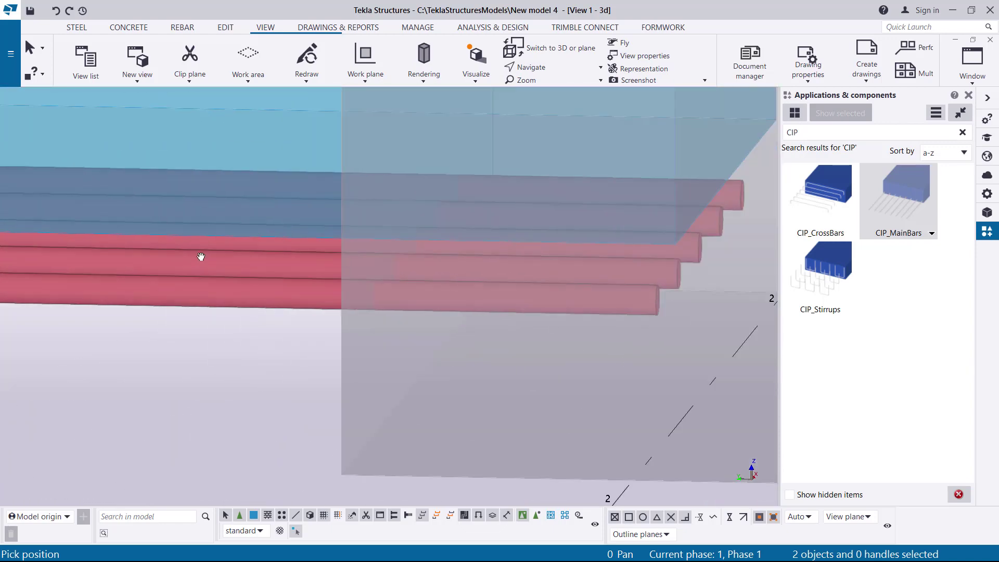
{"action": "middle_click_drag", "start_coordinate": [208, 239], "coordinate": [130, 310], "text": "ctrl"}
{"action": "scroll", "coordinate": [209, 295], "scroll_direction": "down", "scroll_amount": 4}
{"action": "right_click", "coordinate": [154, 269]}
{"action": "left_click", "coordinate": [187, 277]}
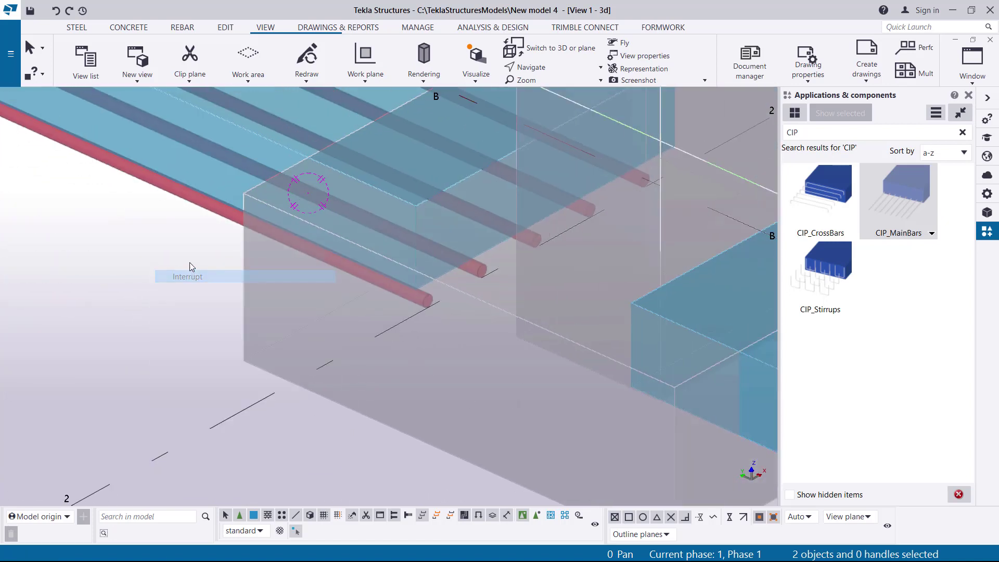
Step: Delete the main bars from the strip footing on grid B between lines 2 and 3
{"action": "scroll", "coordinate": [190, 272], "scroll_direction": "up", "scroll_amount": 1}
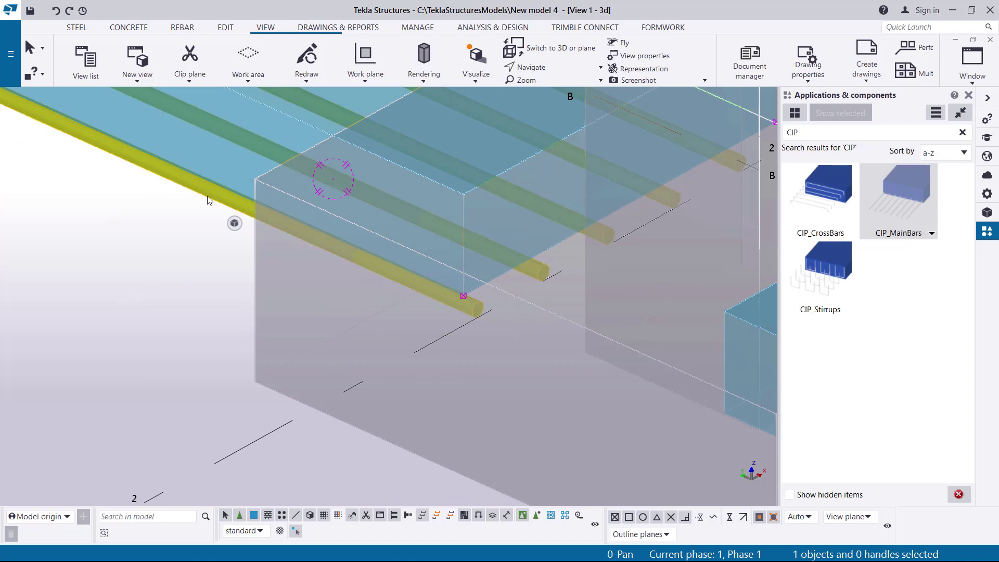
{"action": "key", "text": "Delete"}
{"action": "scroll", "coordinate": [188, 246], "scroll_direction": "down", "scroll_amount": 4}
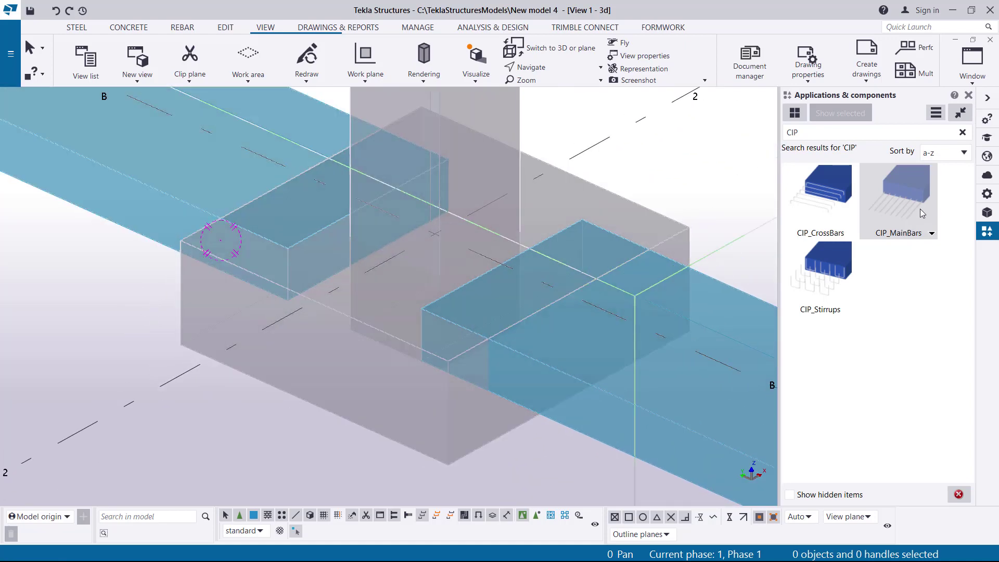
Step: Create CIP_MainBars reinforcement in the grid B strip footing between lines 2 and 3, using its end face's two bottom corners at line 2
{"action": "double_click", "coordinate": [916, 198]}
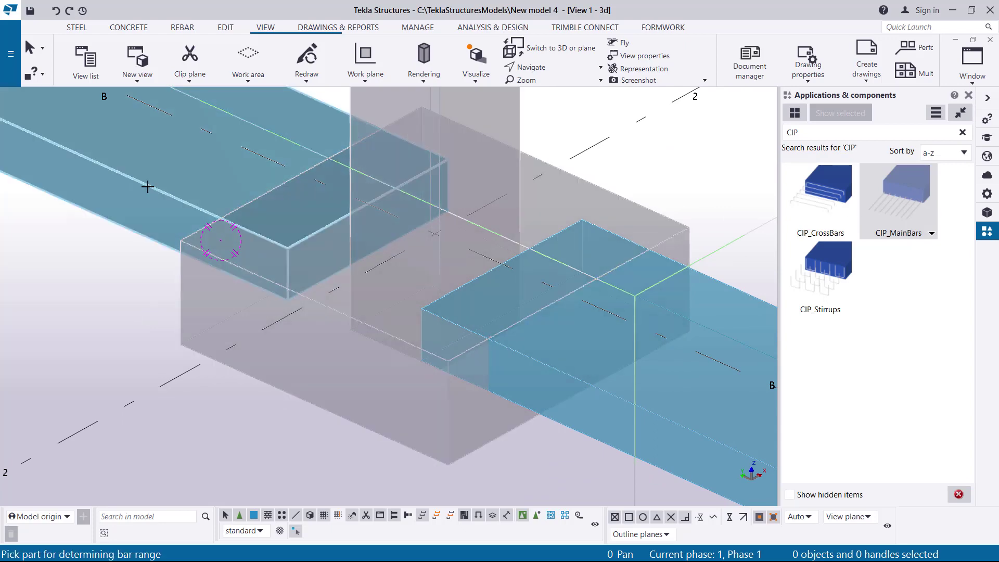
{"action": "left_click", "coordinate": [148, 187]}
{"action": "scroll", "coordinate": [297, 301], "scroll_direction": "up", "scroll_amount": 5}
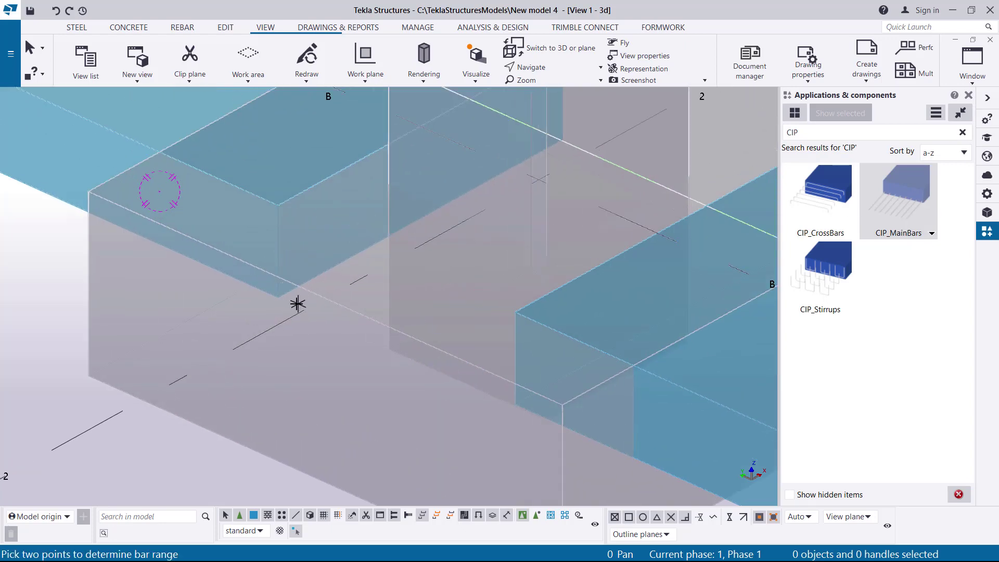
{"action": "left_click", "coordinate": [267, 293]}
{"action": "scroll", "coordinate": [268, 304], "scroll_direction": "down", "scroll_amount": 3}
{"action": "scroll", "coordinate": [535, 167], "scroll_direction": "up", "scroll_amount": 6}
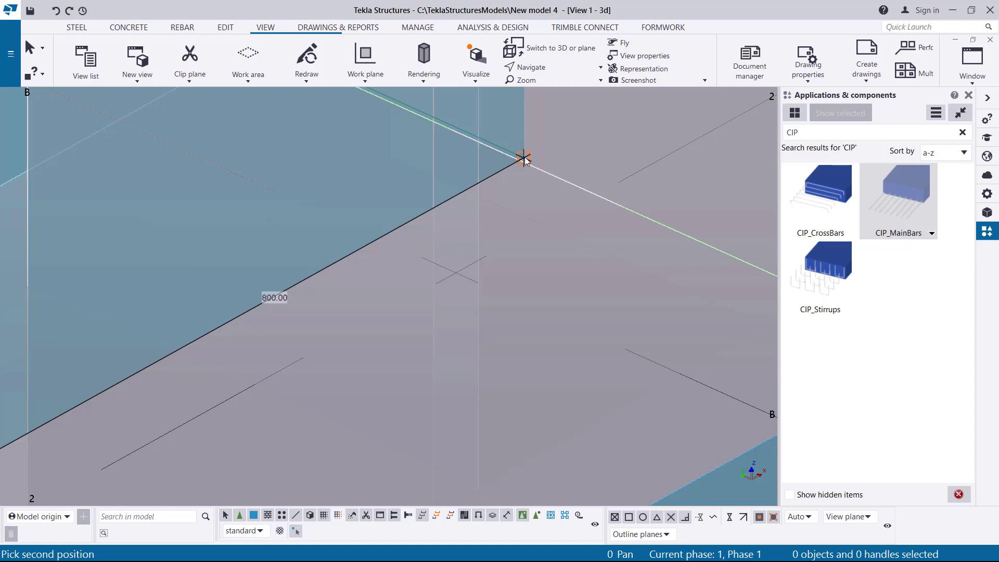
{"action": "left_click", "coordinate": [524, 159]}
{"action": "scroll", "coordinate": [531, 197], "scroll_direction": "down", "scroll_amount": 5}
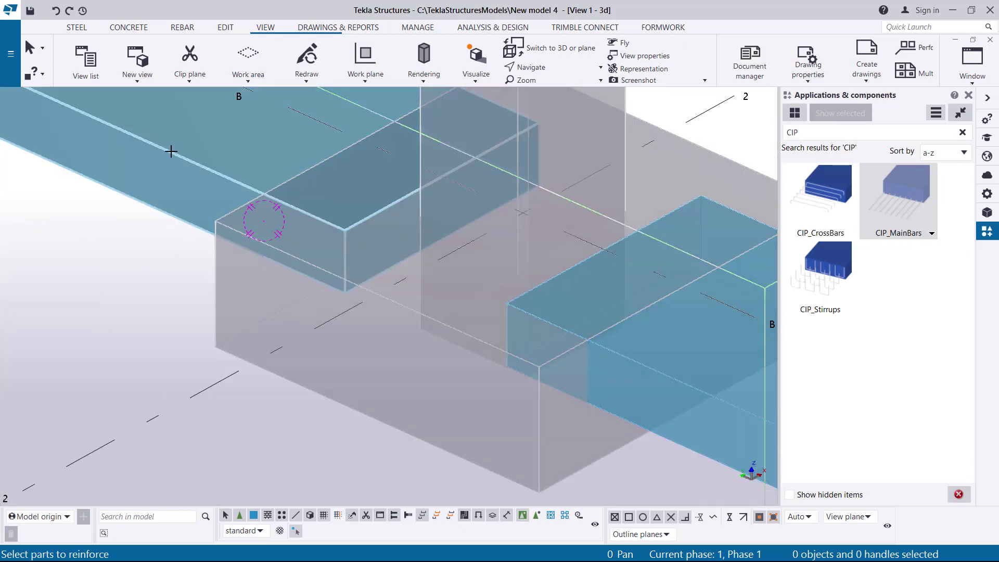
{"action": "left_click", "coordinate": [170, 151]}
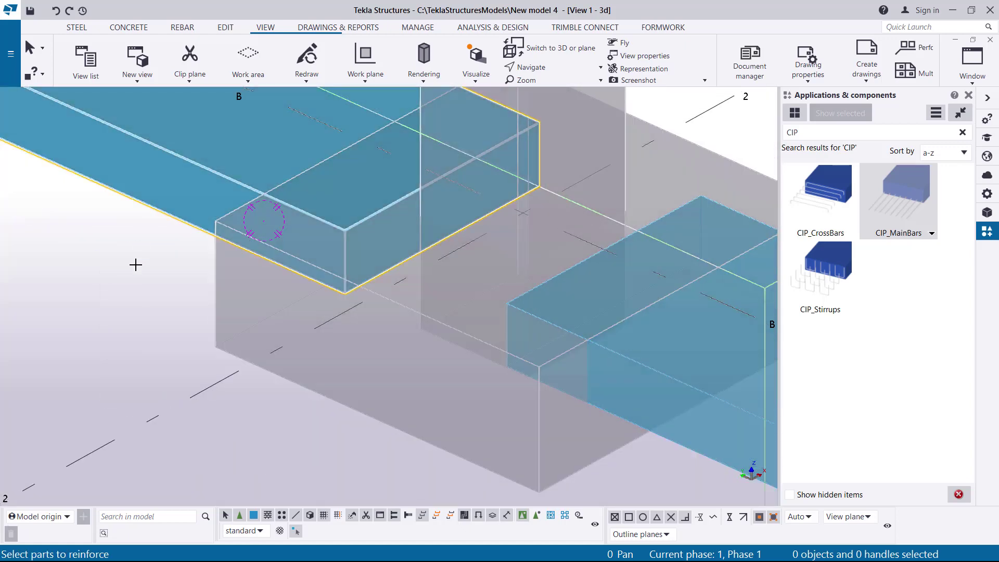
{"action": "middle_click", "coordinate": [135, 265]}
{"action": "right_click", "coordinate": [134, 247]}
{"action": "left_click", "coordinate": [157, 259]}
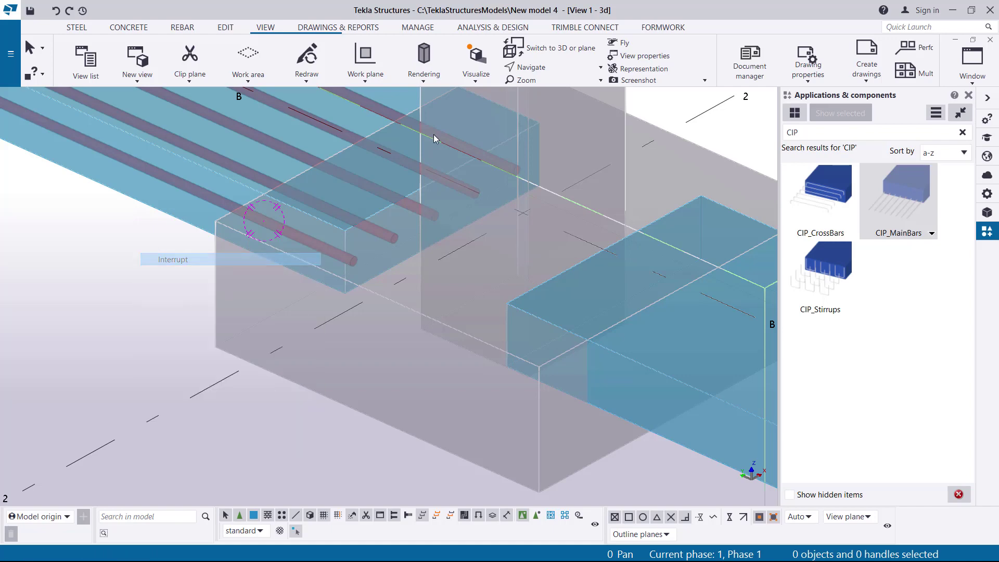
Step: Start CIP_CrossBars and pick the grid B strip footing between lines 2 and 3 as the part determining the bar range
{"action": "left_click", "coordinate": [542, 71]}
{"action": "left_click", "coordinate": [545, 89]}
{"action": "mouse_move", "coordinate": [338, 216]}
{"action": "left_mouse_down"}
{"action": "mouse_move", "coordinate": [354, 203]}
{"action": "mouse_move", "coordinate": [366, 153]}
{"action": "mouse_move", "coordinate": [350, 221]}
{"action": "left_mouse_up"}
{"action": "scroll", "coordinate": [408, 339], "scroll_direction": "down", "scroll_amount": 4}
{"action": "right_click", "coordinate": [546, 180]}
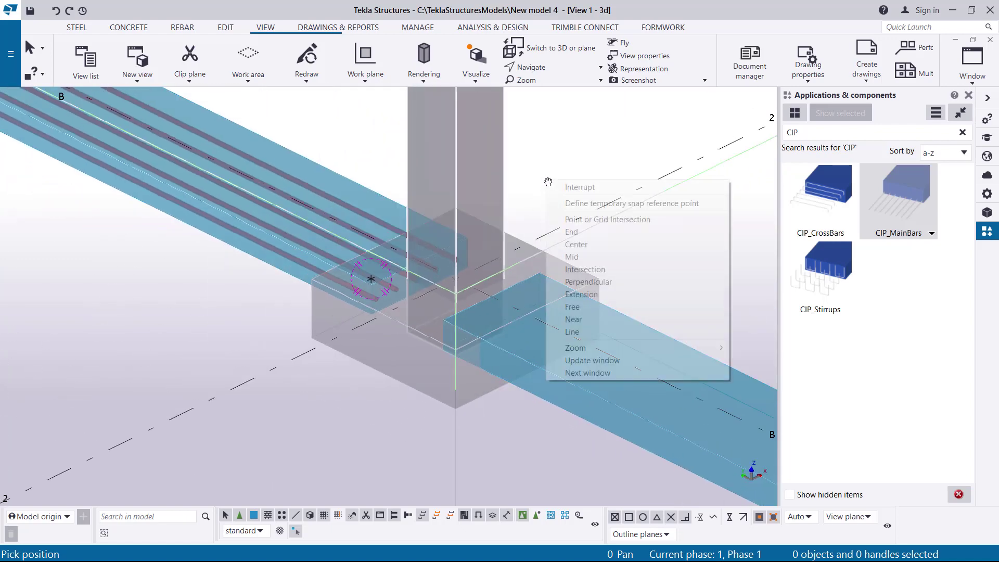
{"action": "left_click", "coordinate": [579, 187]}
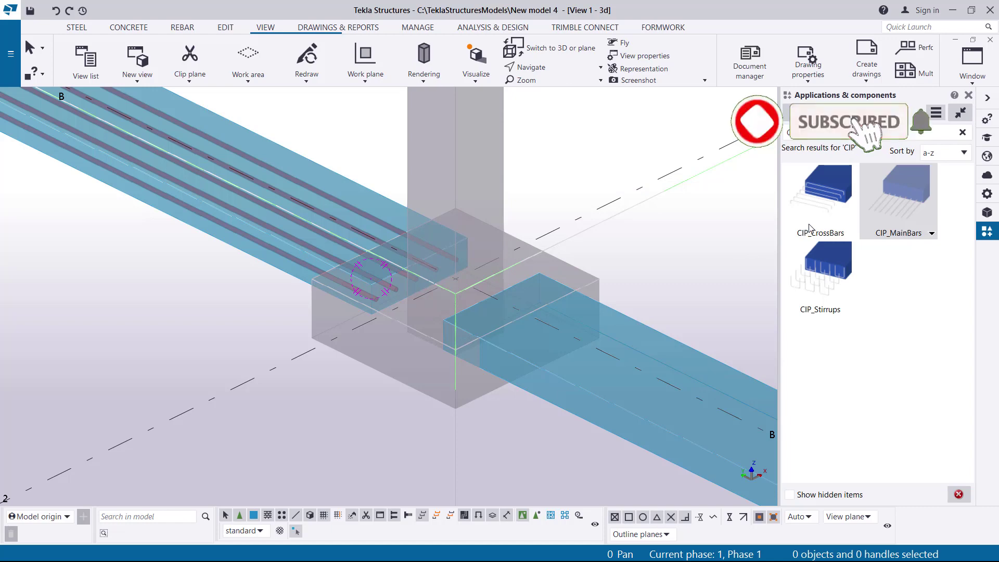
{"action": "left_click", "coordinate": [831, 210]}
{"action": "scroll", "coordinate": [380, 201], "scroll_direction": "up", "scroll_amount": 4}
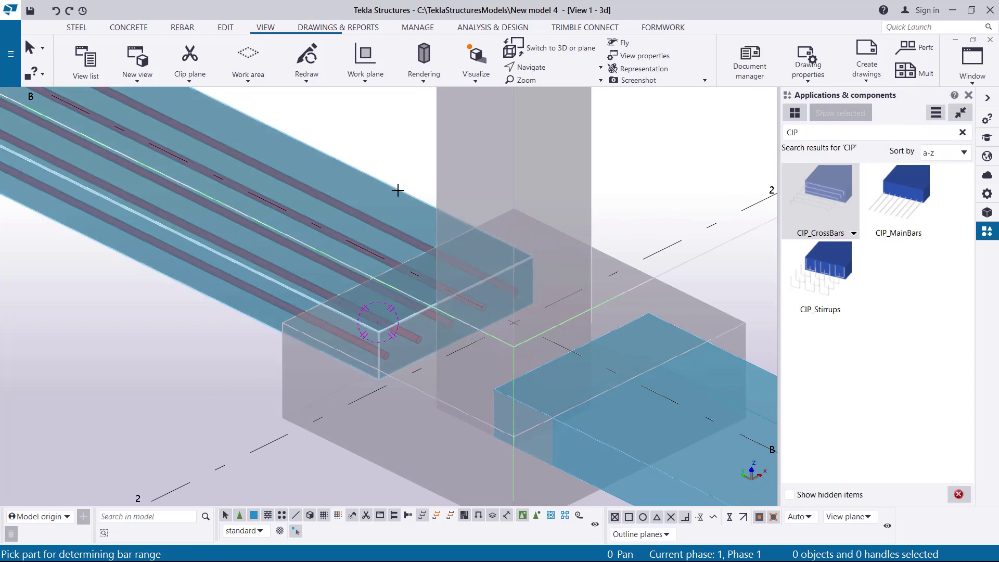
{"action": "left_click", "coordinate": [398, 192]}
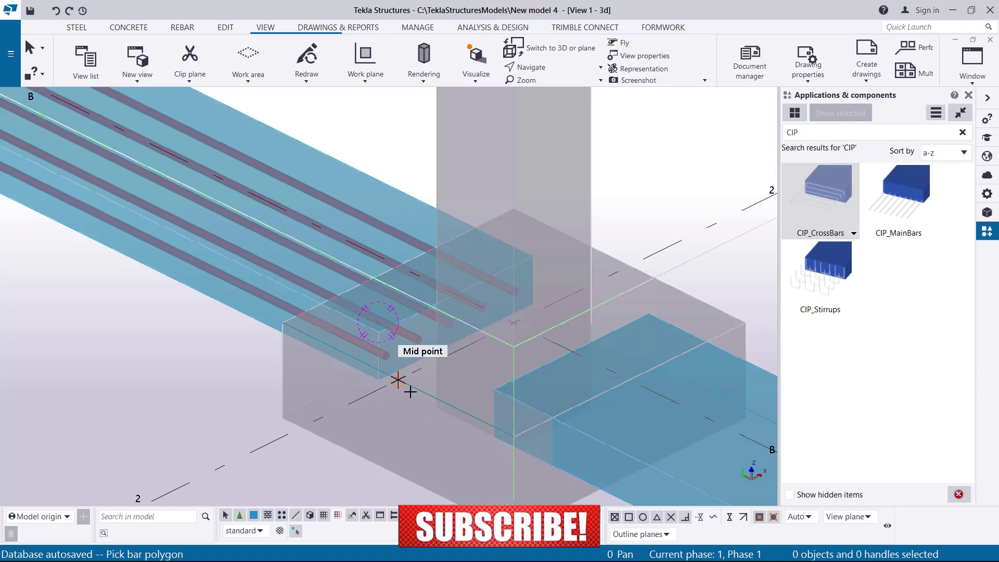
Step: Create cross bars in the strip footing, running the bar polygon between the two bottom corners of its end face at line 2
{"action": "scroll", "coordinate": [398, 379], "scroll_direction": "up", "scroll_amount": 5}
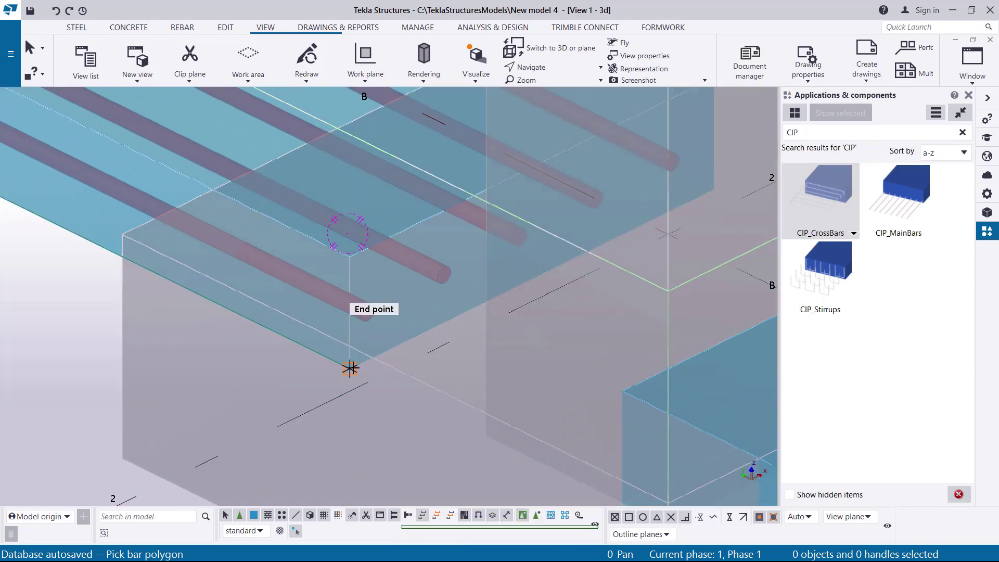
{"action": "left_click", "coordinate": [341, 378]}
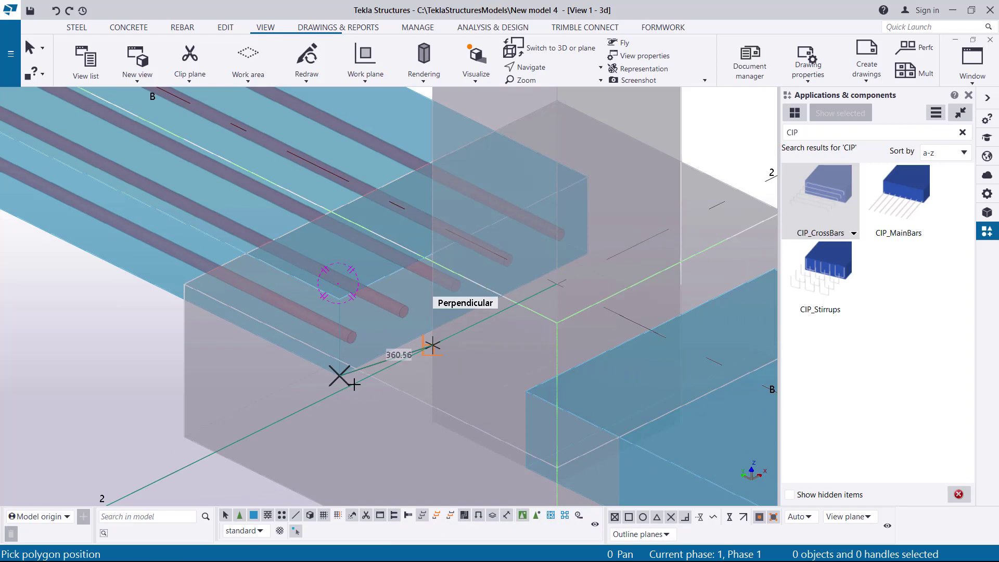
{"action": "scroll", "coordinate": [573, 274], "scroll_direction": "up", "scroll_amount": 3}
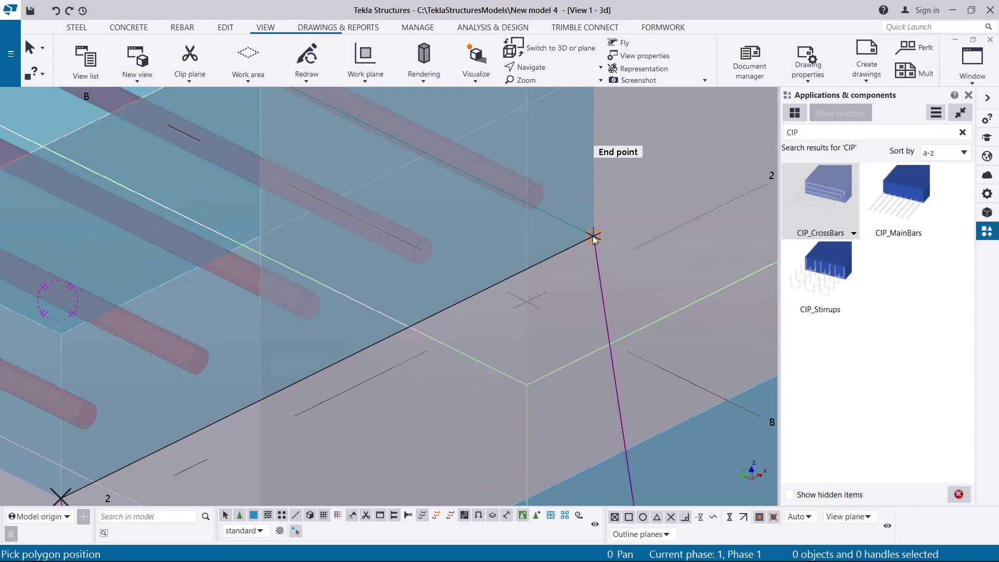
{"action": "left_click", "coordinate": [594, 238]}
{"action": "scroll", "coordinate": [594, 237], "scroll_direction": "down", "scroll_amount": 3}
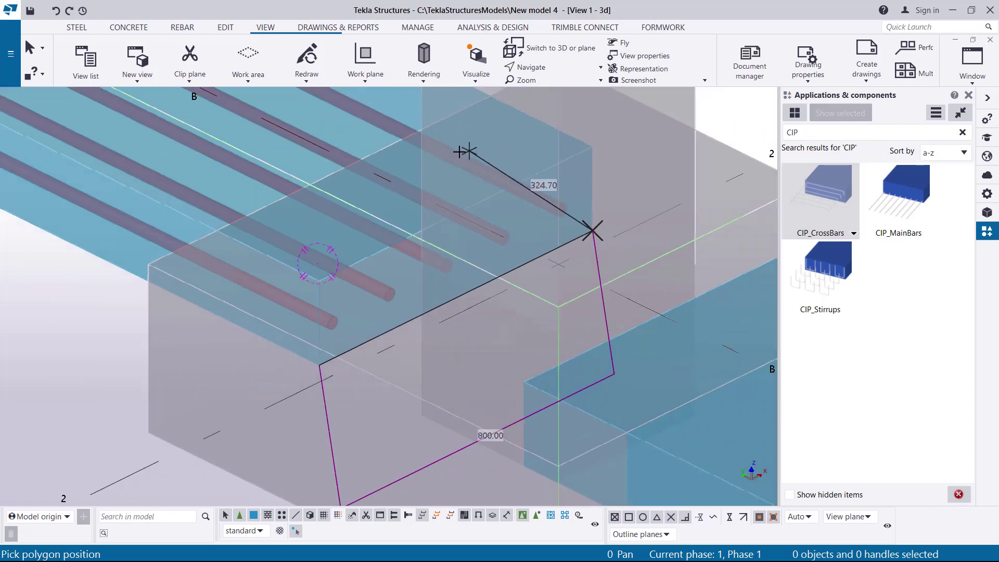
{"action": "scroll", "coordinate": [535, 229], "scroll_direction": "down", "scroll_amount": 1}
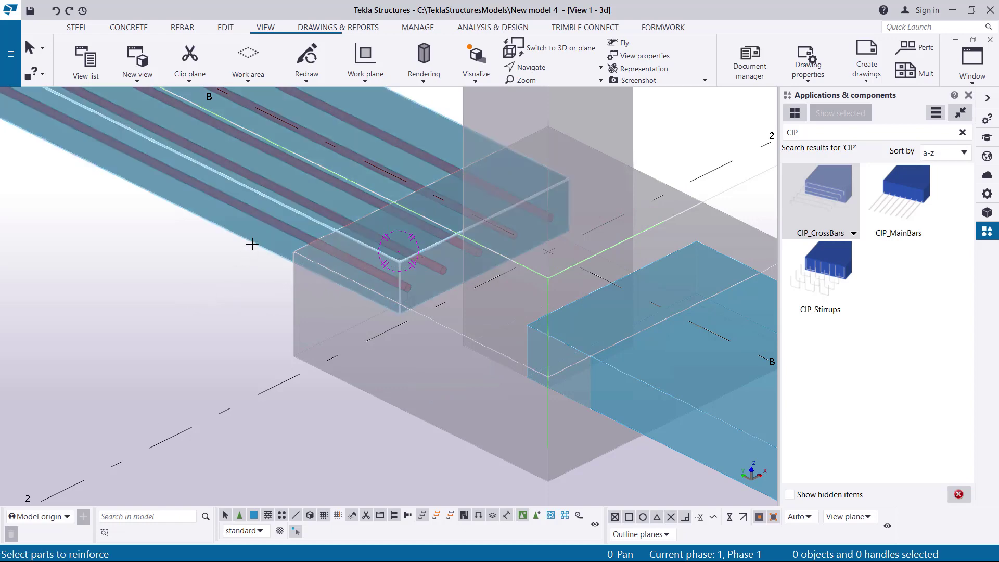
{"action": "left_click", "coordinate": [254, 242]}
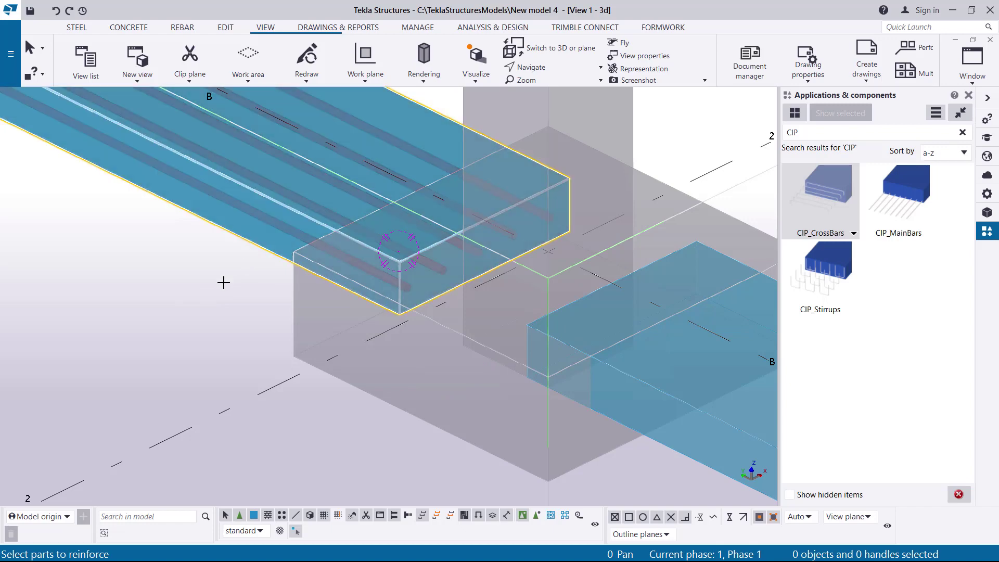
{"action": "middle_click", "coordinate": [224, 283]}
{"action": "right_click", "coordinate": [224, 283]}
{"action": "left_click", "coordinate": [253, 288]}
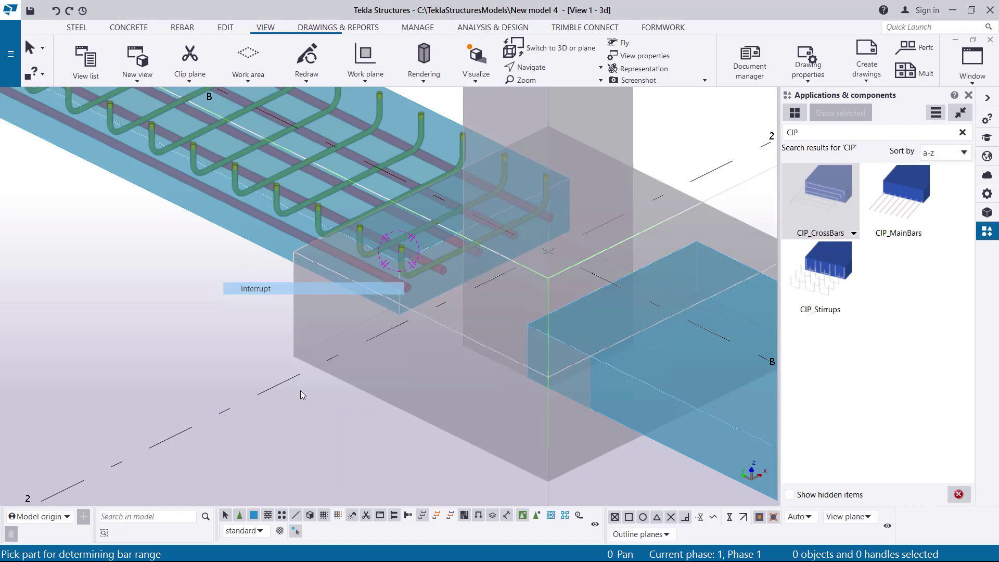
Step: Examine the main and cross bars along the grid B strip footing and compare them with the neighbouring footings
{"action": "scroll", "coordinate": [453, 399], "scroll_direction": "down", "scroll_amount": 5}
{"action": "scroll", "coordinate": [199, 213], "scroll_direction": "up", "scroll_amount": 5}
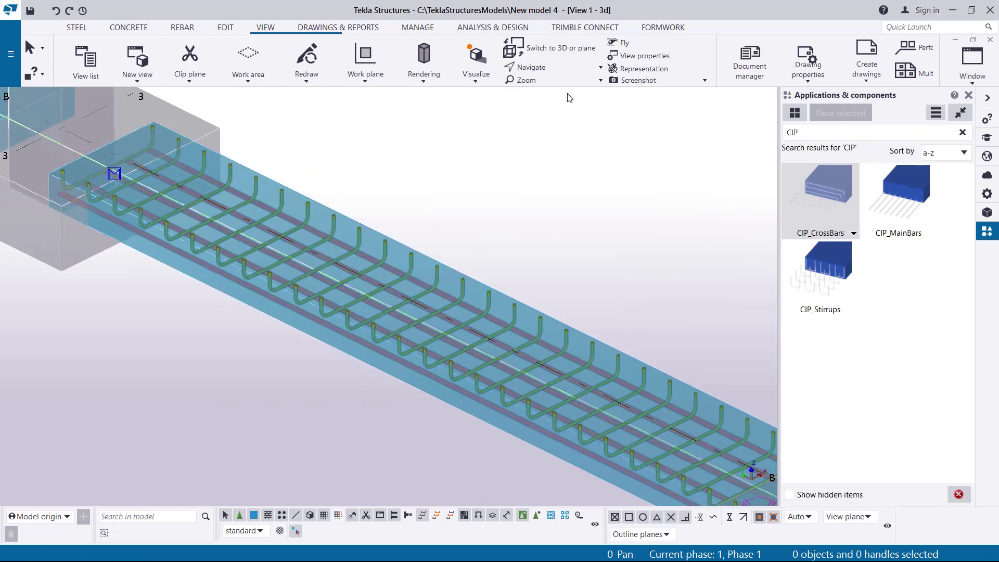
{"action": "left_click", "coordinate": [555, 72]}
{"action": "left_click", "coordinate": [550, 97]}
{"action": "left_click_drag", "start_coordinate": [340, 259], "coordinate": [358, 270]}
{"action": "right_click", "coordinate": [472, 180]}
{"action": "left_click", "coordinate": [508, 190]}
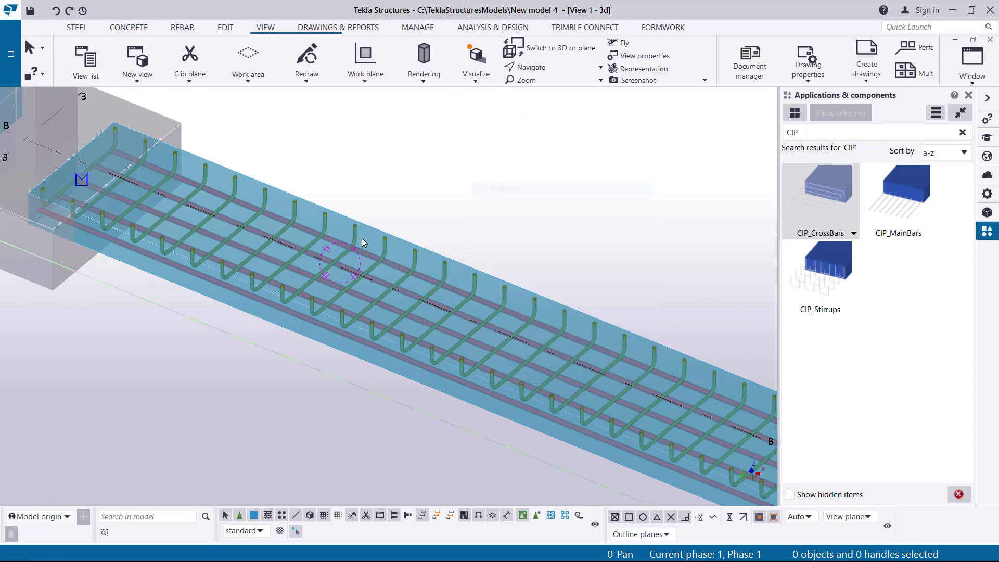
{"action": "scroll", "coordinate": [172, 192], "scroll_direction": "down", "scroll_amount": 5}
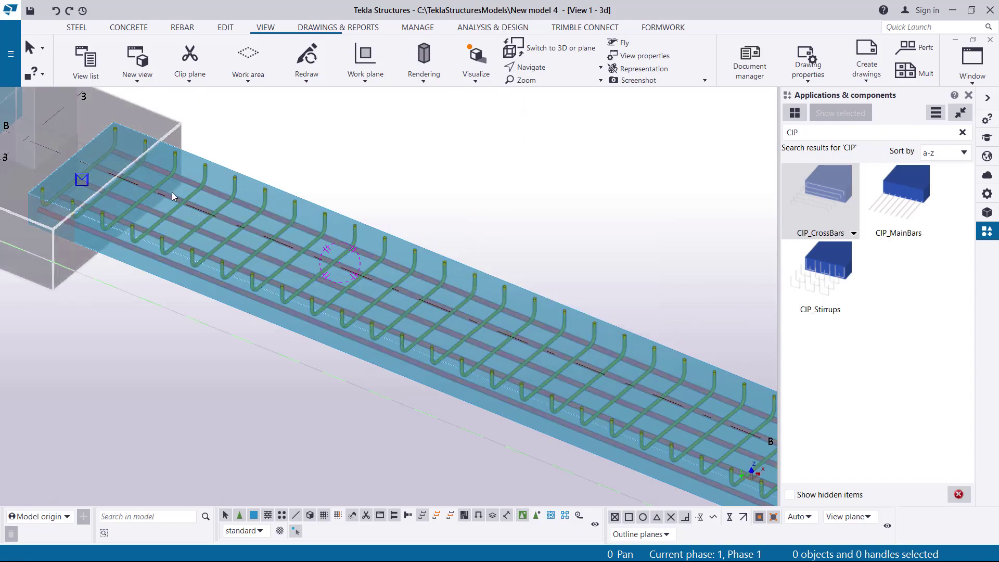
{"action": "scroll", "coordinate": [172, 189], "scroll_direction": "down", "scroll_amount": 4}
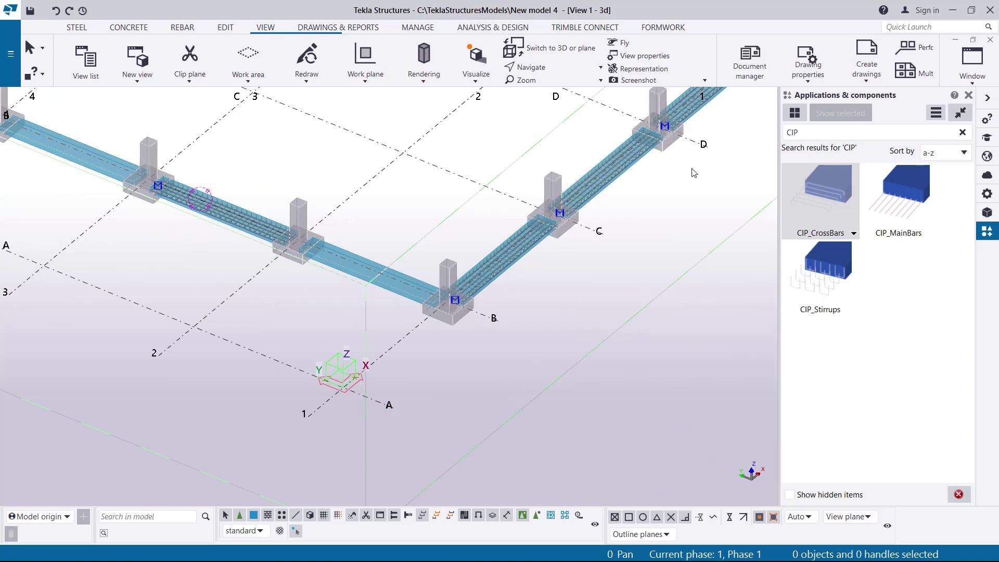
Step: Start copying the footing's main and cross bars, with the bottom edge midpoint of the pad footing at B/3 as the origin
{"action": "scroll", "coordinate": [154, 180], "scroll_direction": "up", "scroll_amount": 10}
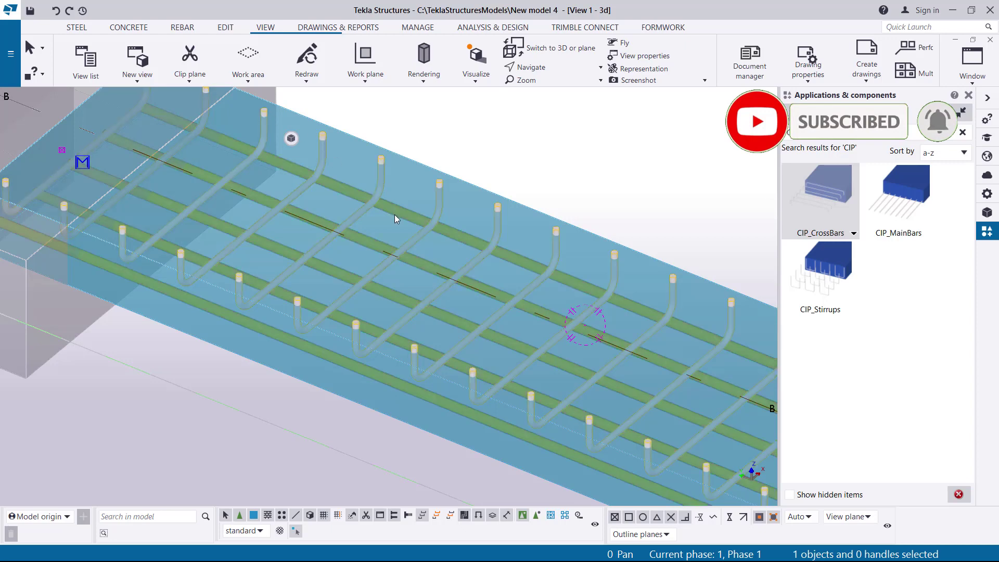
{"action": "left_click", "coordinate": [348, 190]}
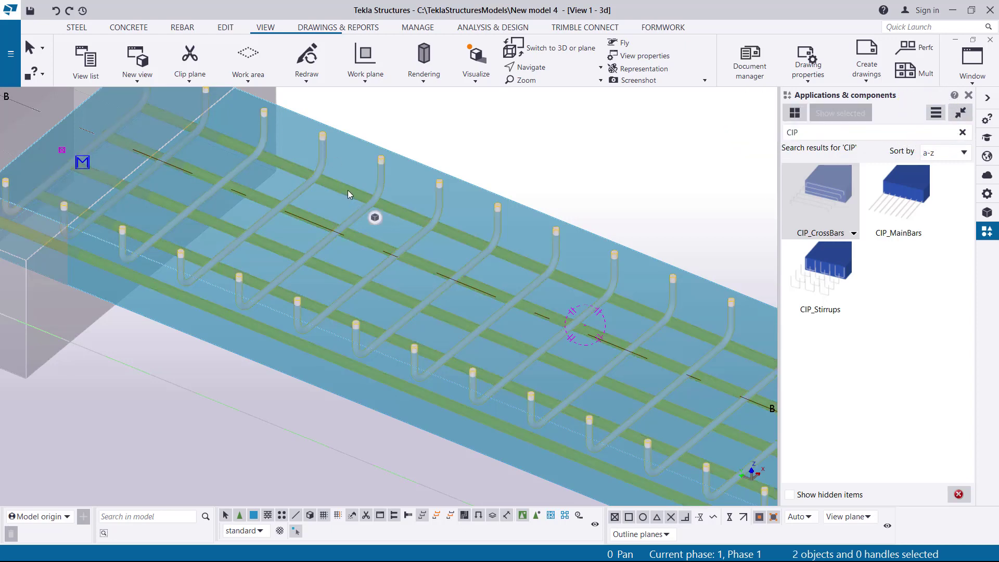
{"action": "right_click", "coordinate": [567, 135]}
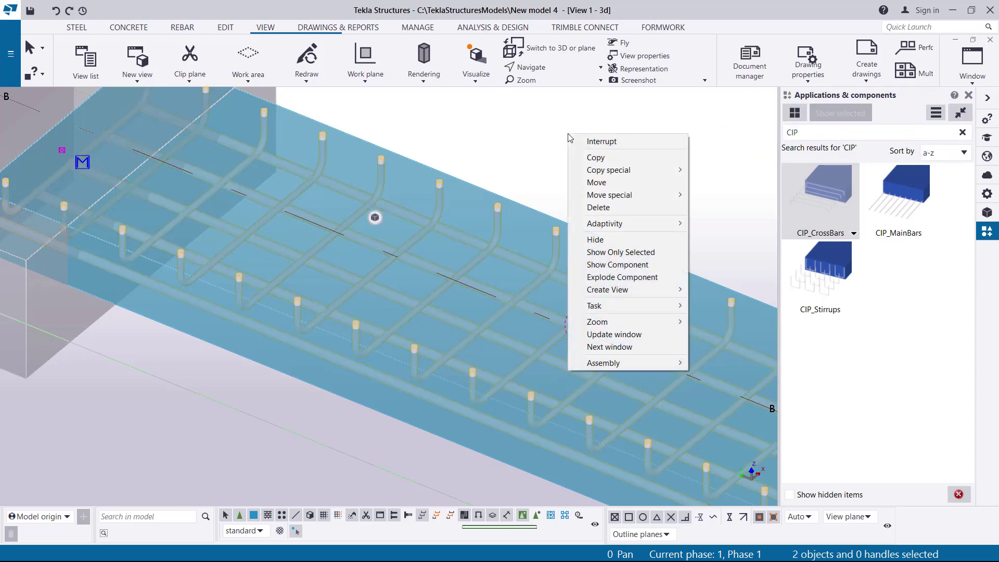
{"action": "left_click", "coordinate": [596, 157]}
{"action": "scroll", "coordinate": [267, 223], "scroll_direction": "down", "scroll_amount": 5}
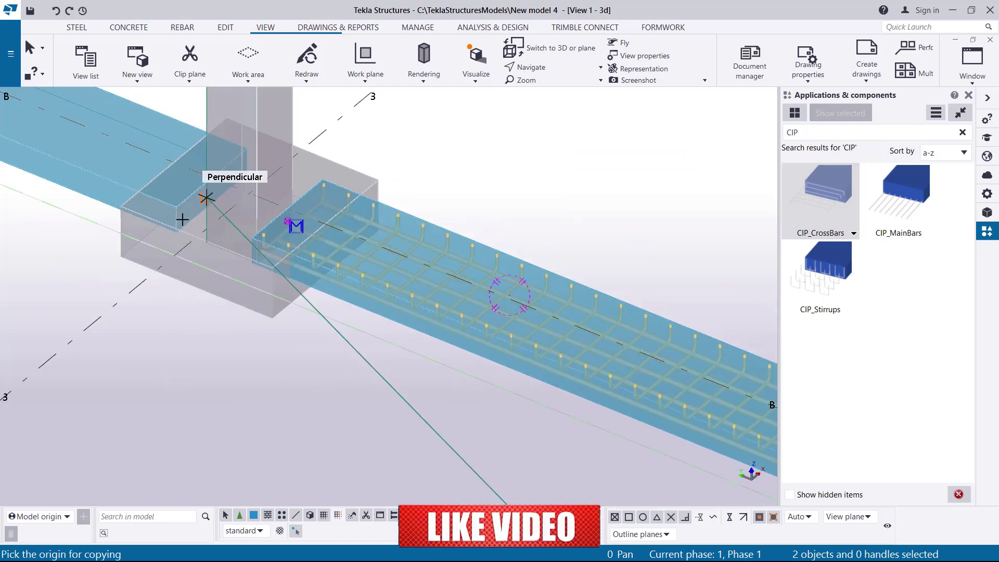
{"action": "scroll", "coordinate": [223, 250], "scroll_direction": "up", "scroll_amount": 6}
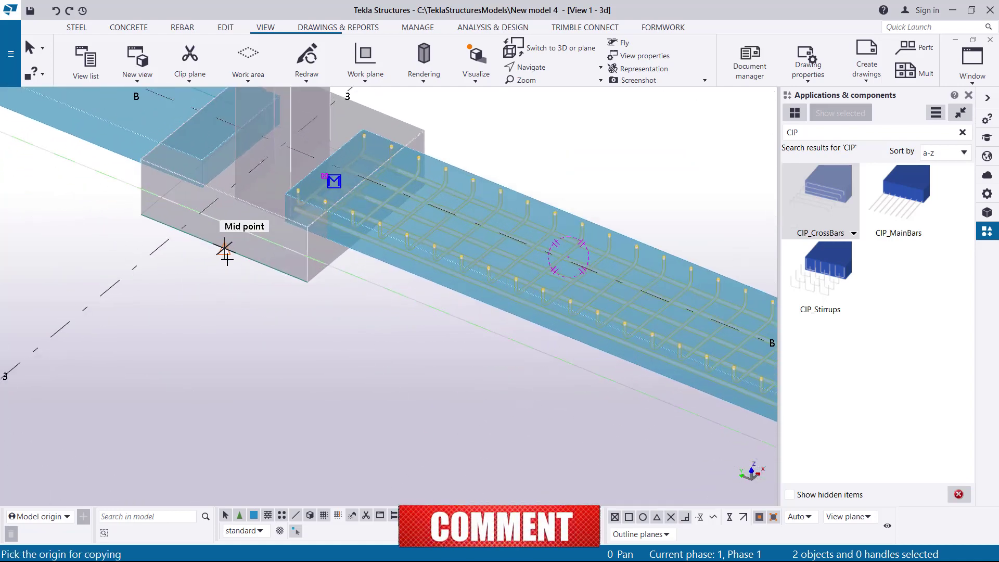
{"action": "left_click", "coordinate": [214, 235]}
{"action": "scroll", "coordinate": [198, 219], "scroll_direction": "down", "scroll_amount": 5}
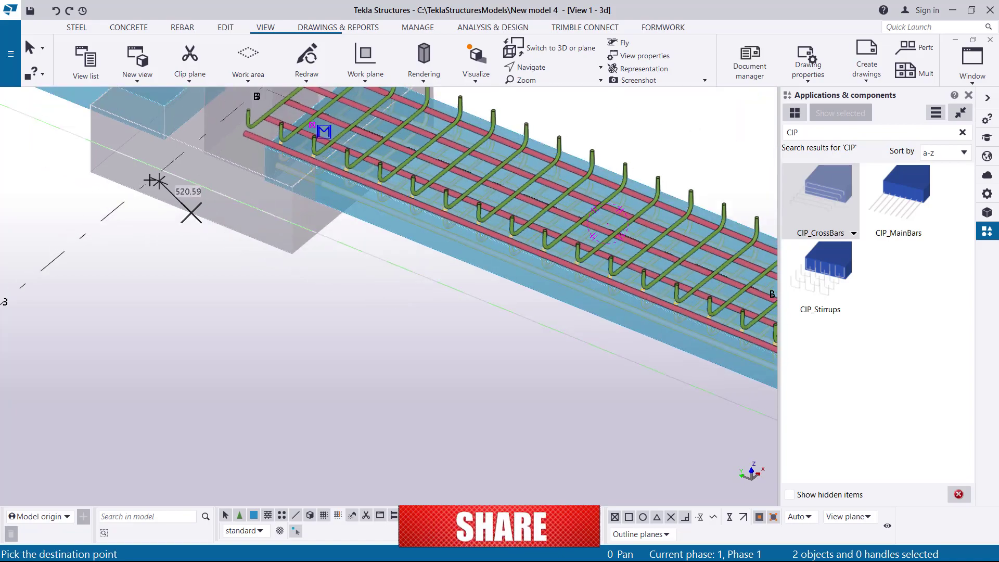
Step: Copy the bars into the grid B strip footings between lines 1–2, 3–4 and 4–5, using the matching pad footing midpoints as destinations
{"action": "scroll", "coordinate": [458, 281], "scroll_direction": "up", "scroll_amount": 6}
{"action": "scroll", "coordinate": [390, 307], "scroll_direction": "up", "scroll_amount": 4}
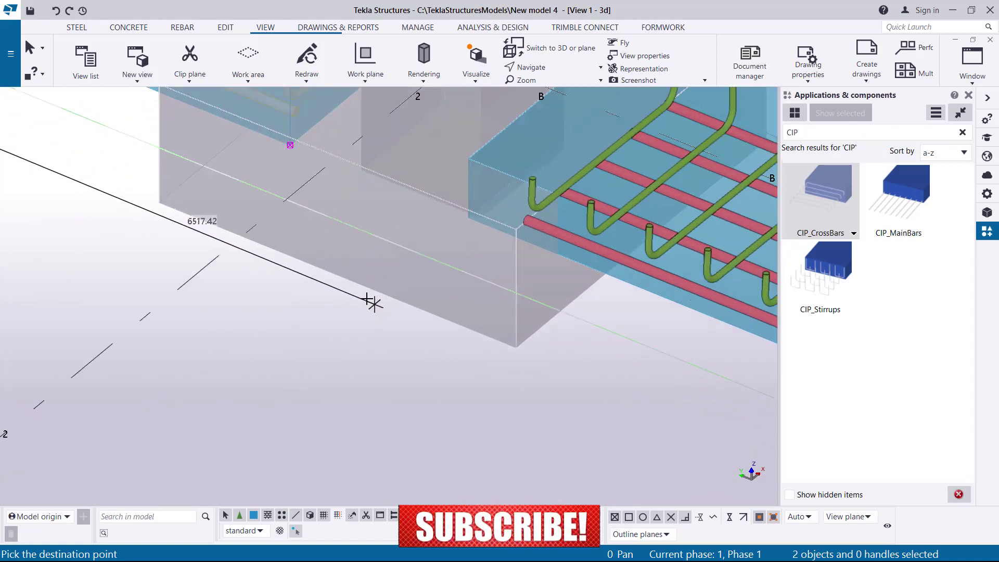
{"action": "scroll", "coordinate": [337, 276], "scroll_direction": "down", "scroll_amount": 7}
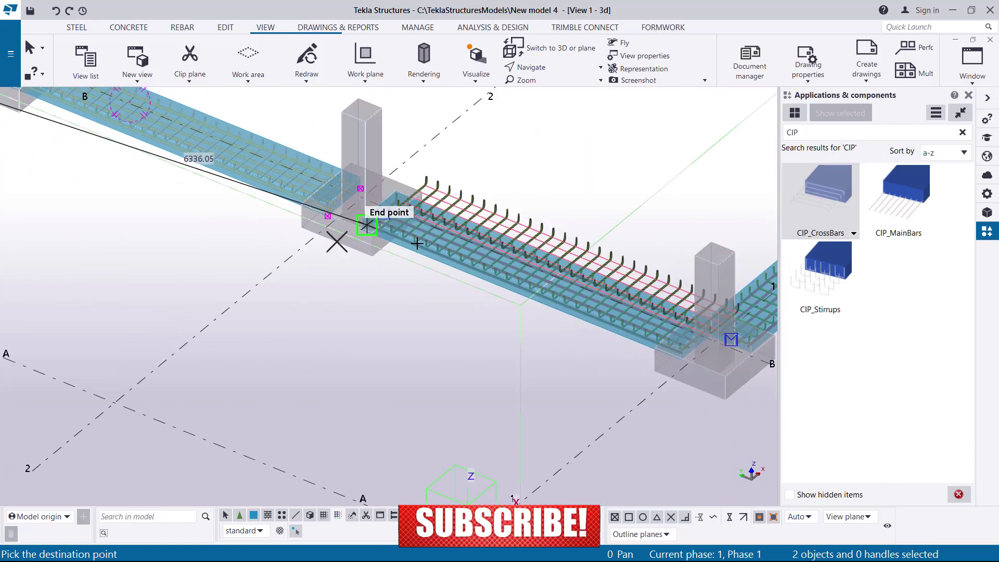
{"action": "scroll", "coordinate": [174, 185], "scroll_direction": "up", "scroll_amount": 8}
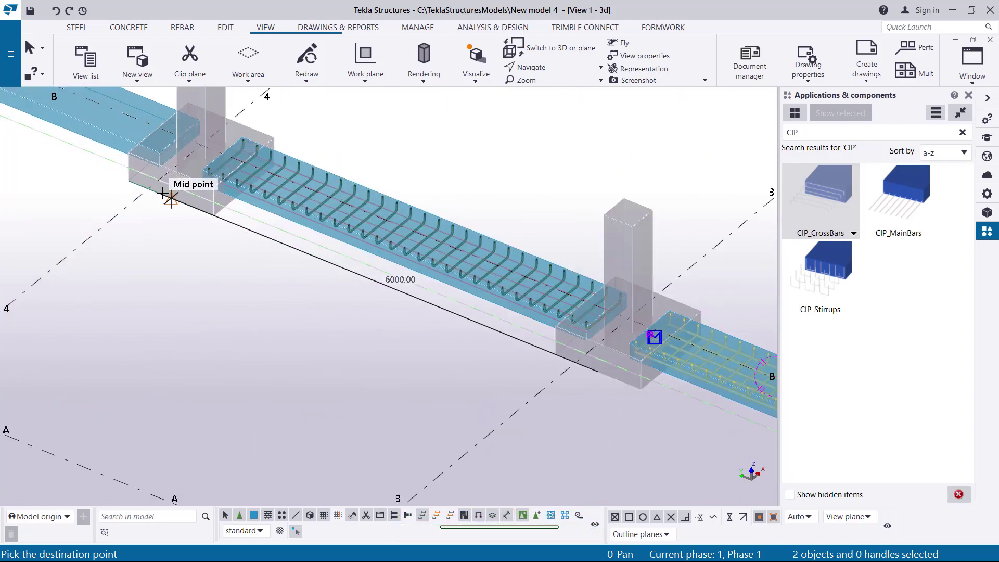
{"action": "scroll", "coordinate": [174, 200], "scroll_direction": "down", "scroll_amount": 6}
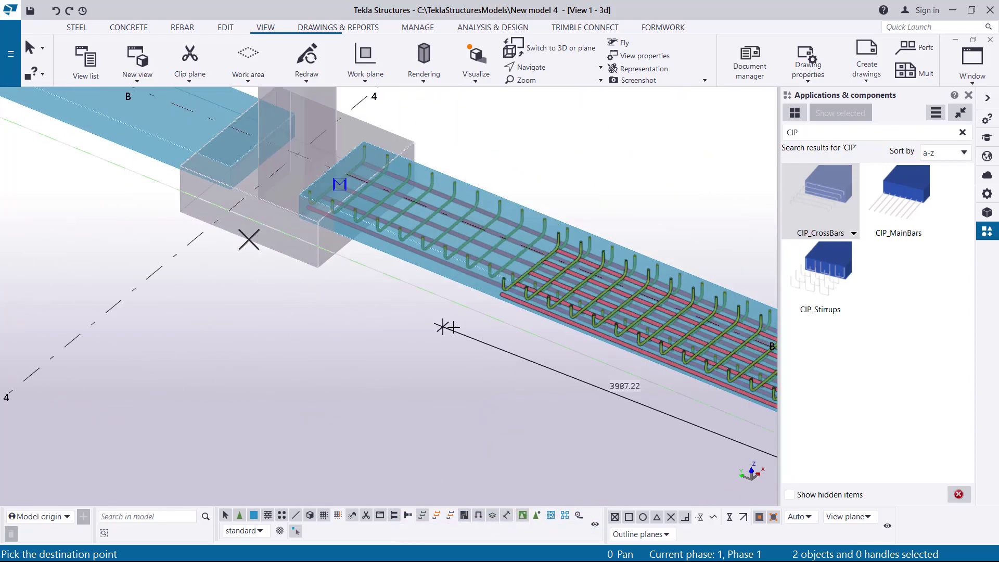
{"action": "scroll", "coordinate": [308, 259], "scroll_direction": "up", "scroll_amount": 5}
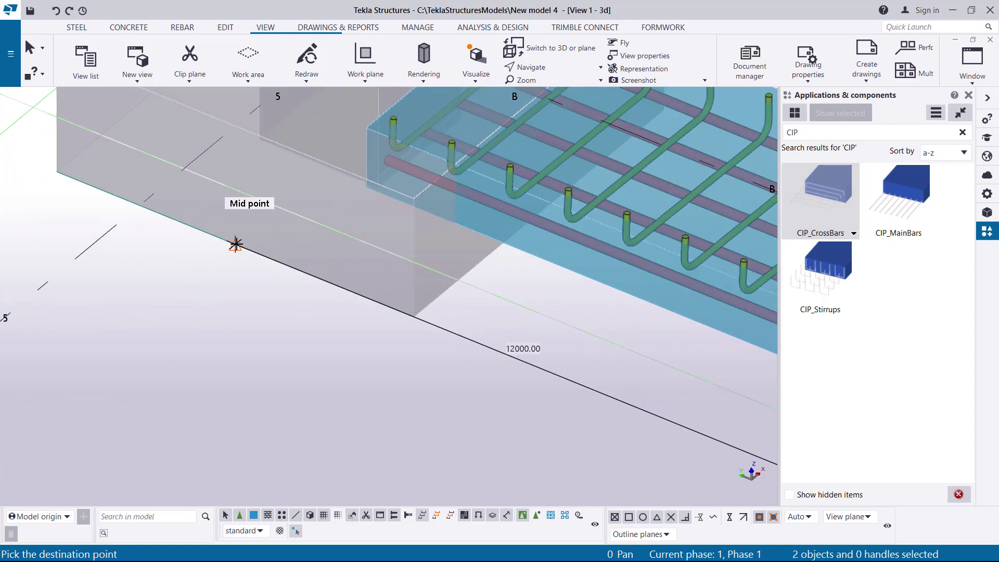
{"action": "scroll", "coordinate": [235, 244], "scroll_direction": "down", "scroll_amount": 8}
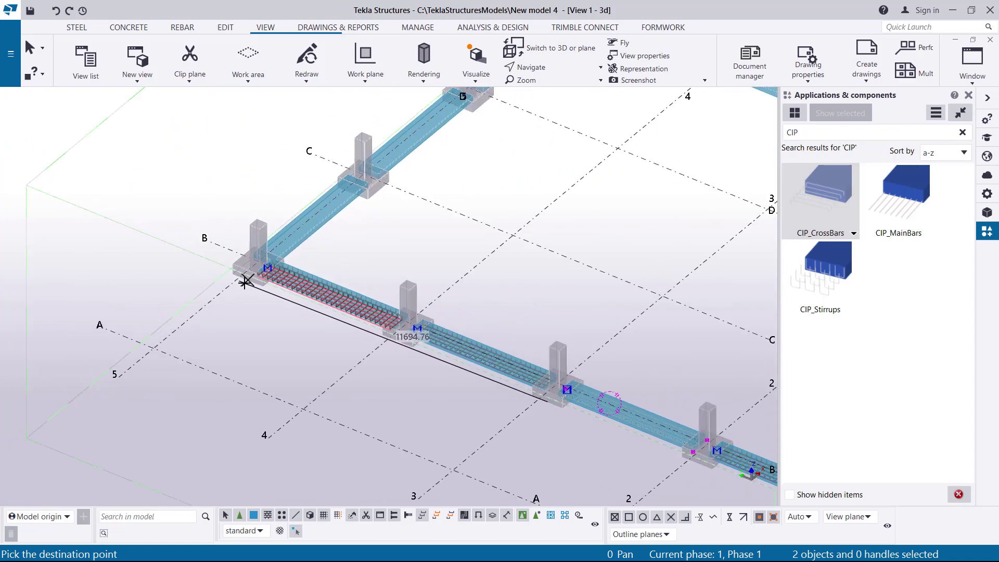
Step: Copy the bars into the grid E strip footings between lines 3–4, 2–3 and 1–2, using the pad footing bottom edge midpoints at E/4, E/3 and E/2
{"action": "scroll", "coordinate": [433, 150], "scroll_direction": "up", "scroll_amount": 6}
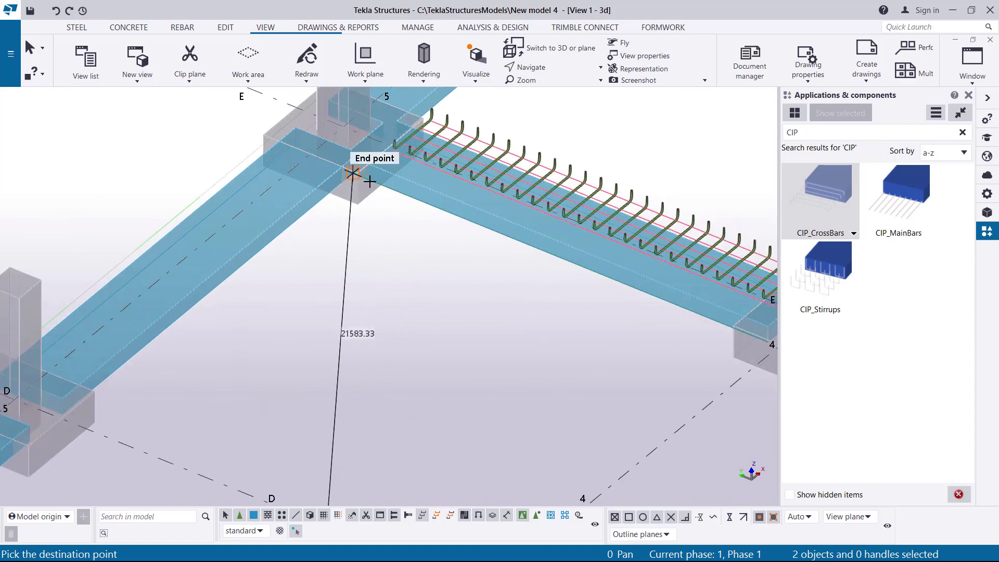
{"action": "scroll", "coordinate": [322, 193], "scroll_direction": "down", "scroll_amount": 6}
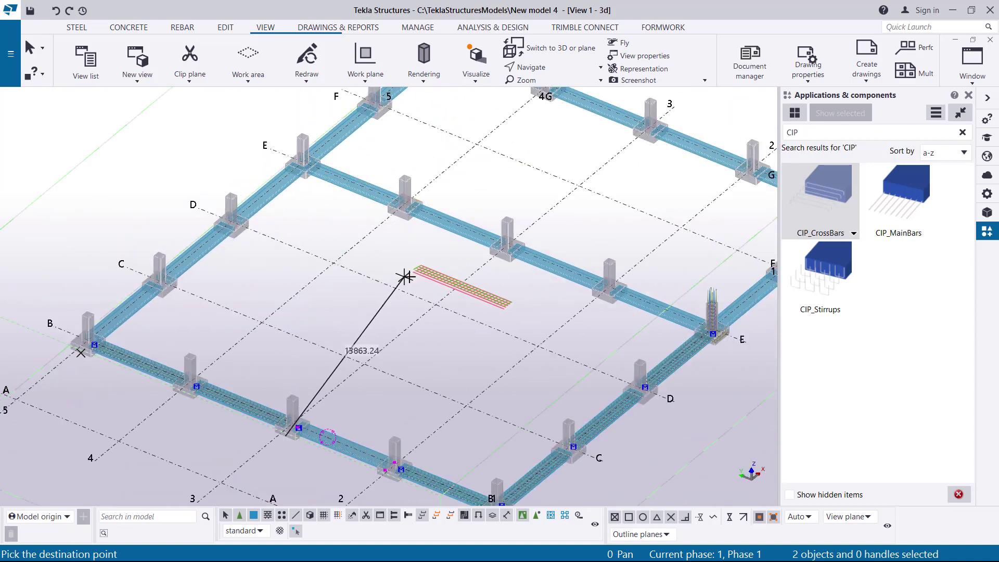
{"action": "scroll", "coordinate": [420, 252], "scroll_direction": "up", "scroll_amount": 6}
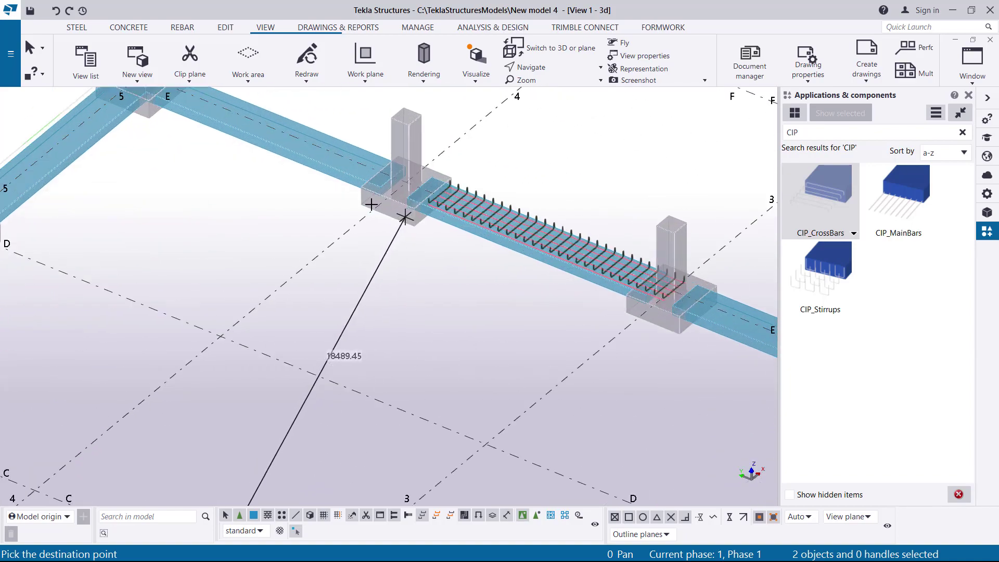
{"action": "scroll", "coordinate": [476, 309], "scroll_direction": "up", "scroll_amount": 3}
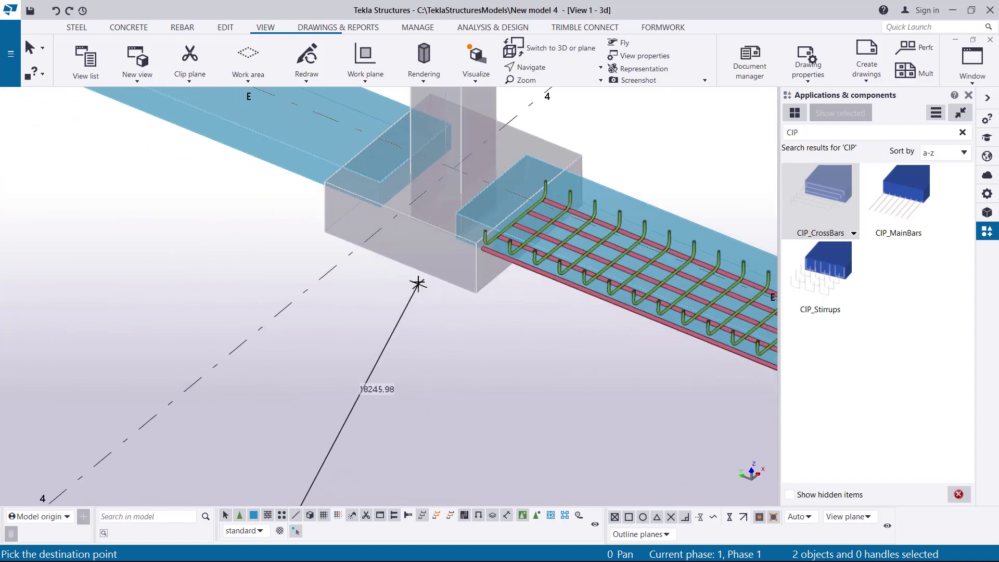
{"action": "scroll", "coordinate": [210, 229], "scroll_direction": "down", "scroll_amount": 5}
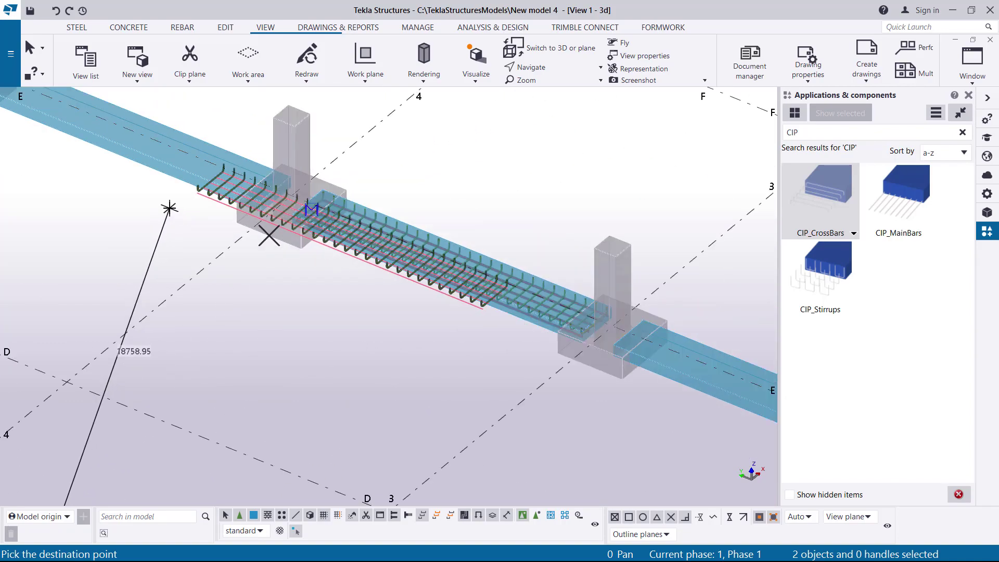
{"action": "scroll", "coordinate": [474, 340], "scroll_direction": "up", "scroll_amount": 5}
{"action": "scroll", "coordinate": [411, 302], "scroll_direction": "up", "scroll_amount": 2}
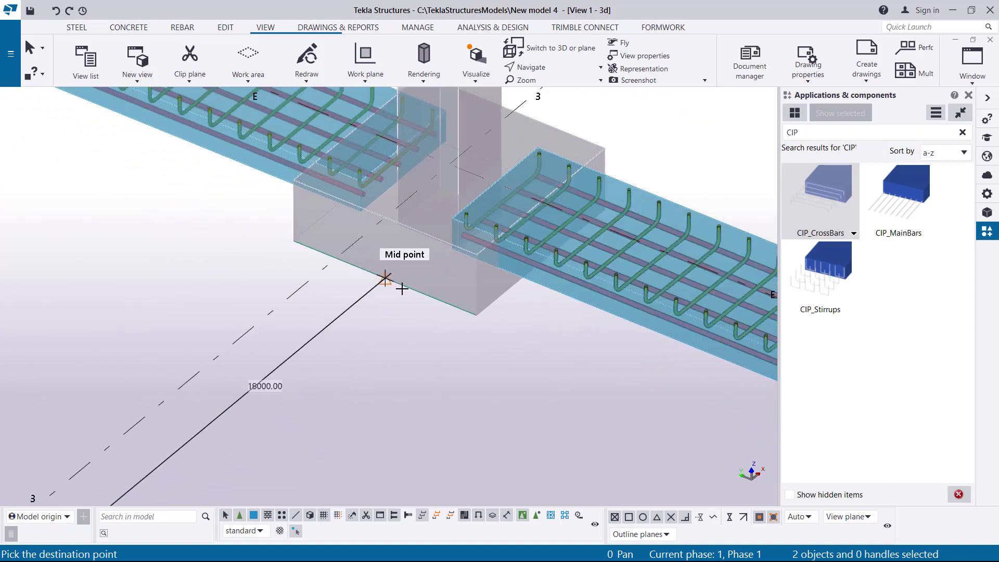
{"action": "scroll", "coordinate": [303, 236], "scroll_direction": "down", "scroll_amount": 4}
{"action": "scroll", "coordinate": [469, 291], "scroll_direction": "up", "scroll_amount": 5}
{"action": "scroll", "coordinate": [442, 297], "scroll_direction": "down", "scroll_amount": 8}
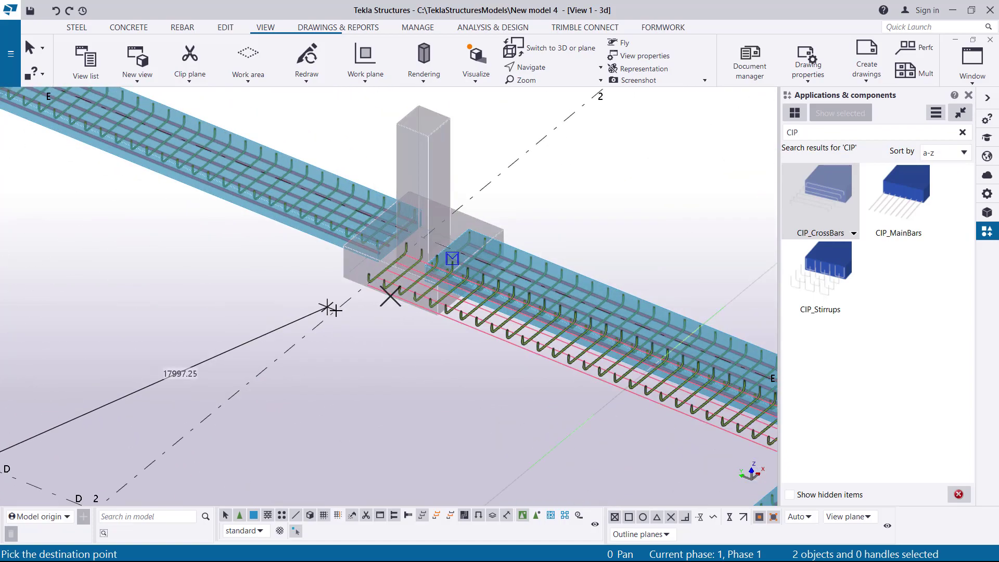
Step: Copy the bars into the grid G footings between lines 3–4, 2–3 and 1–2 using the pad footing midpoints at lines 4, 3 and 2, and end copying
{"action": "scroll", "coordinate": [341, 166], "scroll_direction": "up", "scroll_amount": 6}
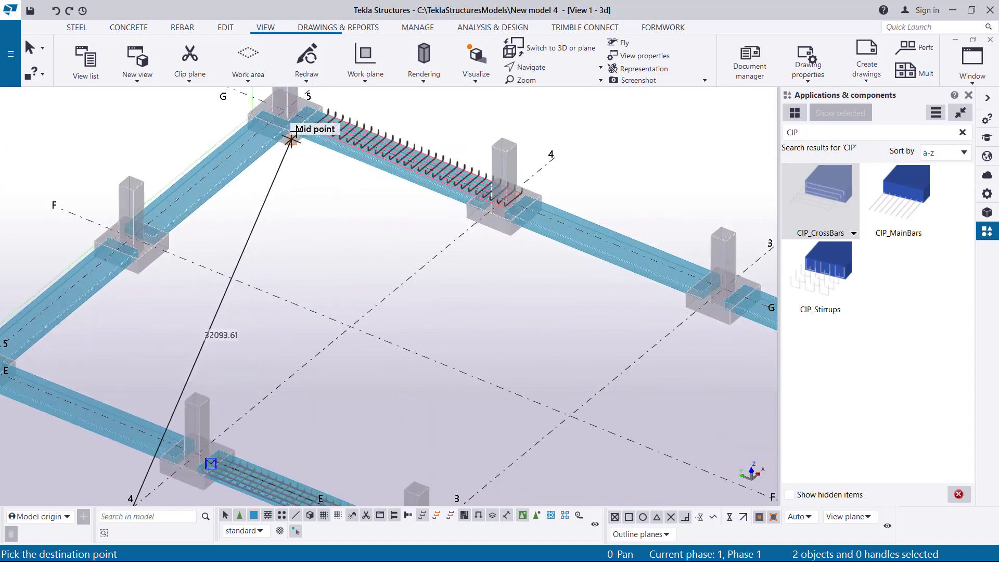
{"action": "scroll", "coordinate": [468, 247], "scroll_direction": "up", "scroll_amount": 2}
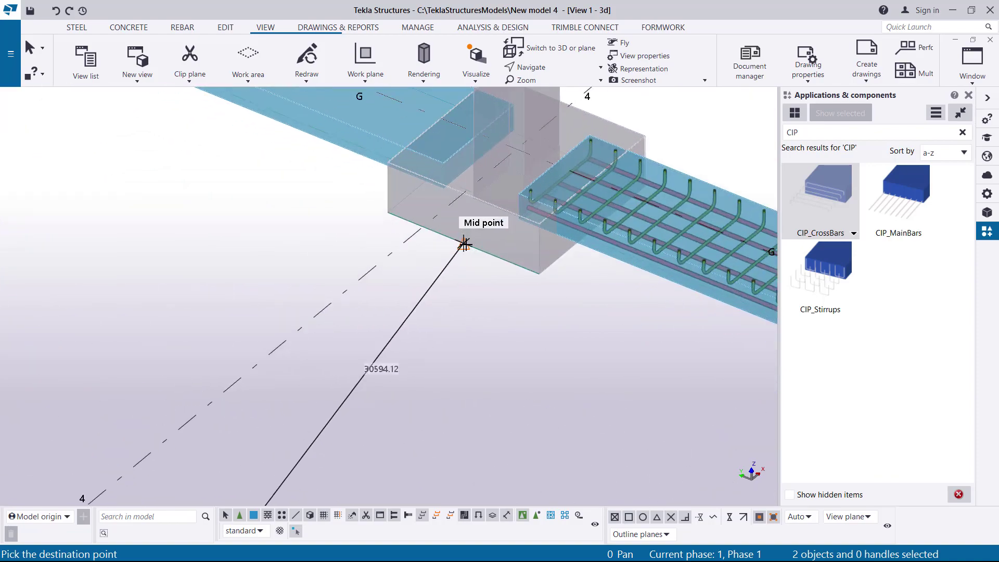
{"action": "scroll", "coordinate": [307, 204], "scroll_direction": "down", "scroll_amount": 4}
{"action": "scroll", "coordinate": [647, 328], "scroll_direction": "up", "scroll_amount": 3}
{"action": "scroll", "coordinate": [171, 224], "scroll_direction": "down", "scroll_amount": 2}
{"action": "scroll", "coordinate": [520, 307], "scroll_direction": "up", "scroll_amount": 3}
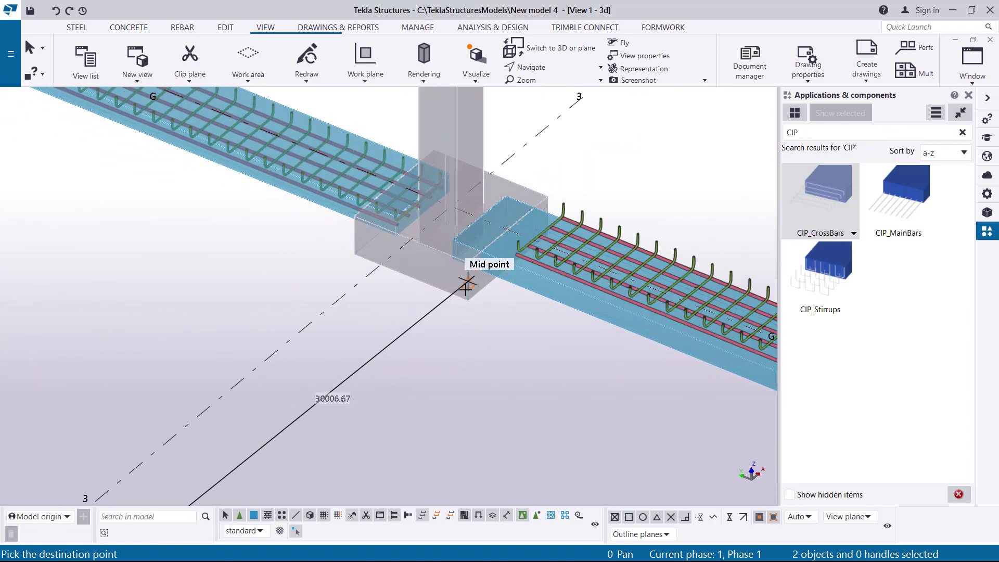
{"action": "scroll", "coordinate": [318, 229], "scroll_direction": "down", "scroll_amount": 5}
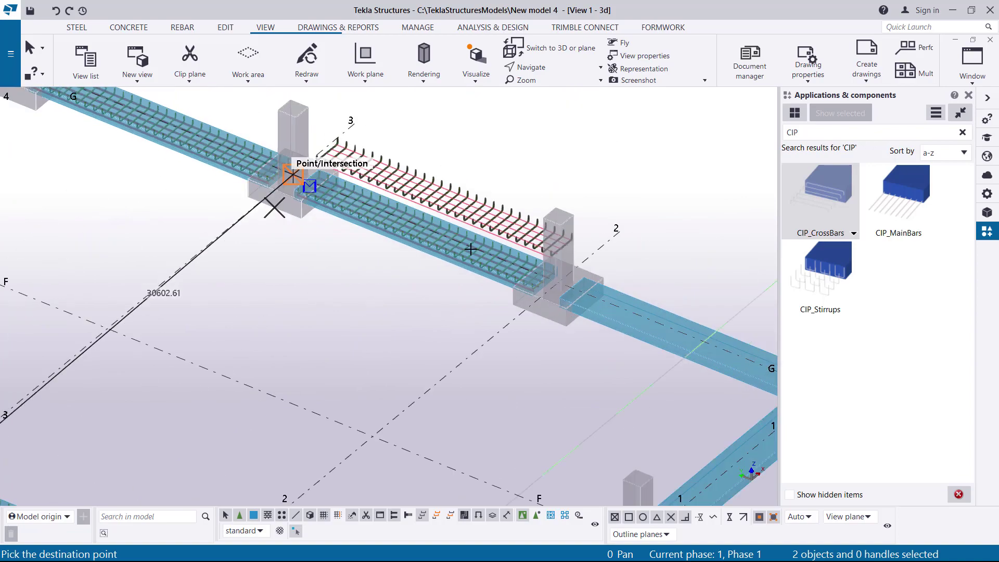
{"action": "scroll", "coordinate": [522, 309], "scroll_direction": "up", "scroll_amount": 5}
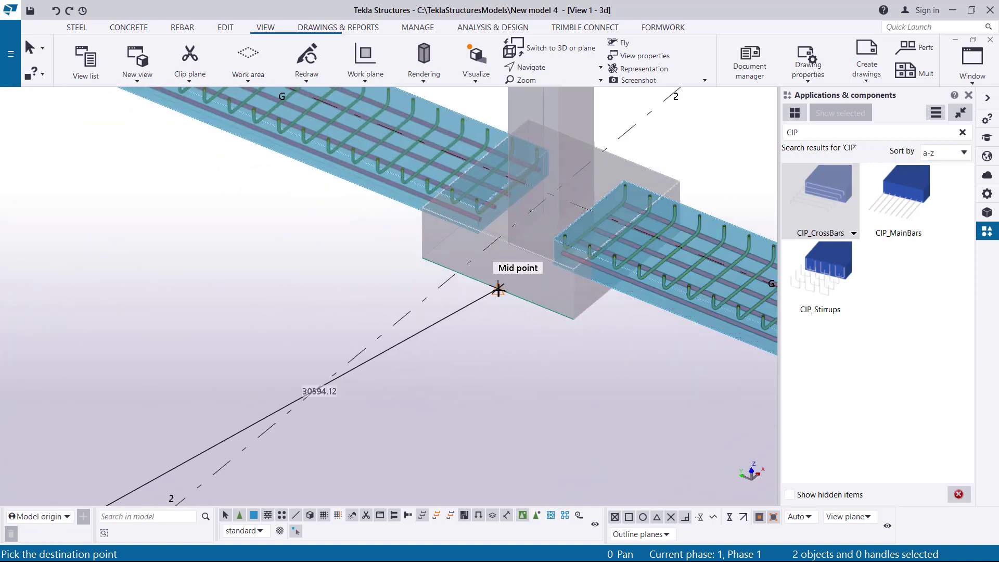
{"action": "scroll", "coordinate": [498, 289], "scroll_direction": "down", "scroll_amount": 8}
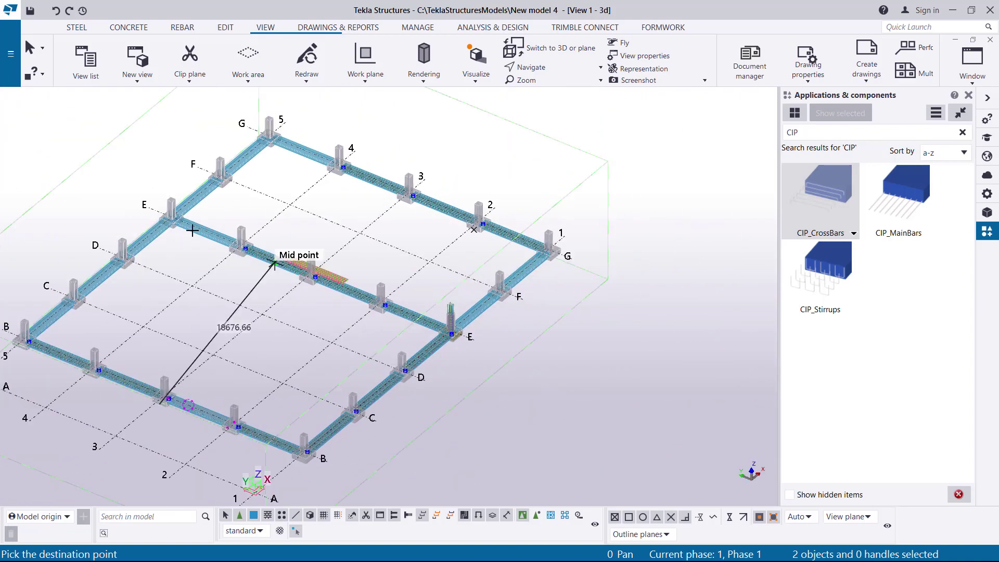
{"action": "scroll", "coordinate": [145, 212], "scroll_direction": "up", "scroll_amount": 4}
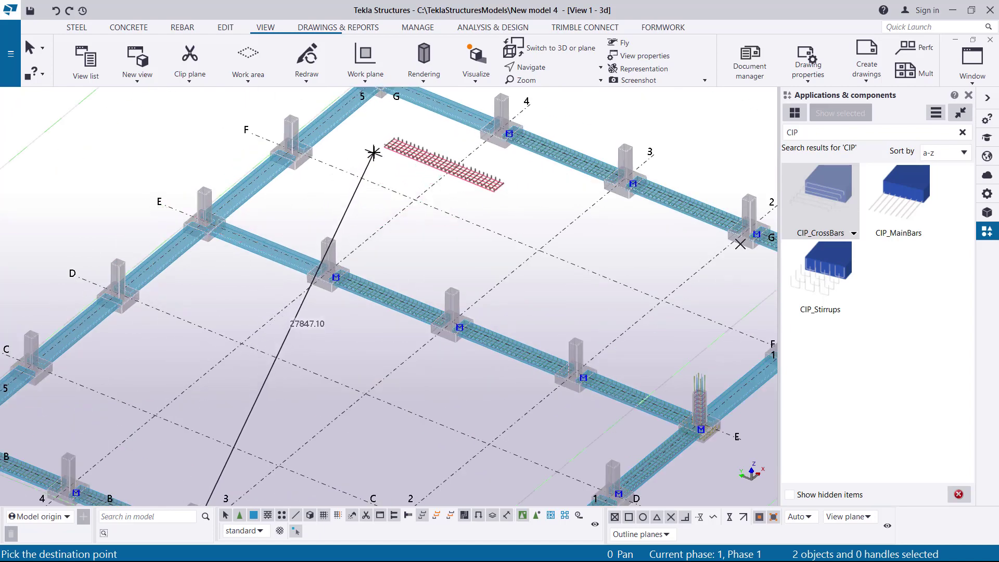
{"action": "right_click", "coordinate": [376, 151]}
{"action": "left_click", "coordinate": [401, 158]}
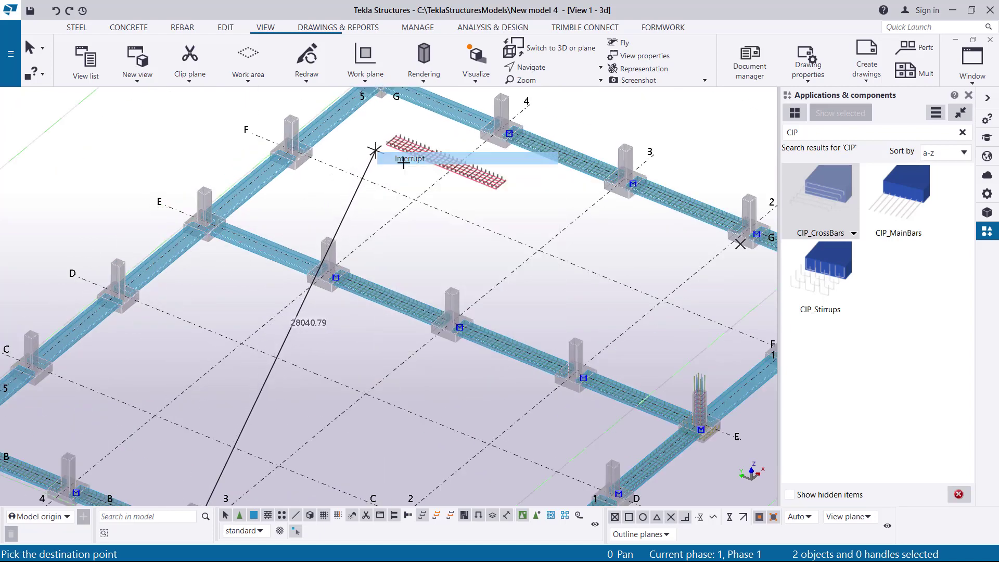
Step: Start copying the main and cross bars of the line 1 footing between B and C, with the column's top edge midpoint at C/1 as origin
{"action": "scroll", "coordinate": [479, 185], "scroll_direction": "down", "scroll_amount": 3}
{"action": "scroll", "coordinate": [521, 380], "scroll_direction": "up", "scroll_amount": 10}
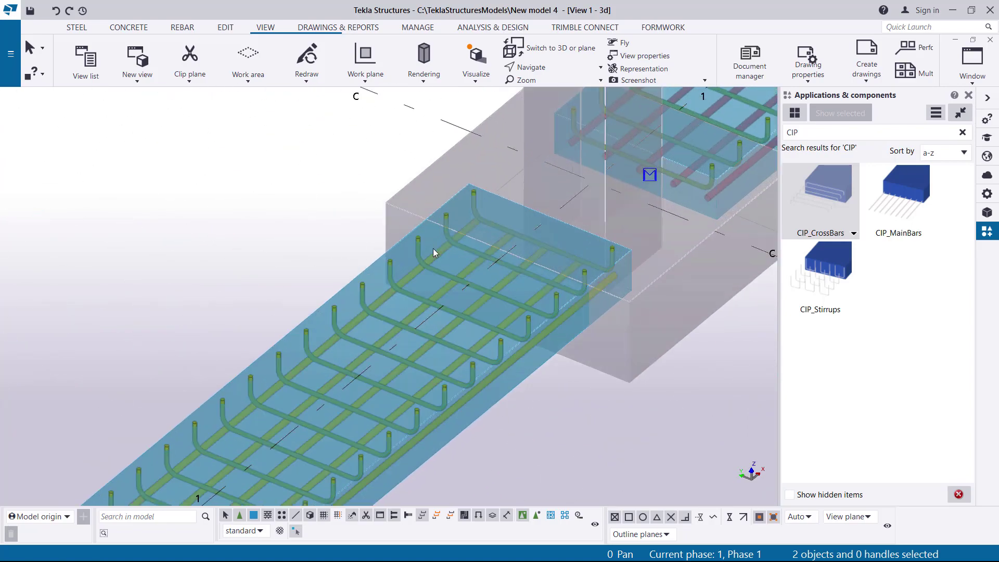
{"action": "scroll", "coordinate": [433, 248], "scroll_direction": "up", "scroll_amount": 5}
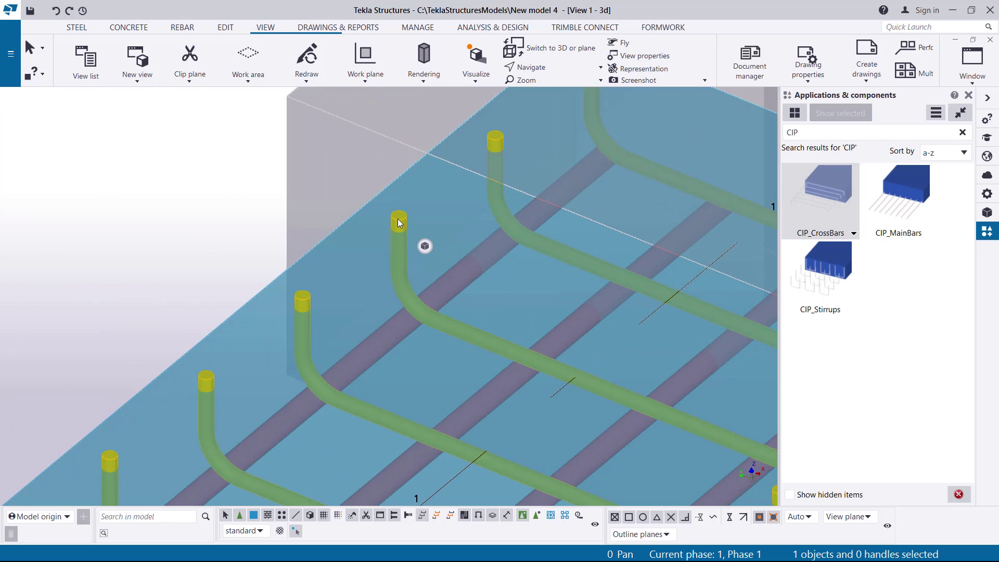
{"action": "left_click", "coordinate": [398, 218]}
{"action": "left_click", "coordinate": [475, 269]}
{"action": "scroll", "coordinate": [500, 194], "scroll_direction": "down", "scroll_amount": 9}
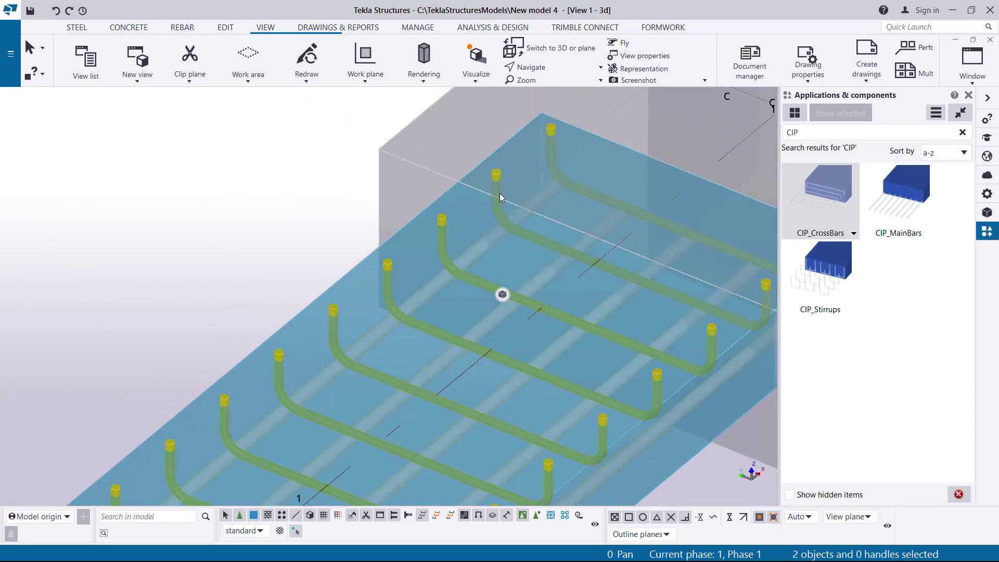
{"action": "right_click", "coordinate": [586, 311]}
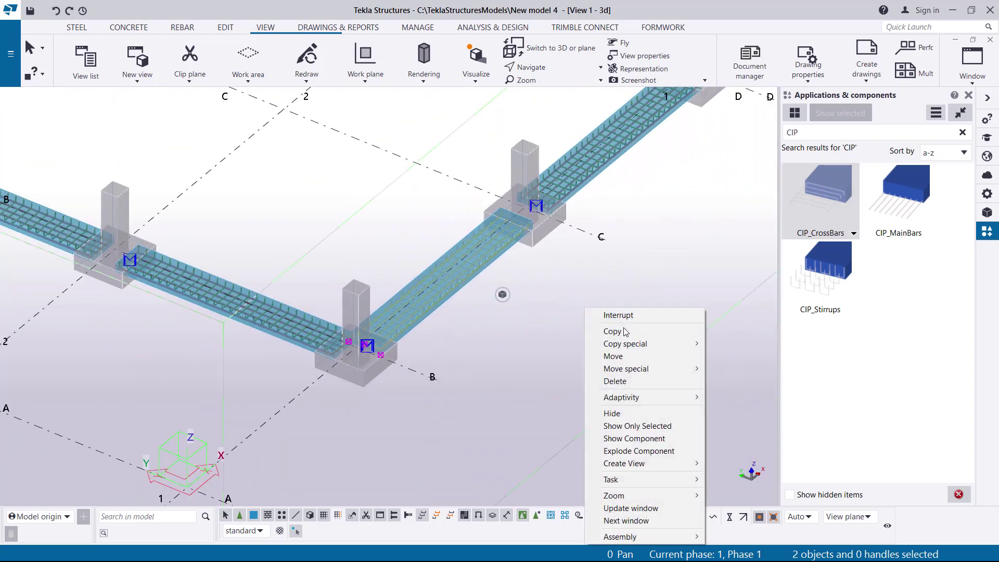
{"action": "left_click", "coordinate": [622, 333]}
{"action": "scroll", "coordinate": [395, 352], "scroll_direction": "up", "scroll_amount": 10}
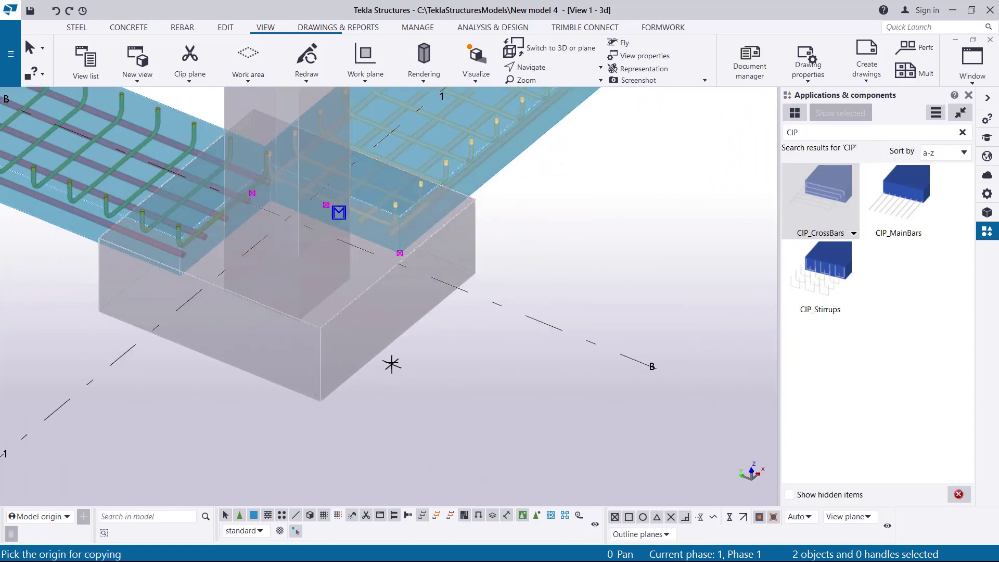
{"action": "scroll", "coordinate": [333, 385], "scroll_direction": "down", "scroll_amount": 8}
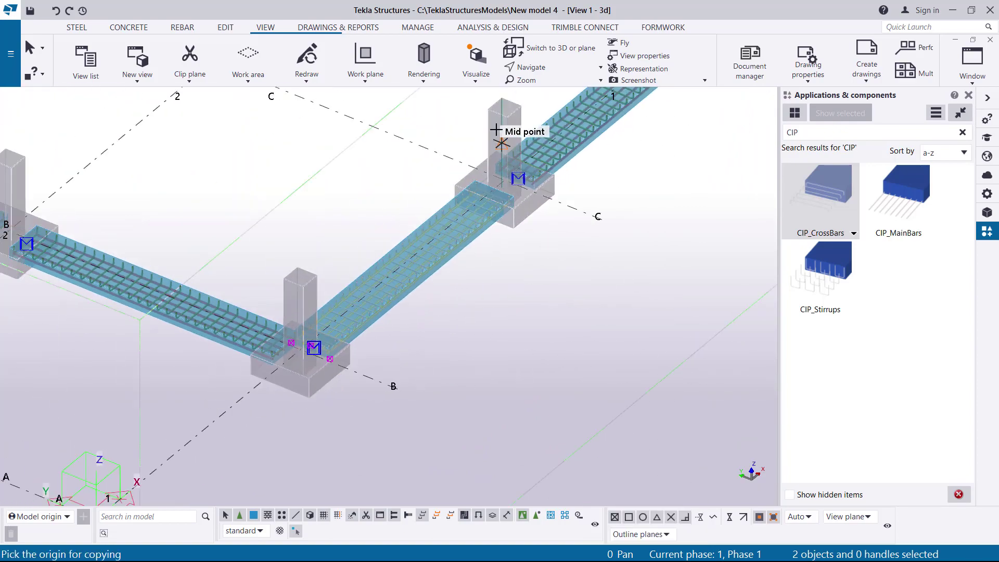
{"action": "scroll", "coordinate": [512, 125], "scroll_direction": "up", "scroll_amount": 5}
{"action": "scroll", "coordinate": [469, 161], "scroll_direction": "up", "scroll_amount": 6}
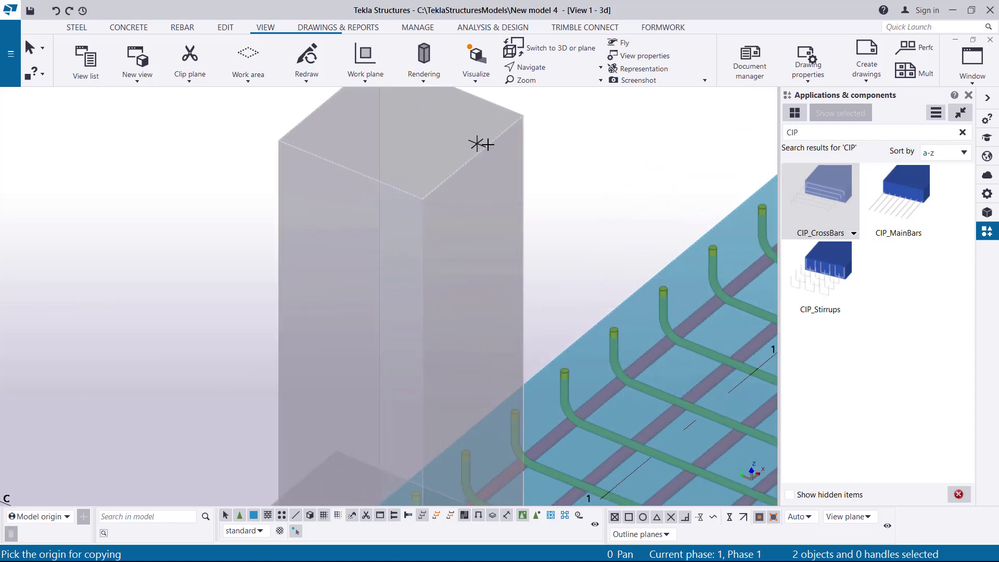
{"action": "scroll", "coordinate": [488, 293], "scroll_direction": "down", "scroll_amount": 10}
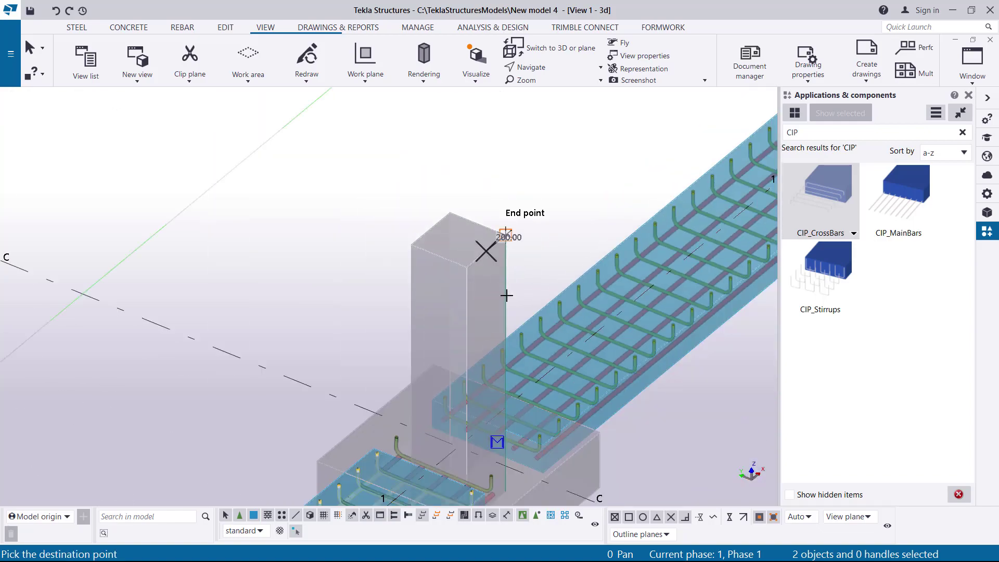
Step: Copy the bars into the line 5 footings between D–E, C–D and B–C, using the column top edge midpoints at E/5, D/5 and C/5
{"action": "scroll", "coordinate": [356, 144], "scroll_direction": "up", "scroll_amount": 8}
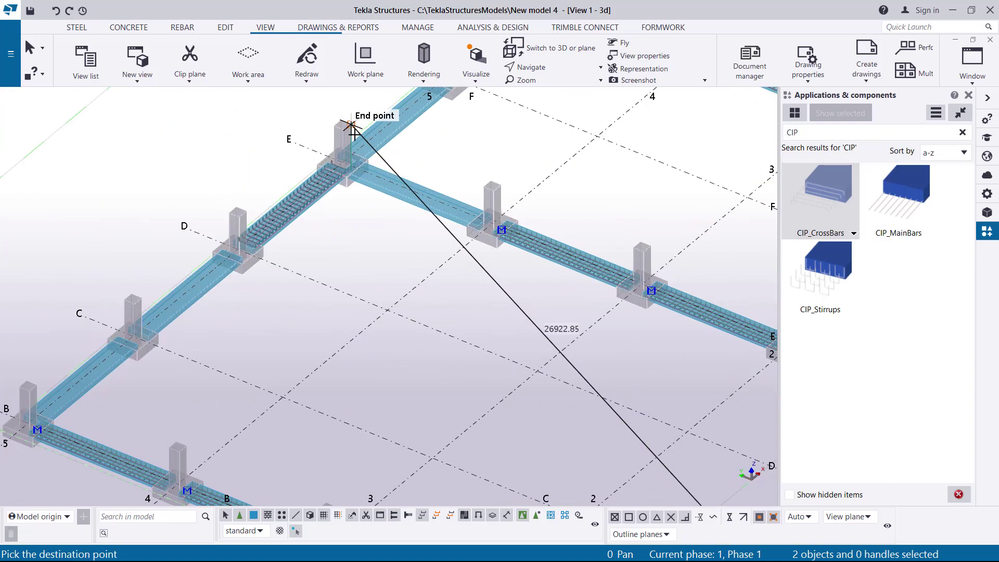
{"action": "scroll", "coordinate": [338, 117], "scroll_direction": "up", "scroll_amount": 4}
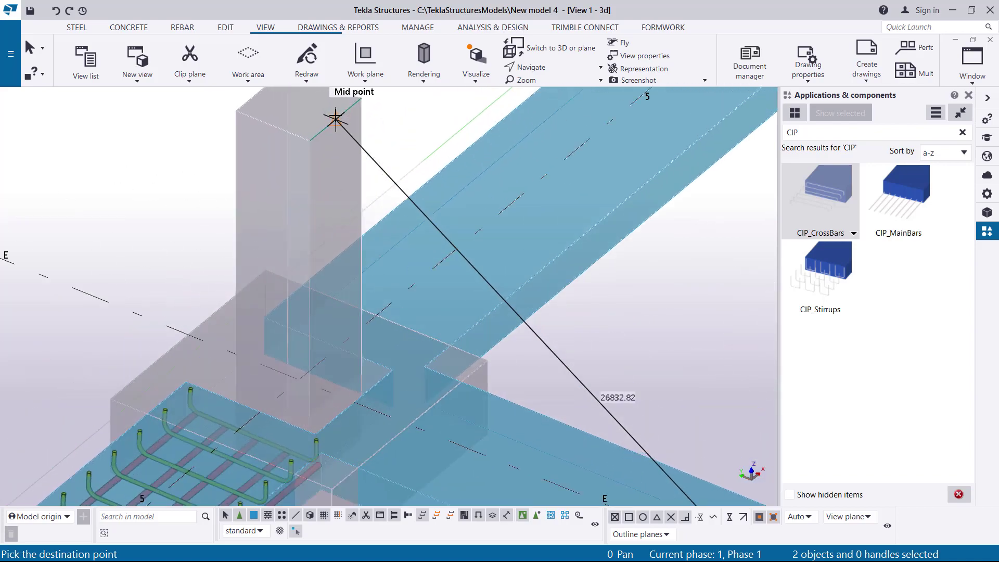
{"action": "scroll", "coordinate": [336, 120], "scroll_direction": "down", "scroll_amount": 8}
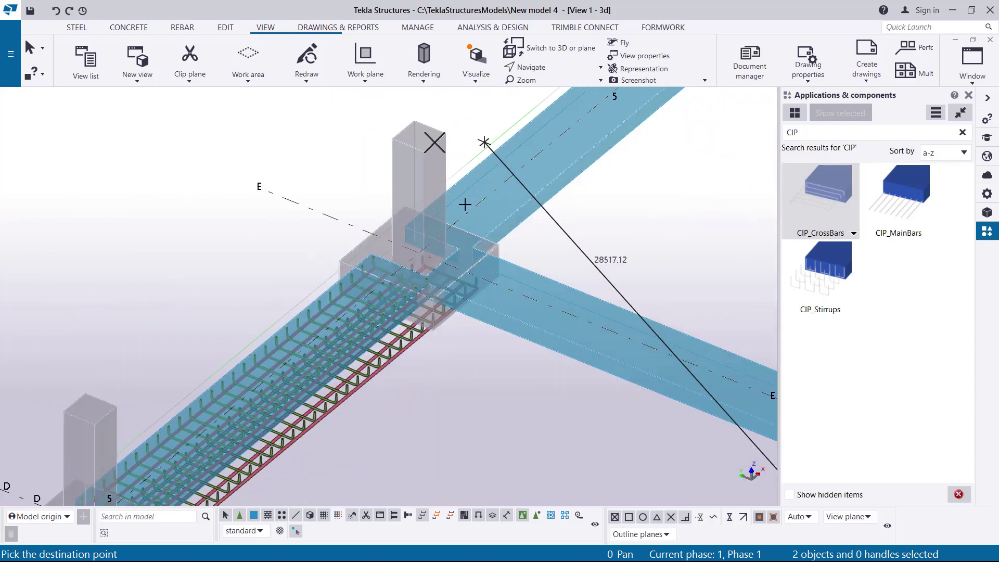
{"action": "scroll", "coordinate": [257, 324], "scroll_direction": "up", "scroll_amount": 4}
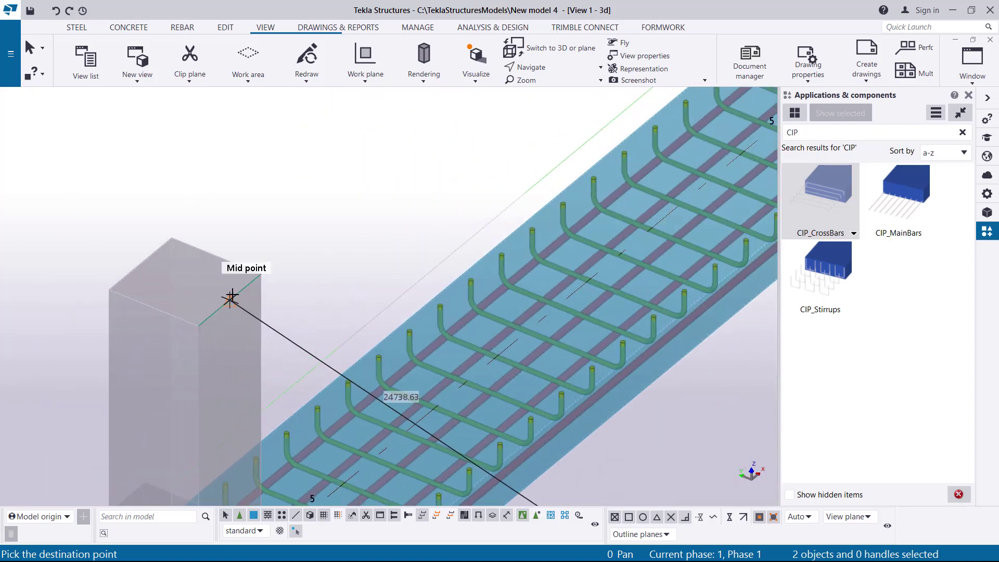
{"action": "scroll", "coordinate": [420, 172], "scroll_direction": "down", "scroll_amount": 6}
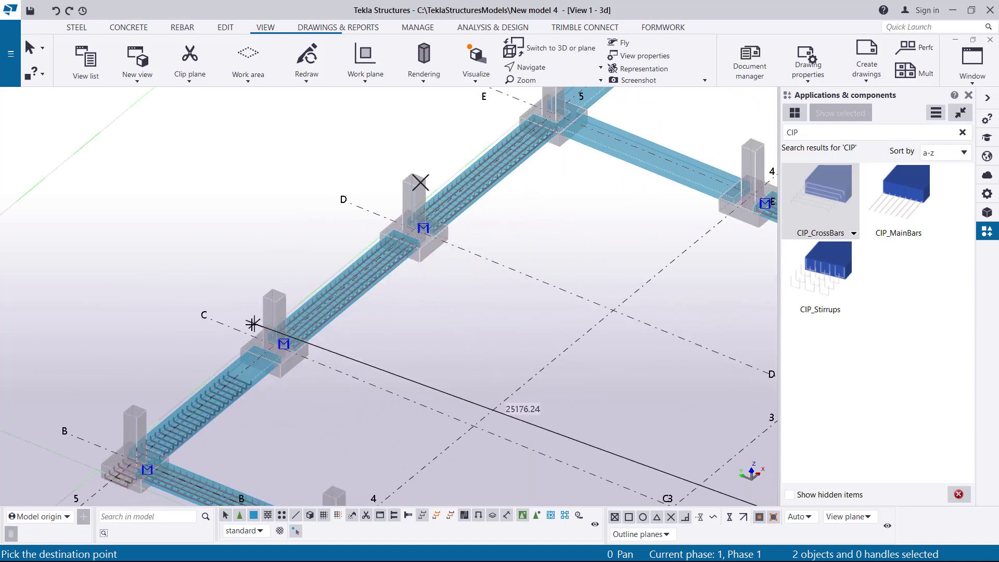
{"action": "scroll", "coordinate": [307, 277], "scroll_direction": "up", "scroll_amount": 3}
{"action": "scroll", "coordinate": [307, 277], "scroll_direction": "up", "scroll_amount": 5}
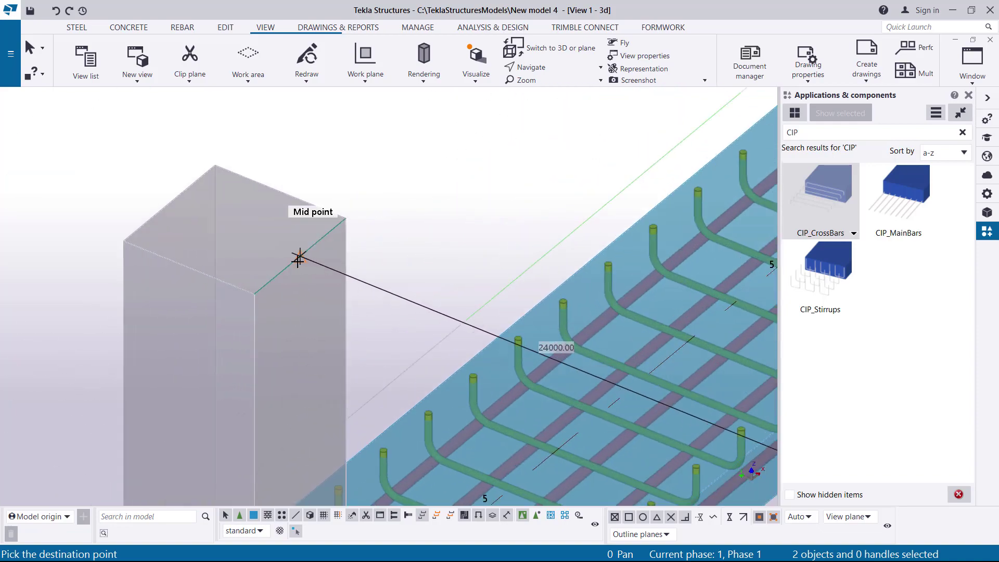
Step: Copy the bars into the line 5 footings between E–F and F–G using the column top midpoints at F/5 and G/5, and end copying
{"action": "scroll", "coordinate": [262, 319], "scroll_direction": "down", "scroll_amount": 6}
{"action": "scroll", "coordinate": [499, 183], "scroll_direction": "up", "scroll_amount": 3}
{"action": "scroll", "coordinate": [499, 183], "scroll_direction": "up", "scroll_amount": 5}
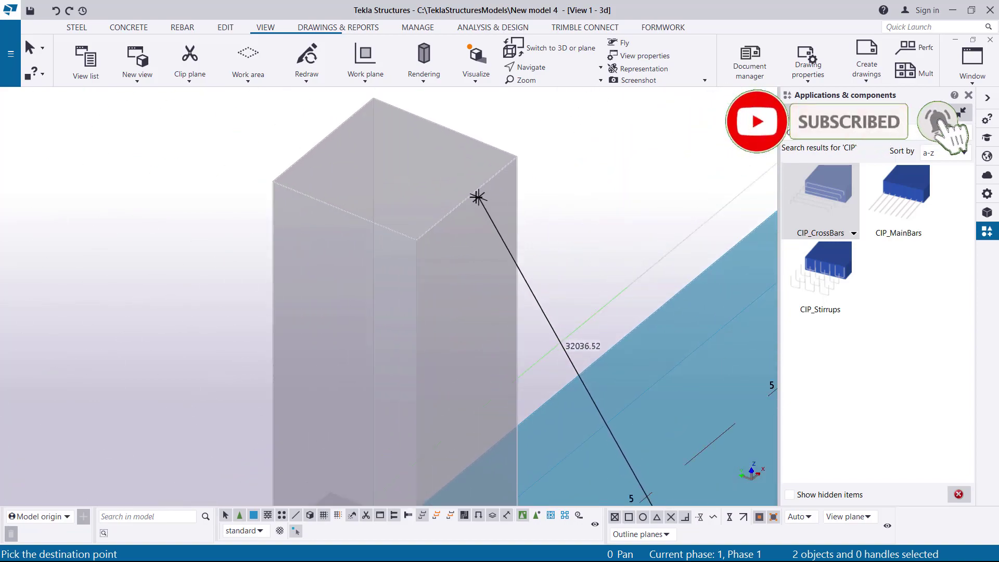
{"action": "scroll", "coordinate": [468, 199], "scroll_direction": "down", "scroll_amount": 5}
{"action": "scroll", "coordinate": [607, 167], "scroll_direction": "up", "scroll_amount": 5}
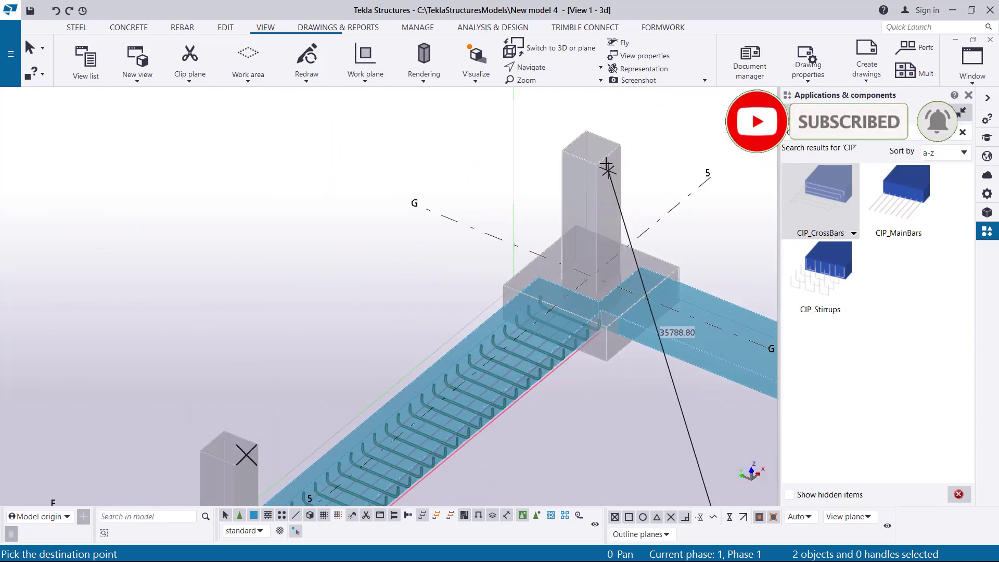
{"action": "scroll", "coordinate": [552, 183], "scroll_direction": "down", "scroll_amount": 6}
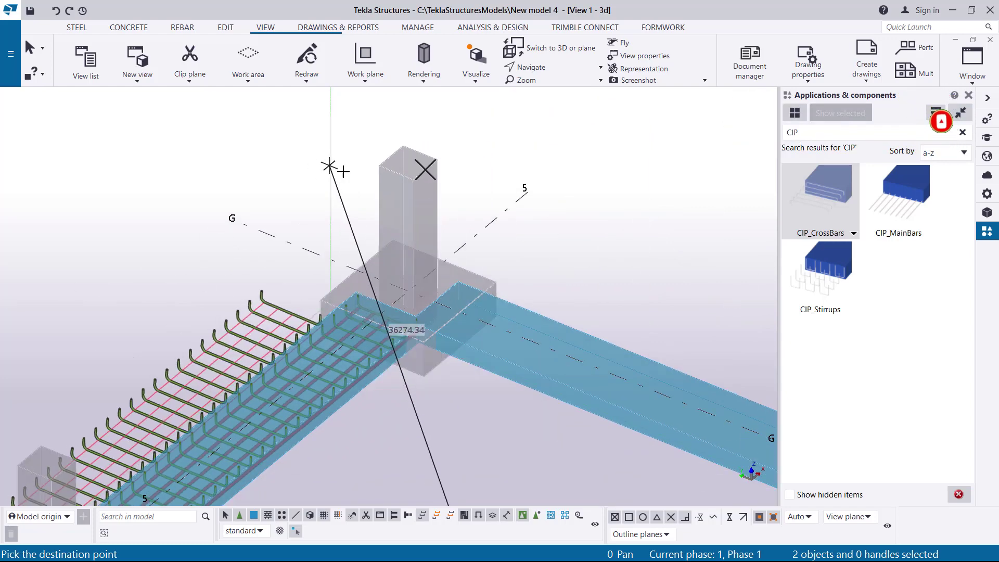
{"action": "right_click", "coordinate": [479, 162]}
{"action": "left_click", "coordinate": [520, 166]}
Step: Start copying the cross bars of the grid G footing between lines 3 and 4, with the column's top edge midpoint at G/4 as origin
{"action": "scroll", "coordinate": [613, 301], "scroll_direction": "up", "scroll_amount": 10}
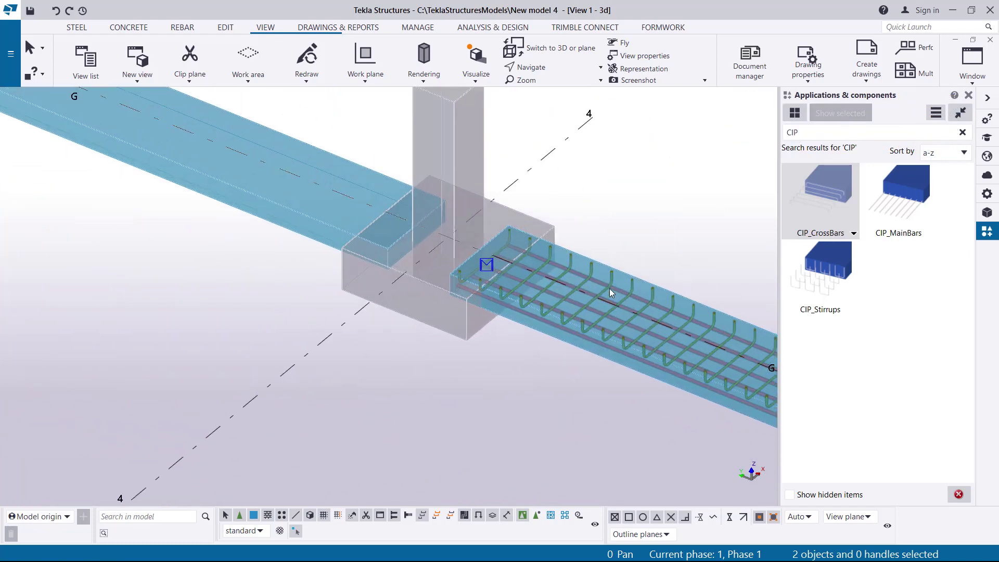
{"action": "scroll", "coordinate": [583, 261], "scroll_direction": "up", "scroll_amount": 3}
{"action": "left_click", "coordinate": [575, 230]}
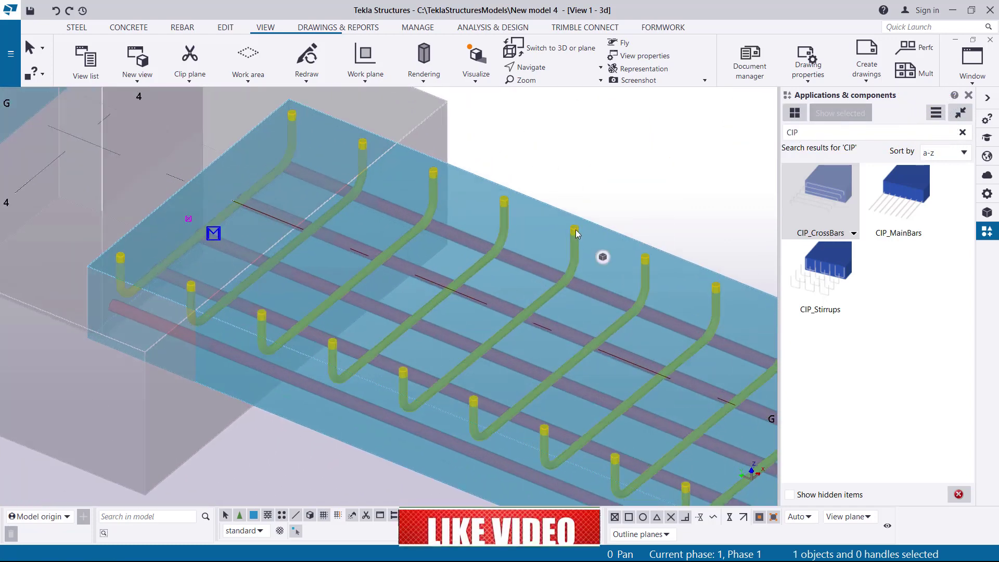
{"action": "left_click", "coordinate": [535, 270], "text": "ctrl"}
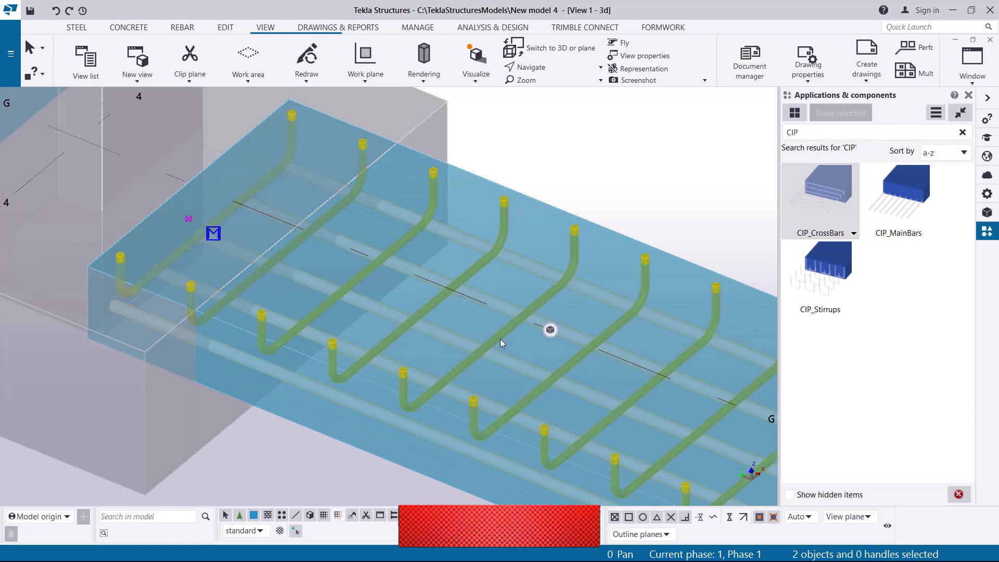
{"action": "left_click", "coordinate": [459, 338]}
{"action": "right_click", "coordinate": [619, 152]}
{"action": "left_click", "coordinate": [648, 202]}
{"action": "scroll", "coordinate": [451, 308], "scroll_direction": "down", "scroll_amount": 5}
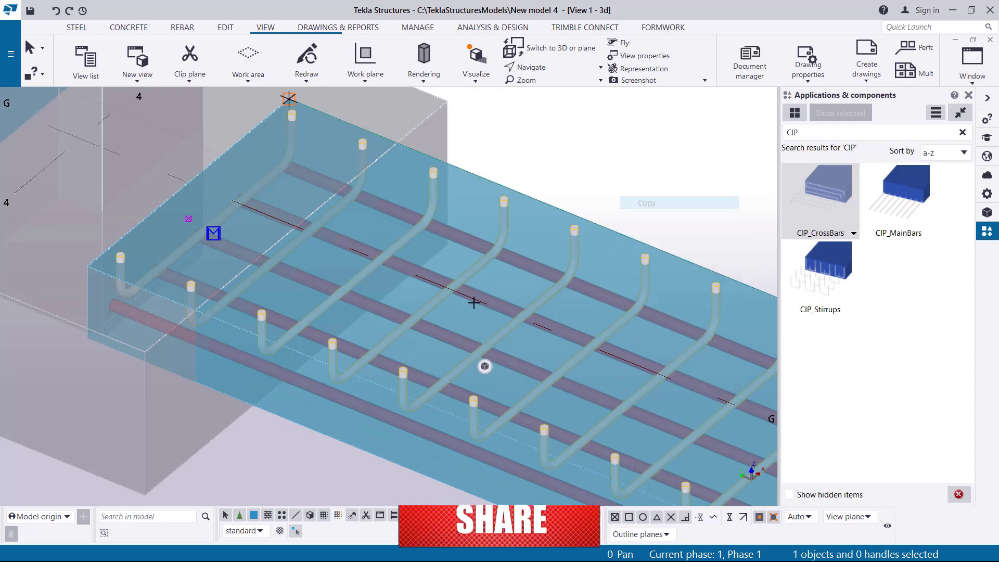
{"action": "scroll", "coordinate": [396, 190], "scroll_direction": "up", "scroll_amount": 4}
{"action": "scroll", "coordinate": [395, 189], "scroll_direction": "up", "scroll_amount": 3}
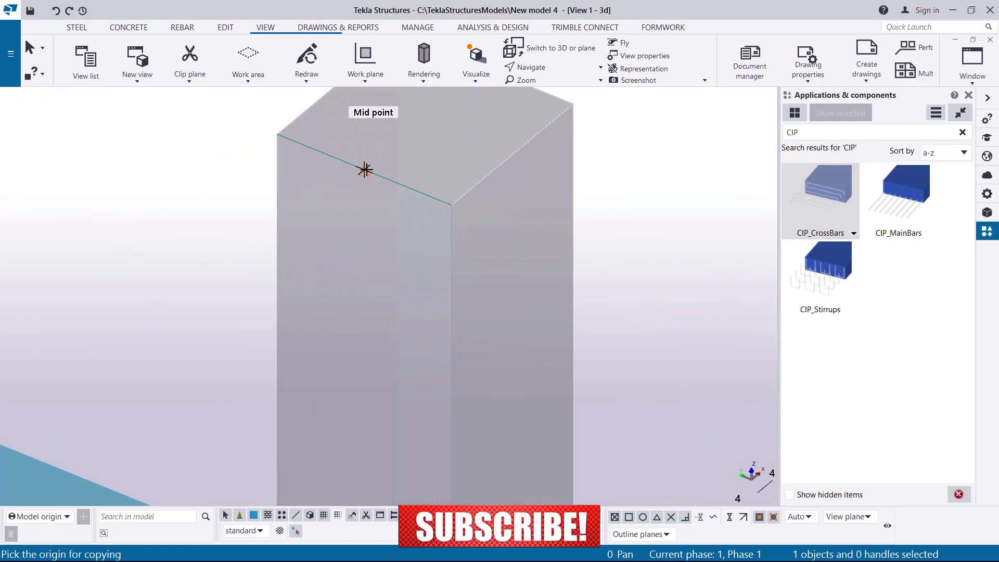
{"action": "left_click", "coordinate": [368, 181]}
Step: Copy the cross bars into the grid G footing between lines 4 and 5 using the column top edge midpoint at G/5, and end copying
{"action": "scroll", "coordinate": [367, 181], "scroll_direction": "down", "scroll_amount": 5}
{"action": "scroll", "coordinate": [214, 182], "scroll_direction": "up", "scroll_amount": 5}
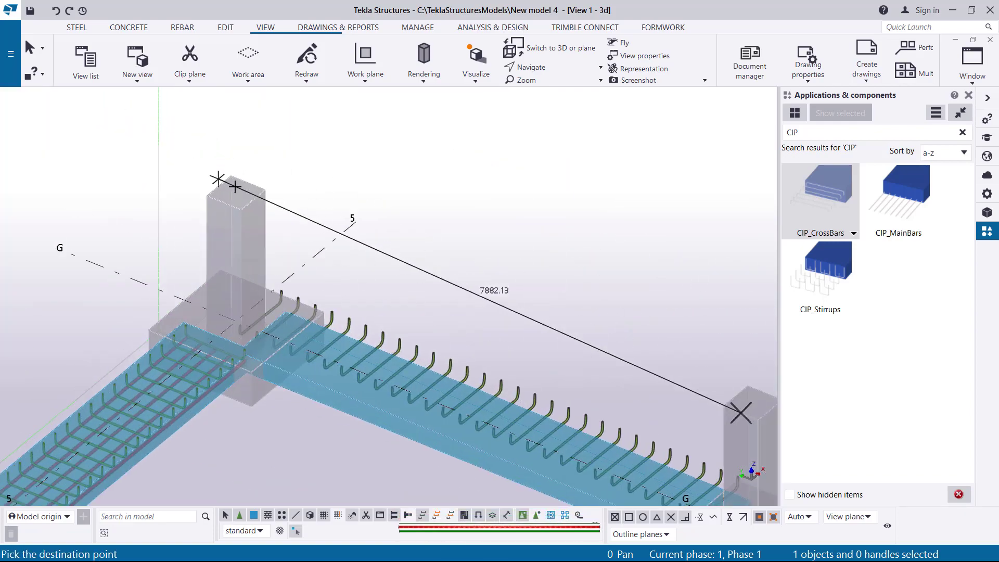
{"action": "scroll", "coordinate": [224, 204], "scroll_direction": "up", "scroll_amount": 2}
{"action": "right_click", "coordinate": [423, 167]}
{"action": "left_click", "coordinate": [461, 176]}
{"action": "scroll", "coordinate": [357, 171], "scroll_direction": "down", "scroll_amount": 8}
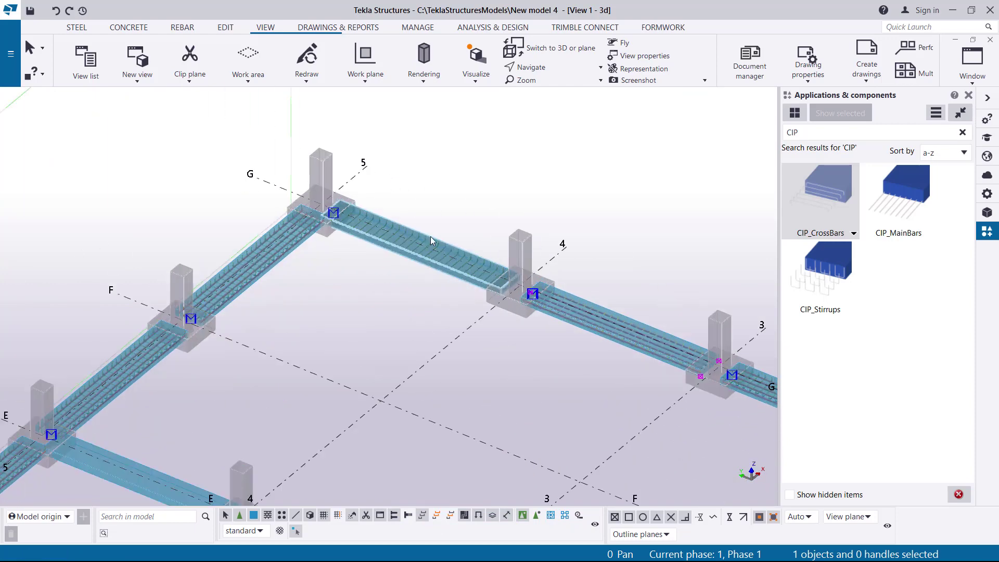
{"action": "scroll", "coordinate": [665, 342], "scroll_direction": "up", "scroll_amount": 8}
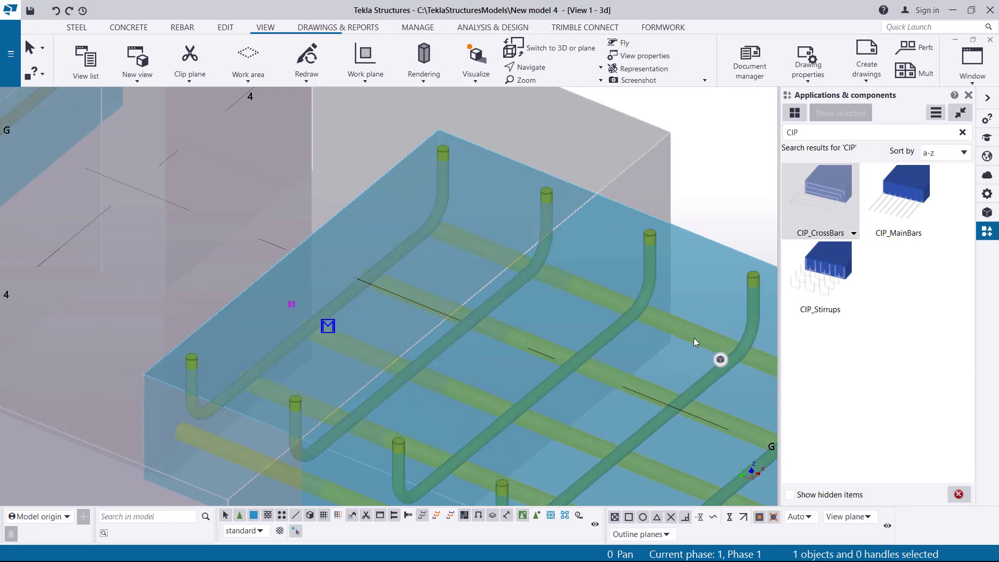
{"action": "scroll", "coordinate": [283, 213], "scroll_direction": "down", "scroll_amount": 5}
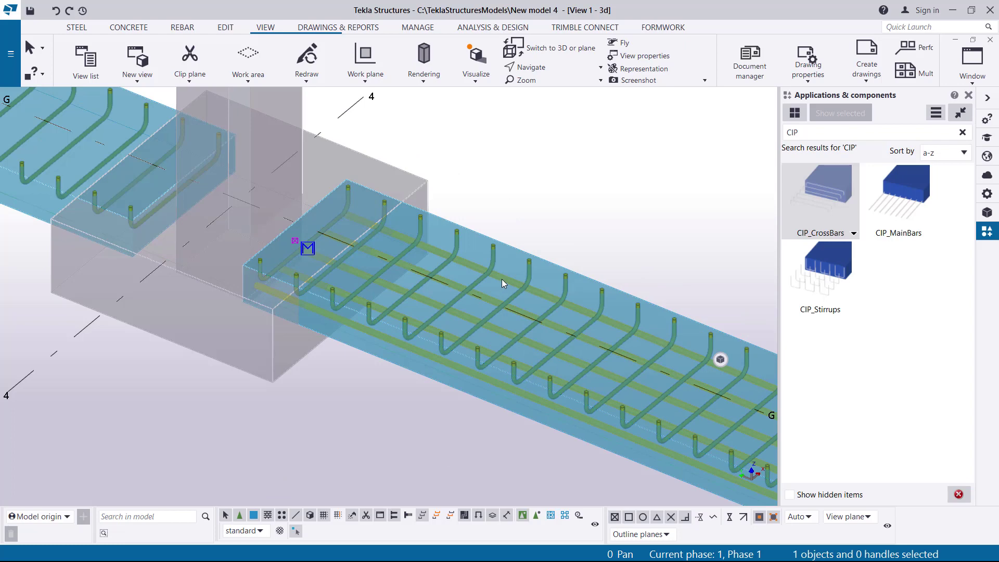
{"action": "left_click", "coordinate": [539, 232]}
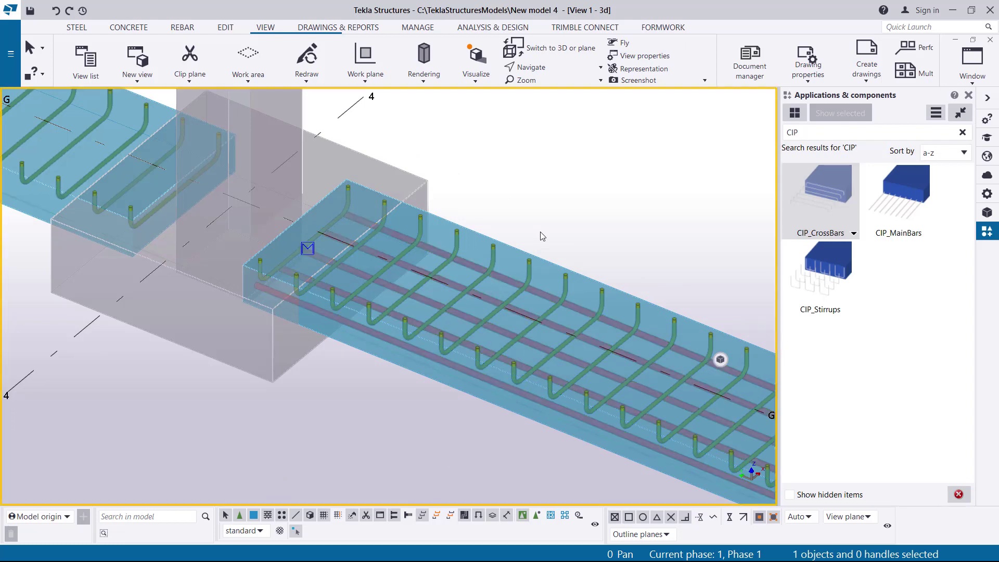
{"action": "left_click", "coordinate": [505, 283]}
{"action": "scroll", "coordinate": [499, 289], "scroll_direction": "up", "scroll_amount": 4}
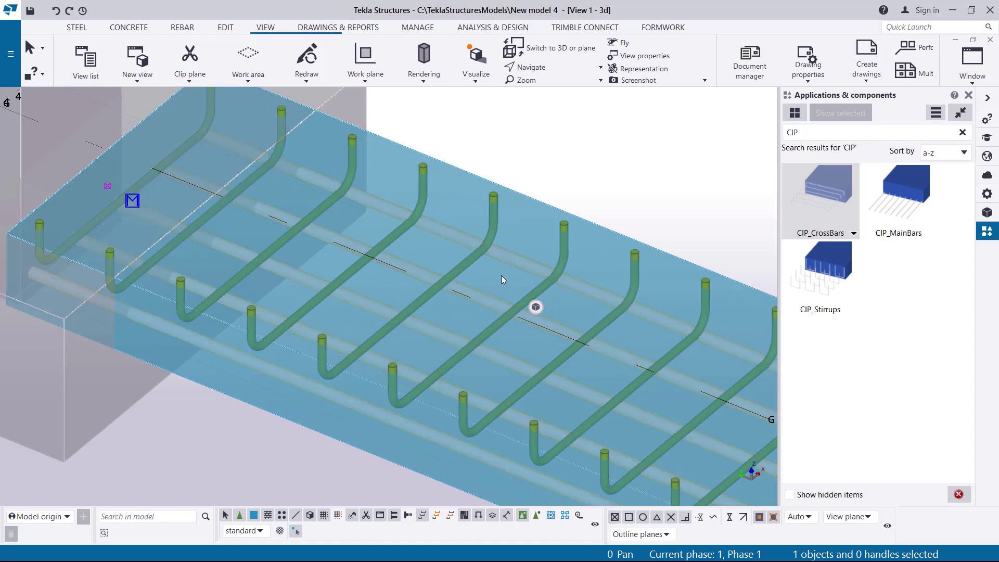
{"action": "left_click", "coordinate": [520, 255]}
Step: Start CIP main bars with the grid G footing between lines 4 and 5 as range part and its near lower corner at line 4 as first point
{"action": "scroll", "coordinate": [451, 289], "scroll_direction": "down", "scroll_amount": 8}
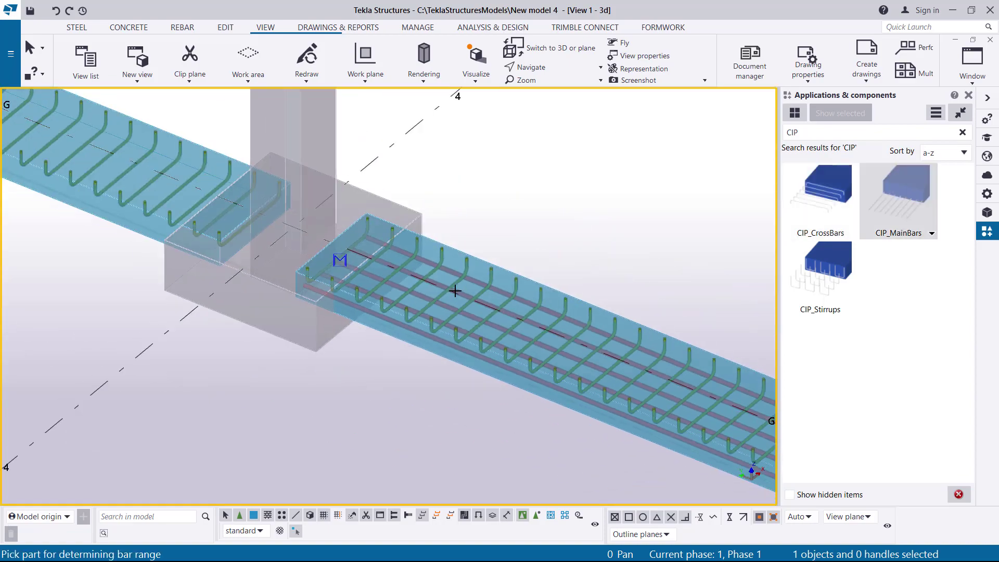
{"action": "scroll", "coordinate": [364, 277], "scroll_direction": "up", "scroll_amount": 7}
{"action": "scroll", "coordinate": [243, 265], "scroll_direction": "up", "scroll_amount": 1}
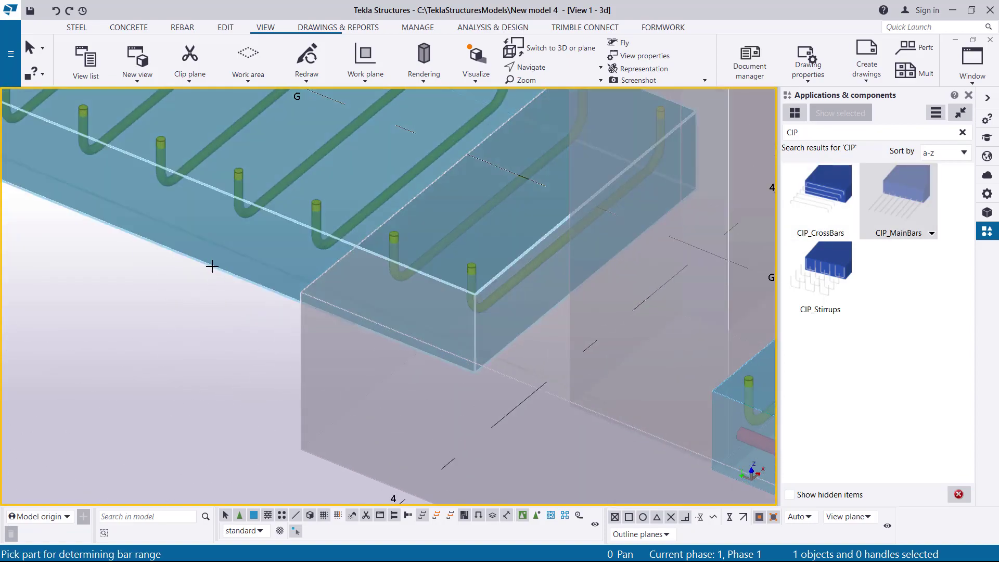
{"action": "left_click", "coordinate": [209, 269]}
{"action": "scroll", "coordinate": [334, 341], "scroll_direction": "up", "scroll_amount": 4}
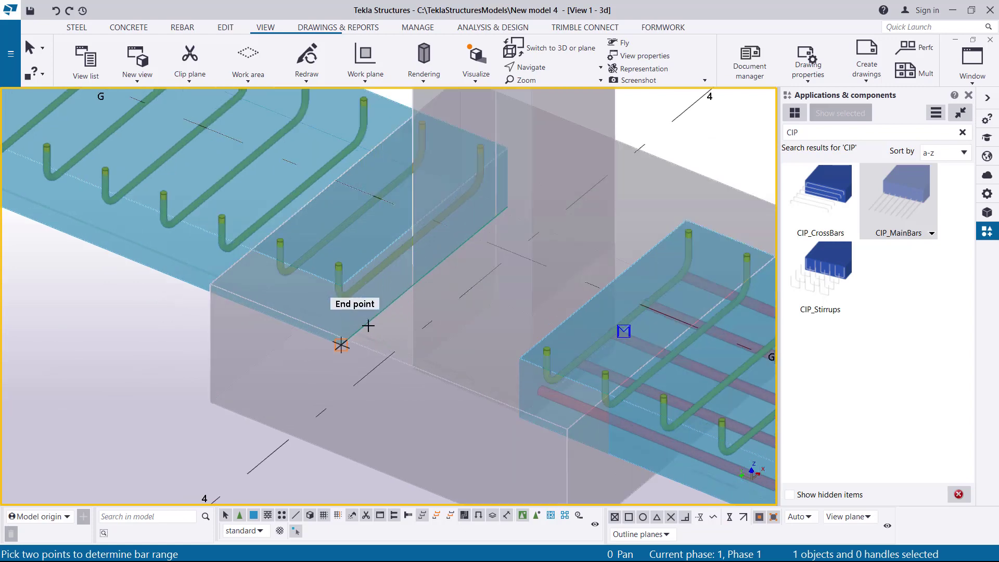
{"action": "left_click", "coordinate": [311, 354]}
Step: Pick the opposite lower corner as second range point, create the main bars in the grid G footing between lines 4 and 5, and end the command
{"action": "scroll", "coordinate": [317, 377], "scroll_direction": "down", "scroll_amount": 3}
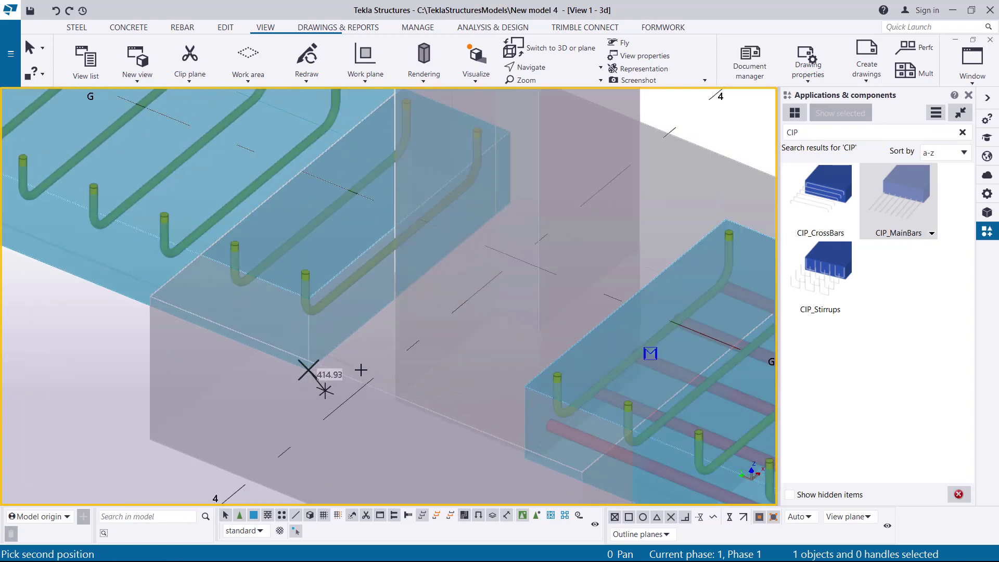
{"action": "scroll", "coordinate": [524, 205], "scroll_direction": "up", "scroll_amount": 4}
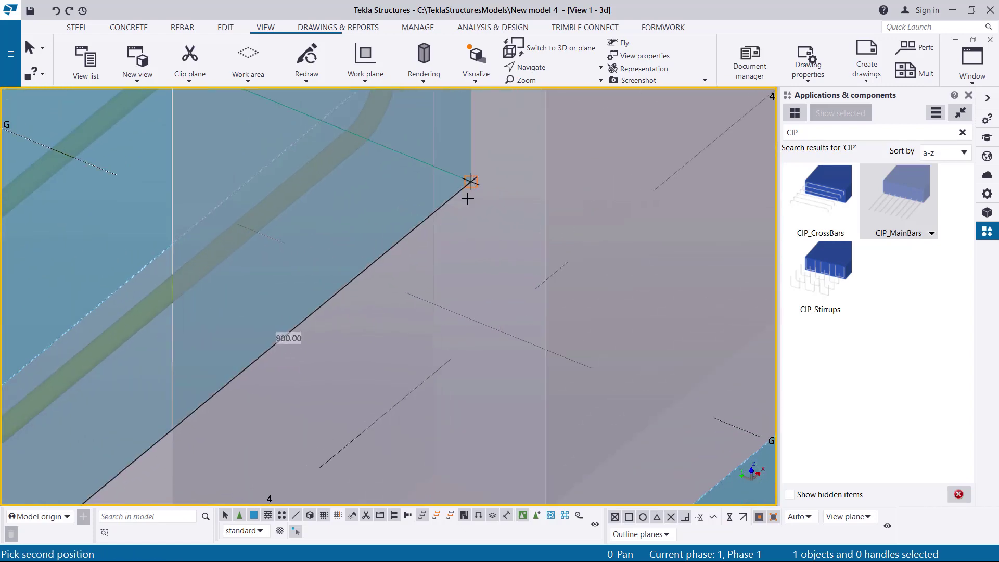
{"action": "left_click", "coordinate": [465, 203]}
{"action": "scroll", "coordinate": [524, 205], "scroll_direction": "down", "scroll_amount": 4}
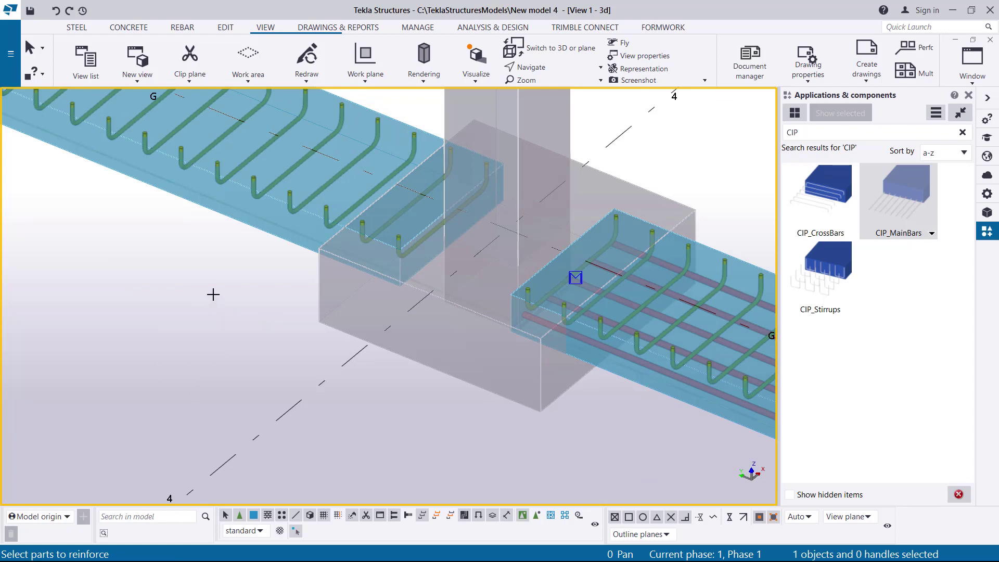
{"action": "left_click", "coordinate": [229, 294]}
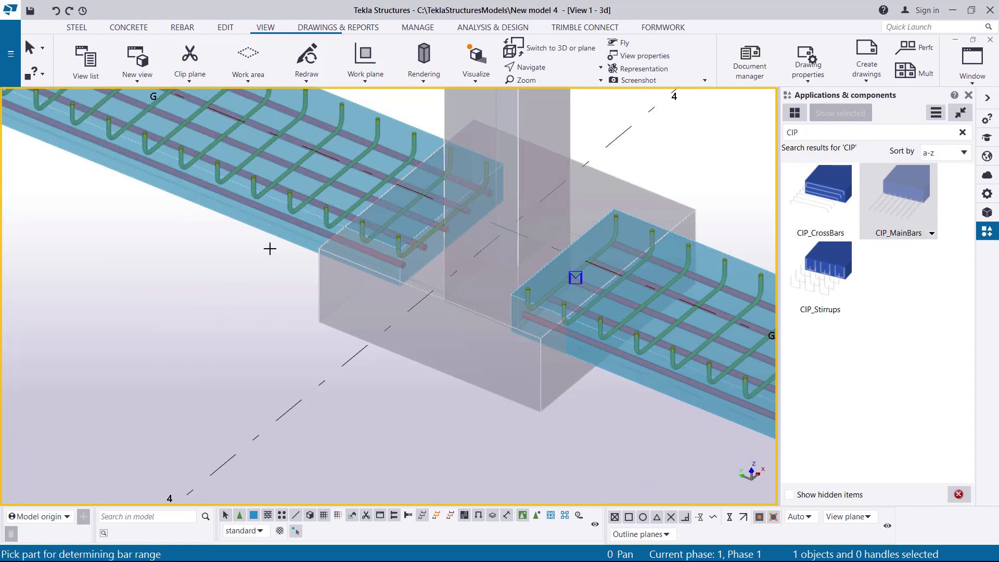
{"action": "scroll", "coordinate": [213, 266], "scroll_direction": "up", "scroll_amount": 3}
{"action": "right_click", "coordinate": [182, 284]}
{"action": "left_click", "coordinate": [213, 291]}
Step: Examine the strip footings along line 1 between E and G and the pad footing reinforcement at E/1
{"action": "scroll", "coordinate": [367, 262], "scroll_direction": "down", "scroll_amount": 8}
{"action": "scroll", "coordinate": [384, 175], "scroll_direction": "down", "scroll_amount": 5}
{"action": "scroll", "coordinate": [491, 250], "scroll_direction": "up", "scroll_amount": 8}
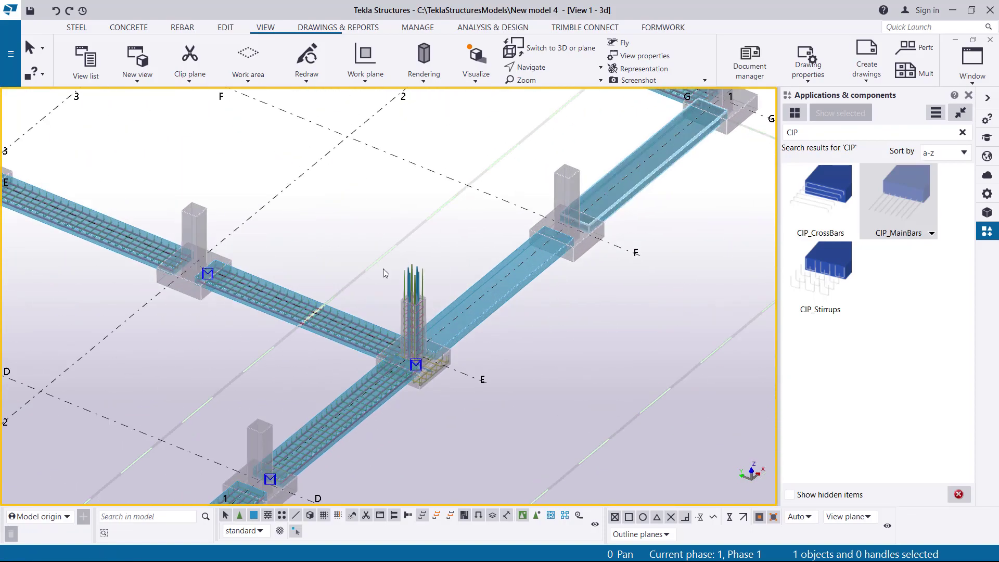
{"action": "scroll", "coordinate": [491, 251], "scroll_direction": "down", "scroll_amount": 4}
{"action": "scroll", "coordinate": [470, 252], "scroll_direction": "up", "scroll_amount": 7}
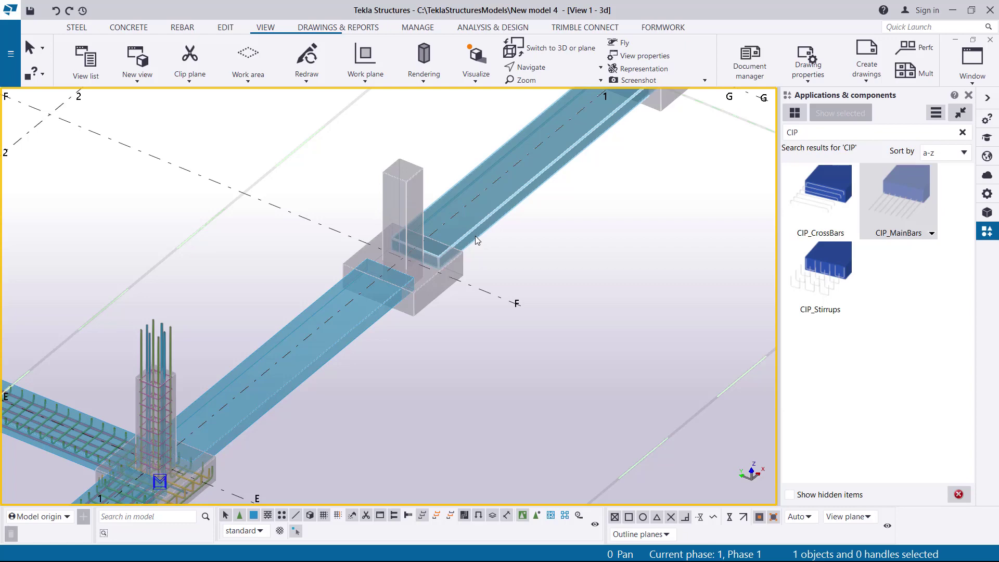
{"action": "scroll", "coordinate": [329, 377], "scroll_direction": "up", "scroll_amount": 8}
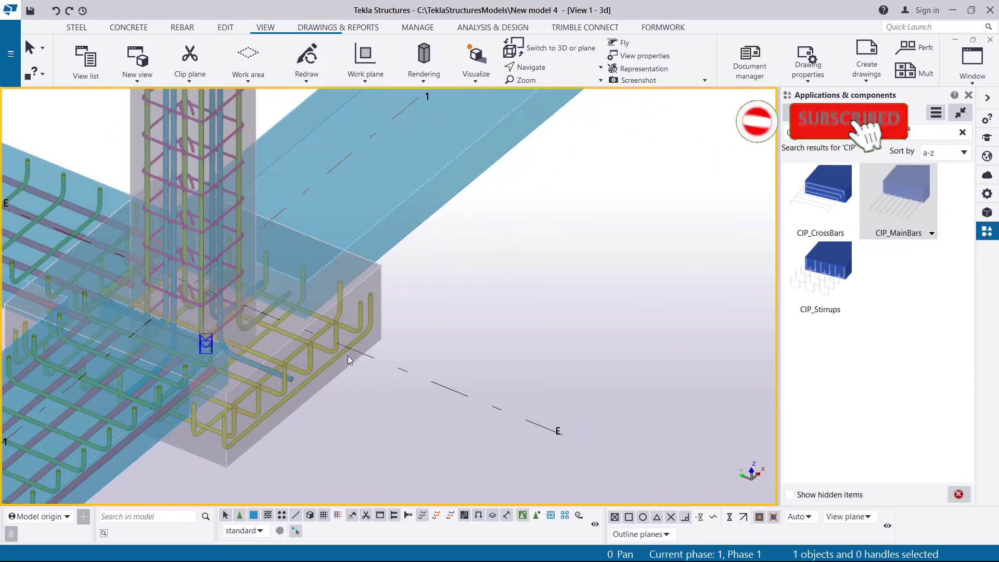
{"action": "scroll", "coordinate": [333, 355], "scroll_direction": "up", "scroll_amount": 5}
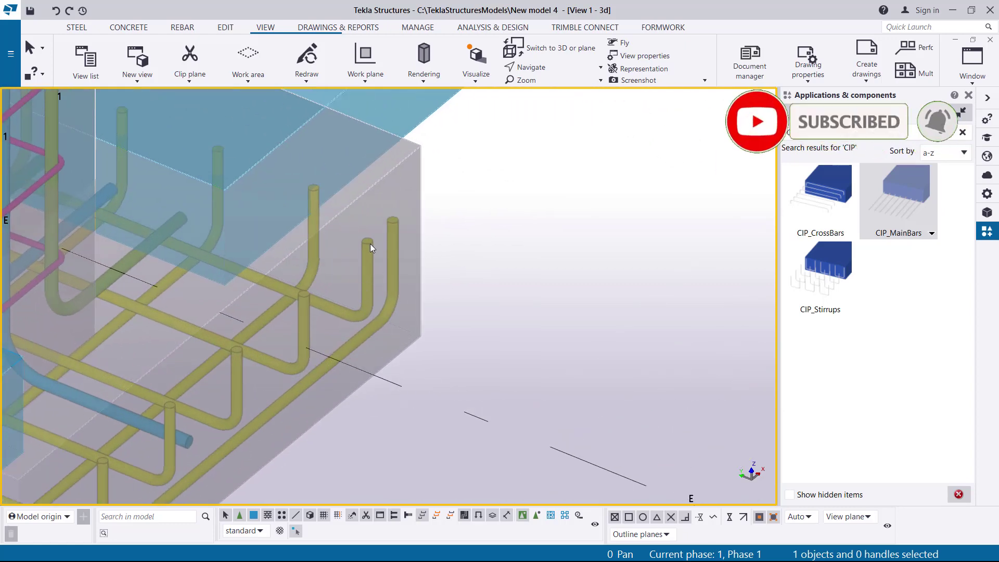
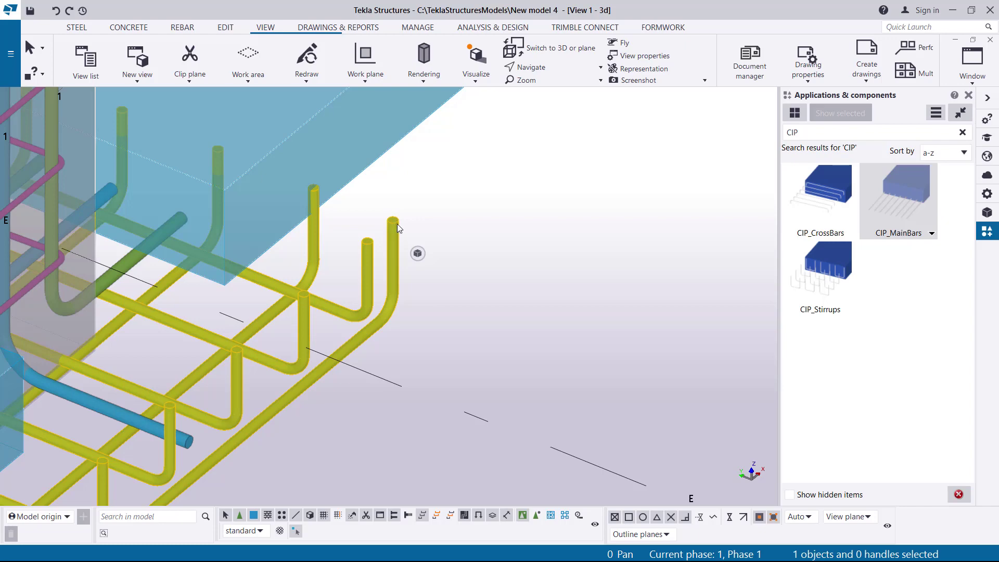
Step: Copy the pad footing reinforcement from E/1 to the F/1 footing, using the same column top corner as origin and destination
{"action": "scroll", "coordinate": [395, 245], "scroll_direction": "down", "scroll_amount": 2}
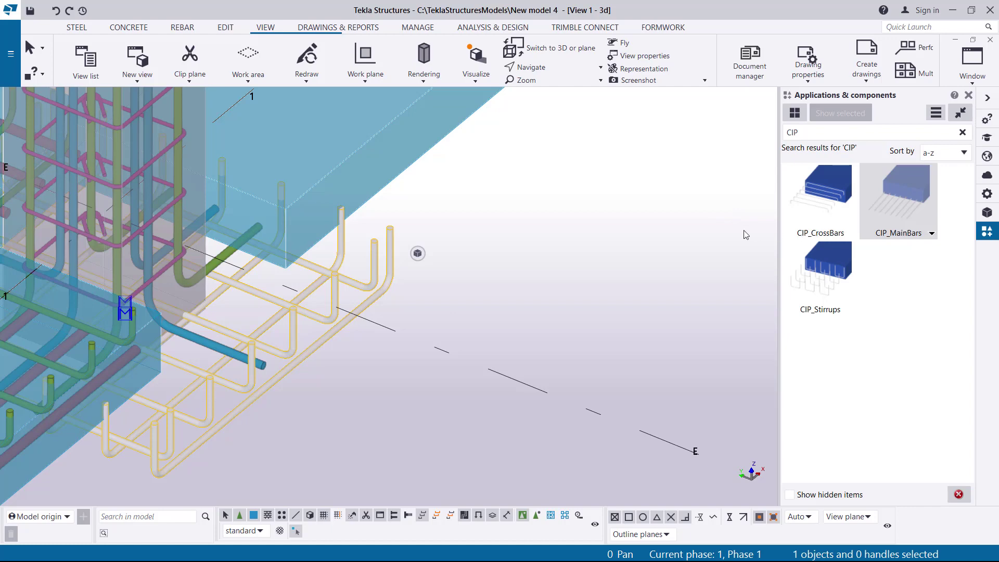
{"action": "left_click", "coordinate": [722, 227]}
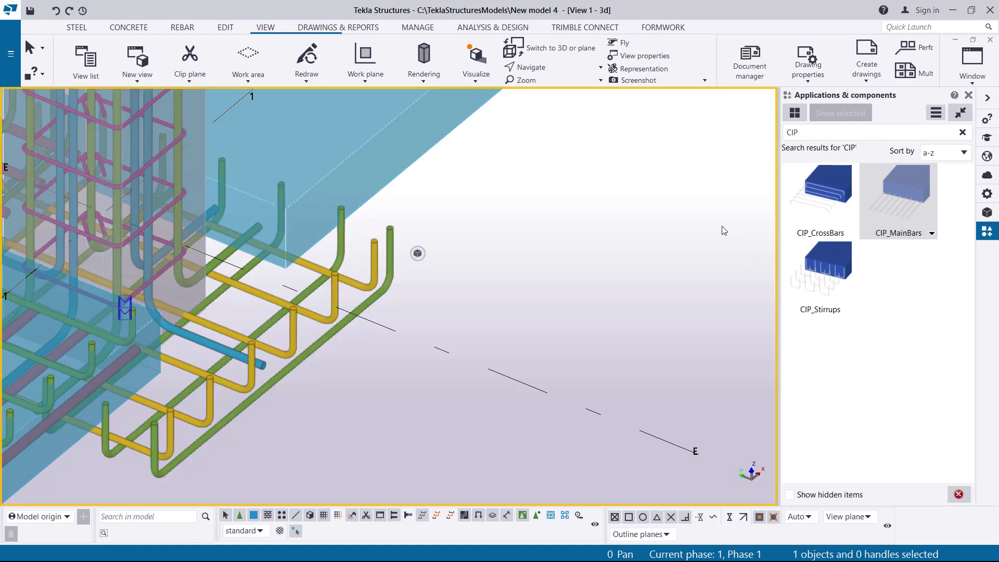
{"action": "left_click", "coordinate": [392, 248]}
{"action": "right_click", "coordinate": [391, 248]}
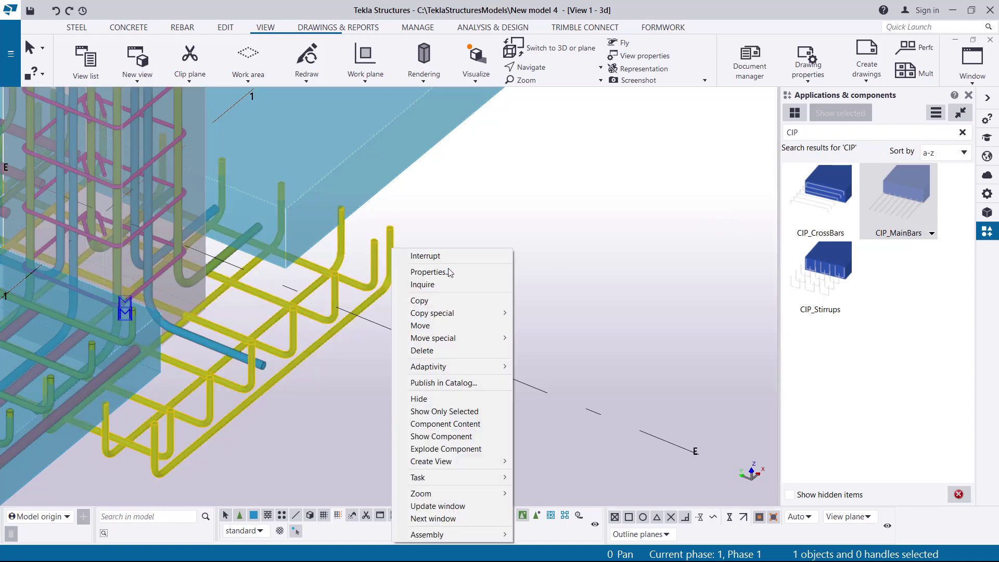
{"action": "left_click", "coordinate": [439, 300]}
{"action": "scroll", "coordinate": [459, 258], "scroll_direction": "down", "scroll_amount": 2}
{"action": "scroll", "coordinate": [459, 258], "scroll_direction": "down", "scroll_amount": 3}
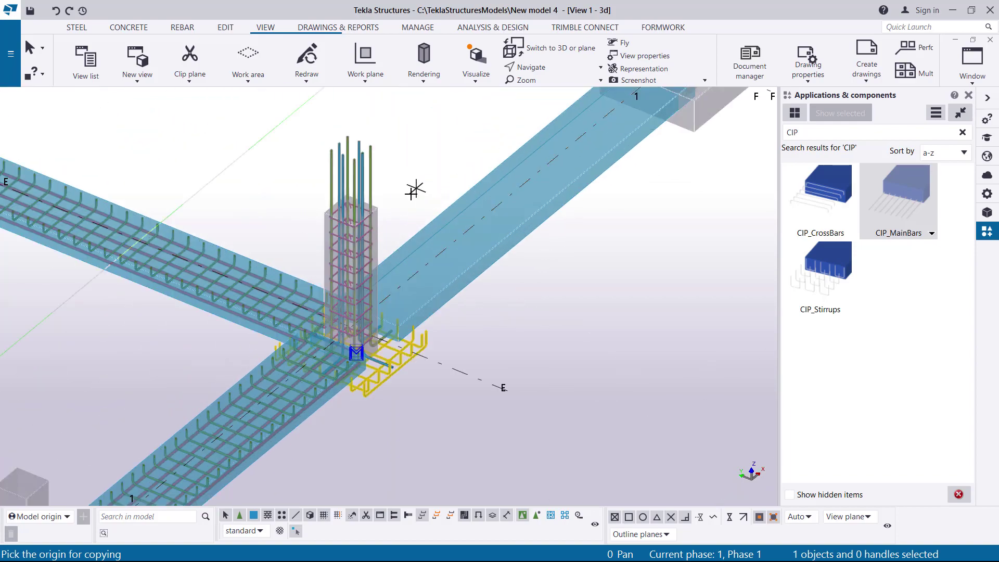
{"action": "scroll", "coordinate": [368, 212], "scroll_direction": "up", "scroll_amount": 6}
{"action": "scroll", "coordinate": [361, 207], "scroll_direction": "up", "scroll_amount": 2}
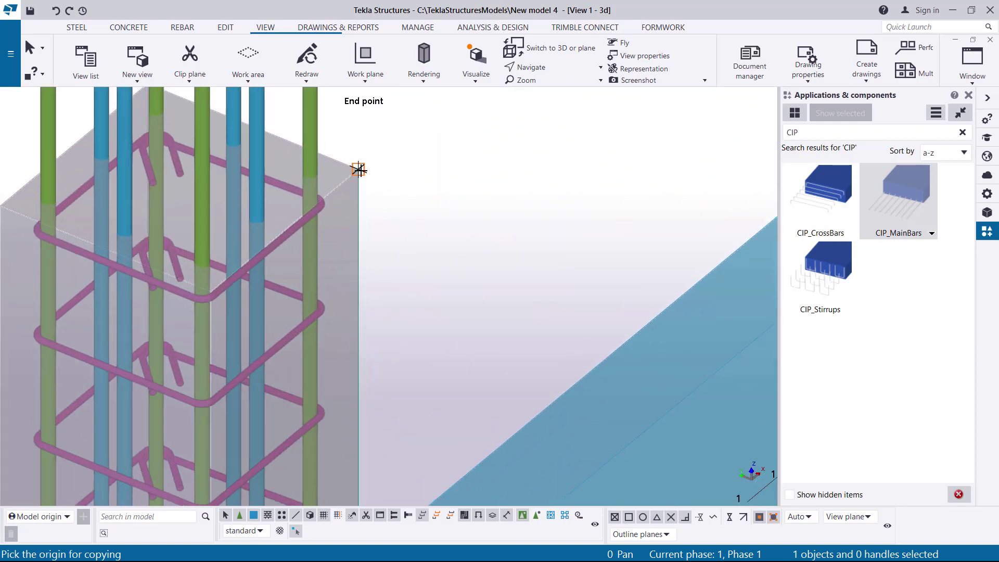
{"action": "left_click", "coordinate": [359, 169]}
{"action": "scroll", "coordinate": [326, 230], "scroll_direction": "down", "scroll_amount": 5}
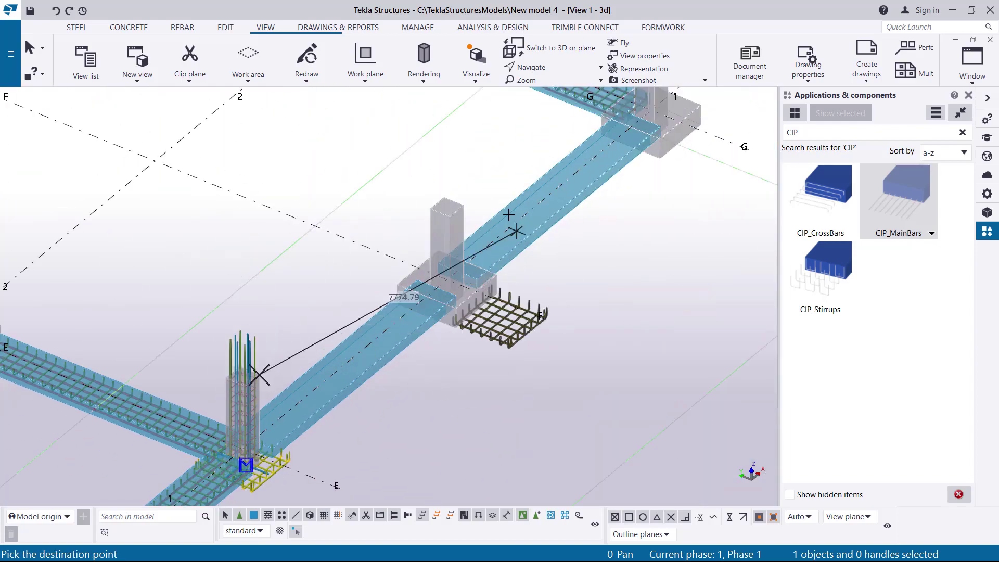
{"action": "scroll", "coordinate": [470, 204], "scroll_direction": "up", "scroll_amount": 2}
{"action": "scroll", "coordinate": [458, 206], "scroll_direction": "up", "scroll_amount": 3}
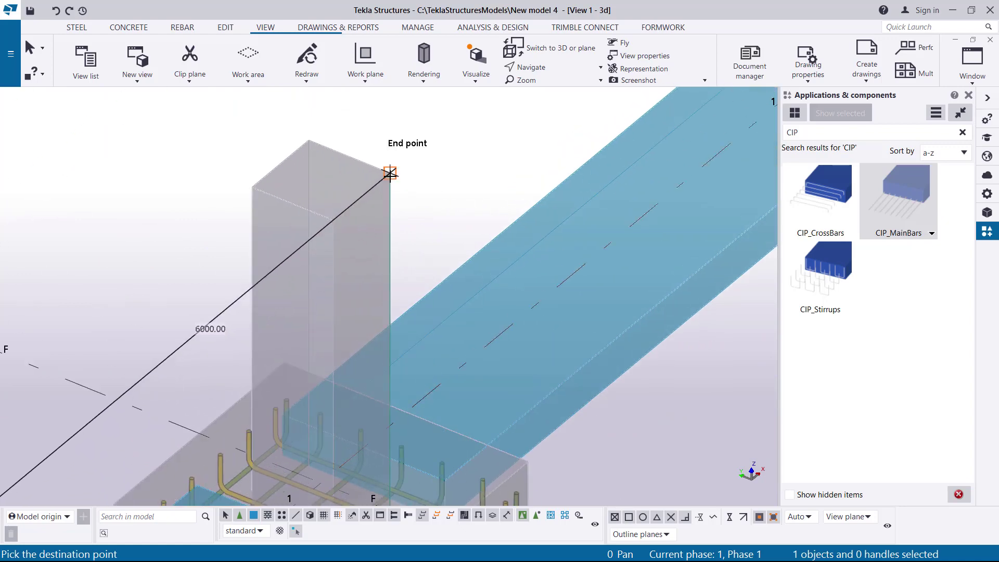
Step: Copy the pad footing reinforcement to the footings at G/1 and G/2, picking the matching column top corners as destinations
{"action": "scroll", "coordinate": [293, 376], "scroll_direction": "down", "scroll_amount": 2}
{"action": "scroll", "coordinate": [293, 376], "scroll_direction": "down", "scroll_amount": 5}
{"action": "scroll", "coordinate": [468, 224], "scroll_direction": "up", "scroll_amount": 6}
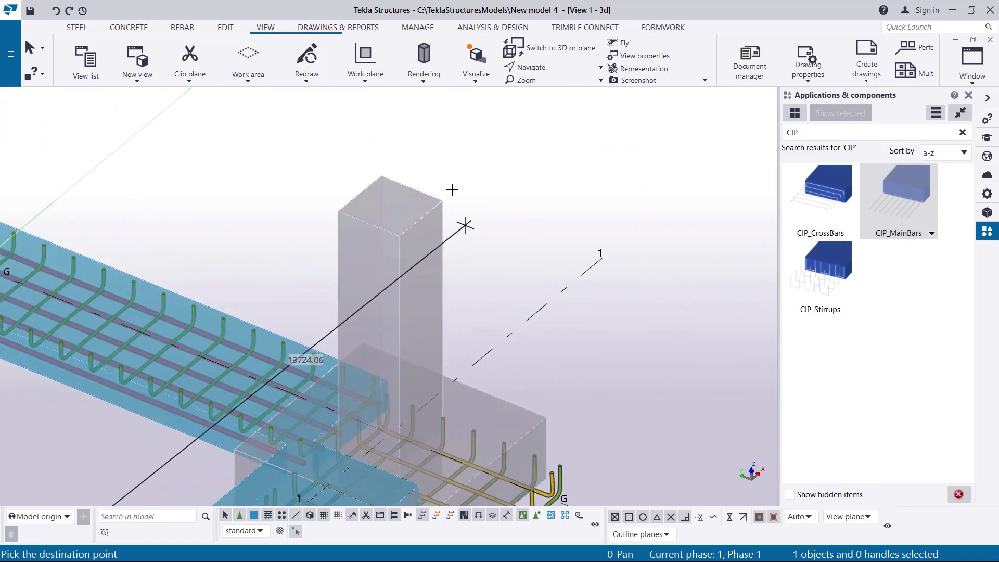
{"action": "left_click", "coordinate": [442, 193]}
{"action": "scroll", "coordinate": [513, 268], "scroll_direction": "down", "scroll_amount": 4}
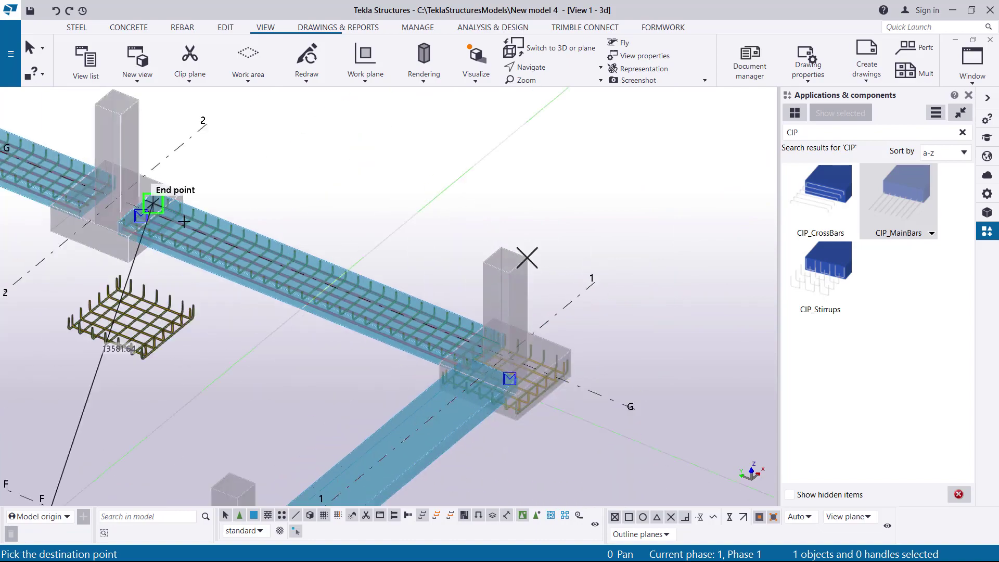
{"action": "middle_click_drag", "start_coordinate": [194, 250], "coordinate": [361, 279]}
{"action": "scroll", "coordinate": [328, 213], "scroll_direction": "up", "scroll_amount": 3}
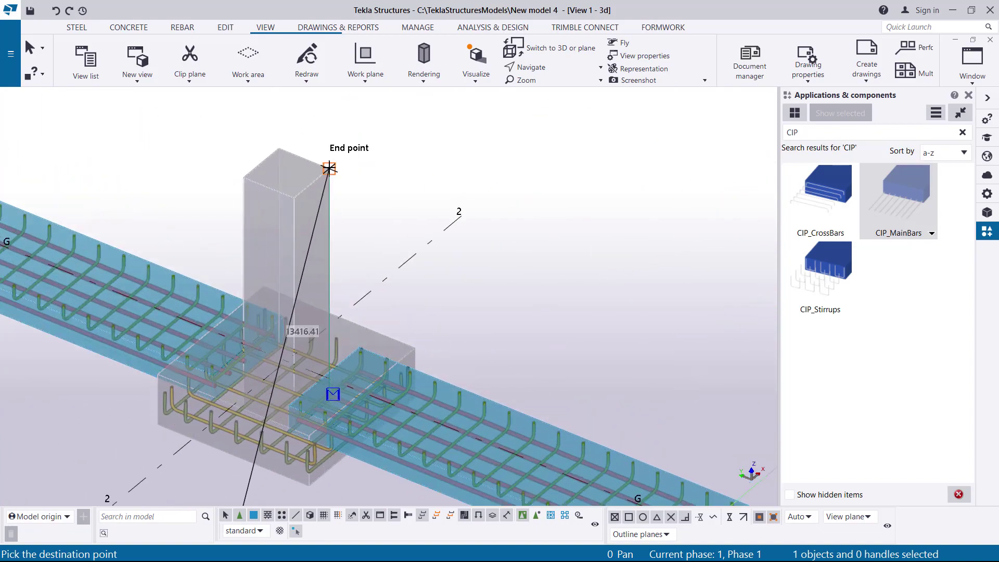
Step: Copy the pad footing reinforcement to the footings at G/3 and G/4 using the matching column top corners
{"action": "scroll", "coordinate": [530, 359], "scroll_direction": "down", "scroll_amount": 3}
{"action": "scroll", "coordinate": [288, 232], "scroll_direction": "up", "scroll_amount": 5}
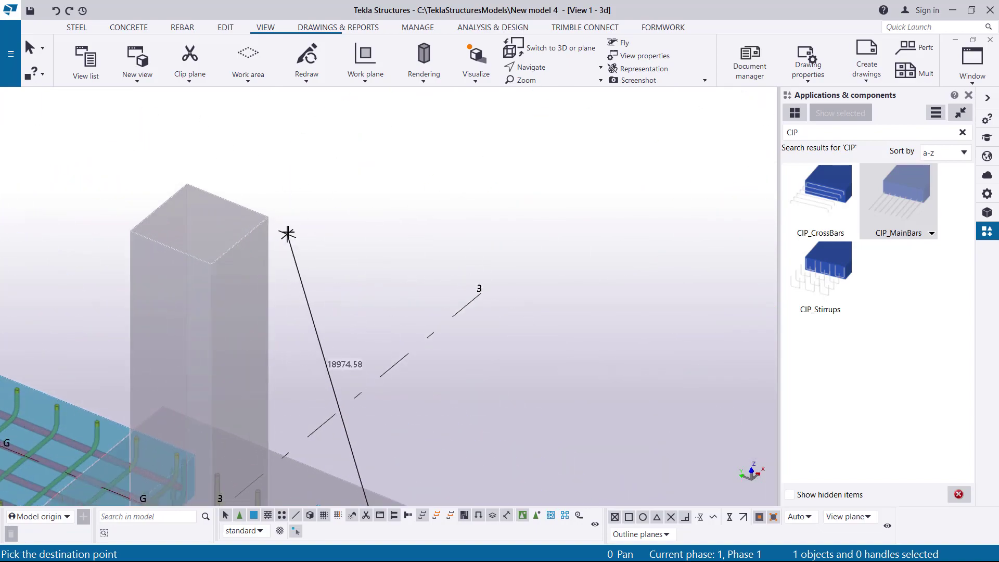
{"action": "left_click", "coordinate": [267, 217]}
{"action": "scroll", "coordinate": [542, 279], "scroll_direction": "down", "scroll_amount": 3}
{"action": "scroll", "coordinate": [232, 196], "scroll_direction": "up", "scroll_amount": 5}
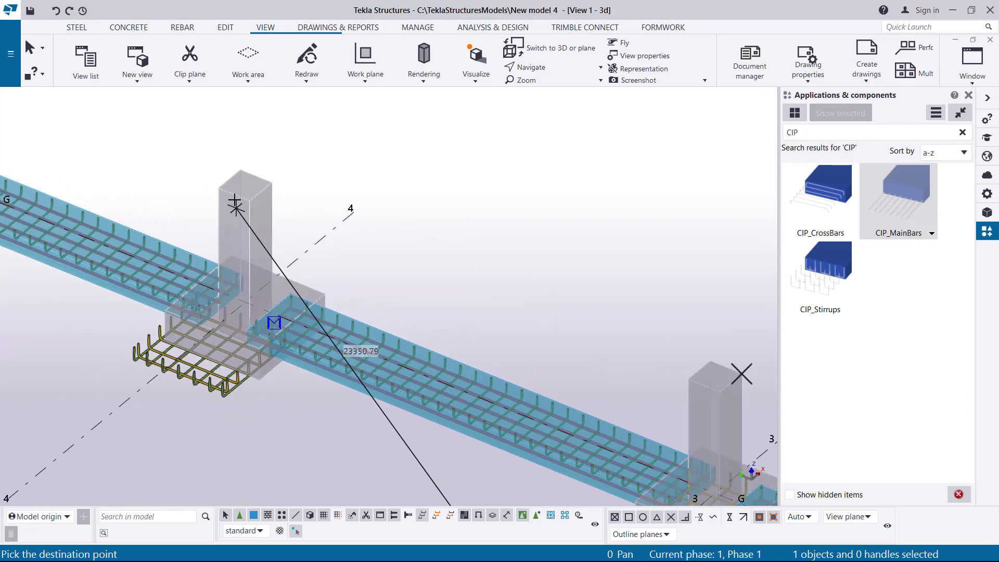
{"action": "scroll", "coordinate": [294, 199], "scroll_direction": "up", "scroll_amount": 3}
{"action": "left_click", "coordinate": [287, 135]}
{"action": "scroll", "coordinate": [364, 203], "scroll_direction": "down", "scroll_amount": 3}
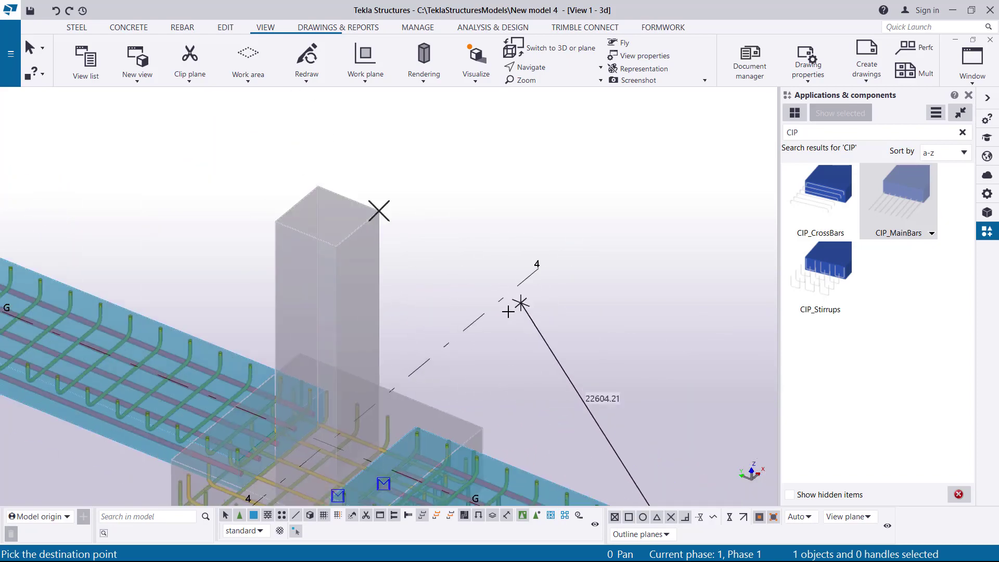
Step: Copy the pad footing reinforcement to the footings at G/5 and F/5 using the matching column top corners
{"action": "scroll", "coordinate": [178, 339], "scroll_direction": "up", "scroll_amount": 5}
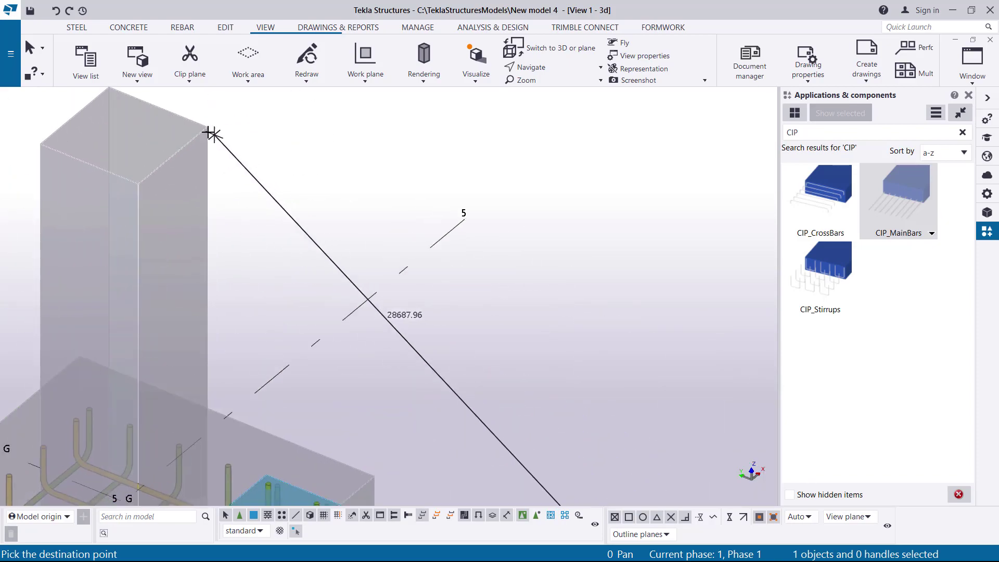
{"action": "left_click", "coordinate": [211, 137]}
{"action": "scroll", "coordinate": [547, 179], "scroll_direction": "down", "scroll_amount": 4}
{"action": "scroll", "coordinate": [416, 245], "scroll_direction": "up", "scroll_amount": 8}
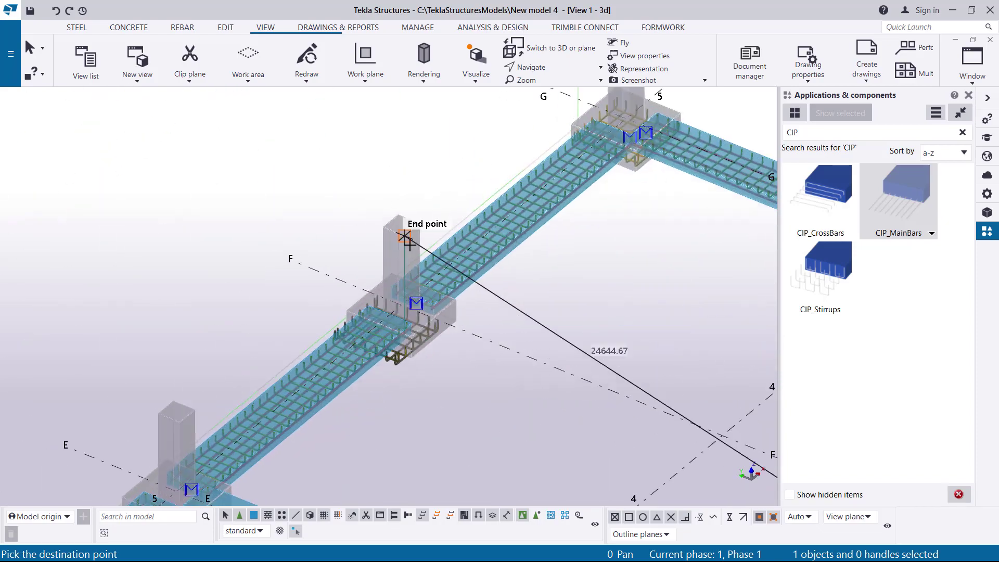
{"action": "left_click", "coordinate": [394, 176]}
{"action": "scroll", "coordinate": [395, 177], "scroll_direction": "down", "scroll_amount": 4}
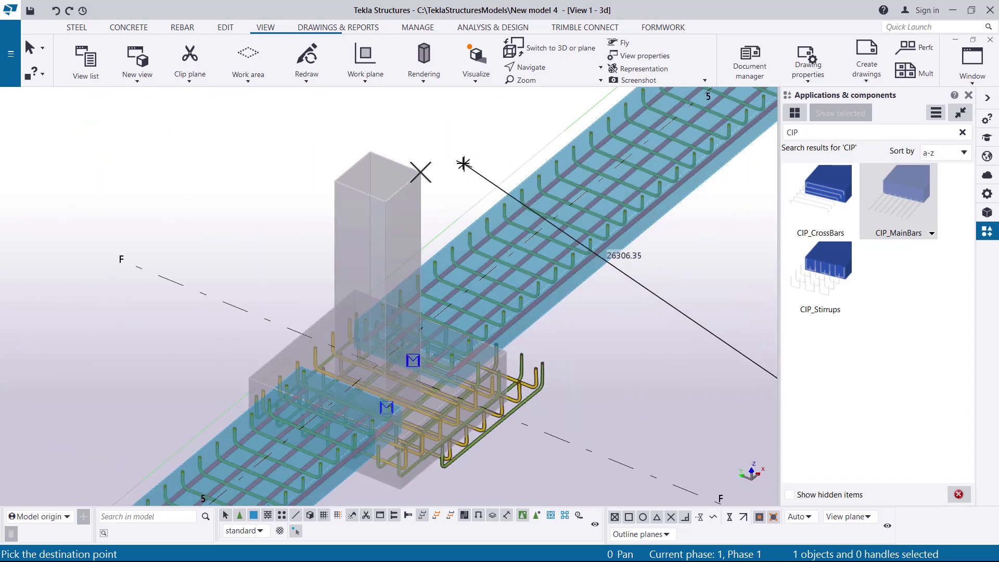
Step: Copy the pad footing reinforcement along line 5 to the footings at E/5, D/5 and C/5, using the matching column top corners
{"action": "scroll", "coordinate": [217, 376], "scroll_direction": "up", "scroll_amount": 3}
{"action": "scroll", "coordinate": [217, 376], "scroll_direction": "up", "scroll_amount": 3}
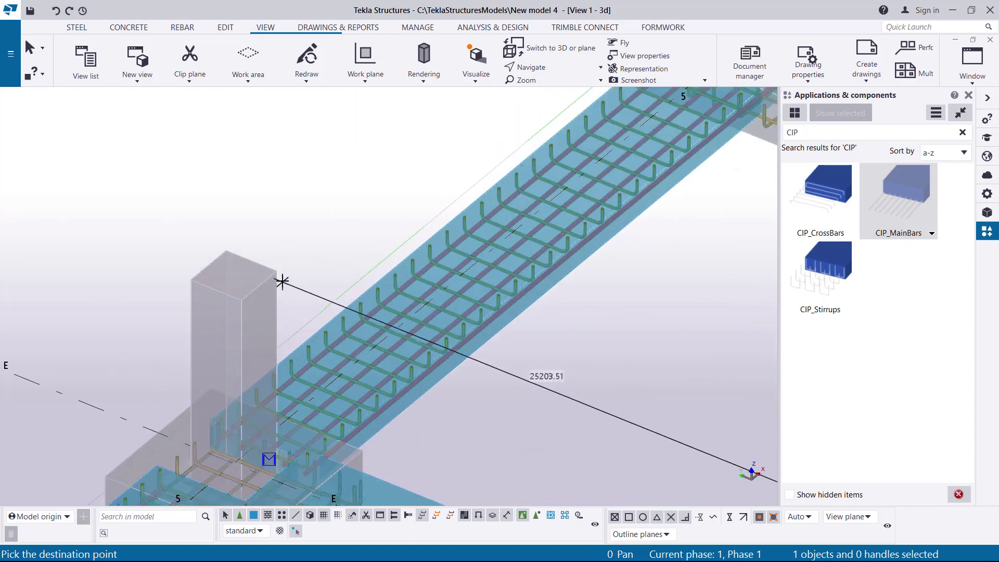
{"action": "scroll", "coordinate": [277, 271], "scroll_direction": "down", "scroll_amount": 4}
{"action": "scroll", "coordinate": [308, 270], "scroll_direction": "up", "scroll_amount": 5}
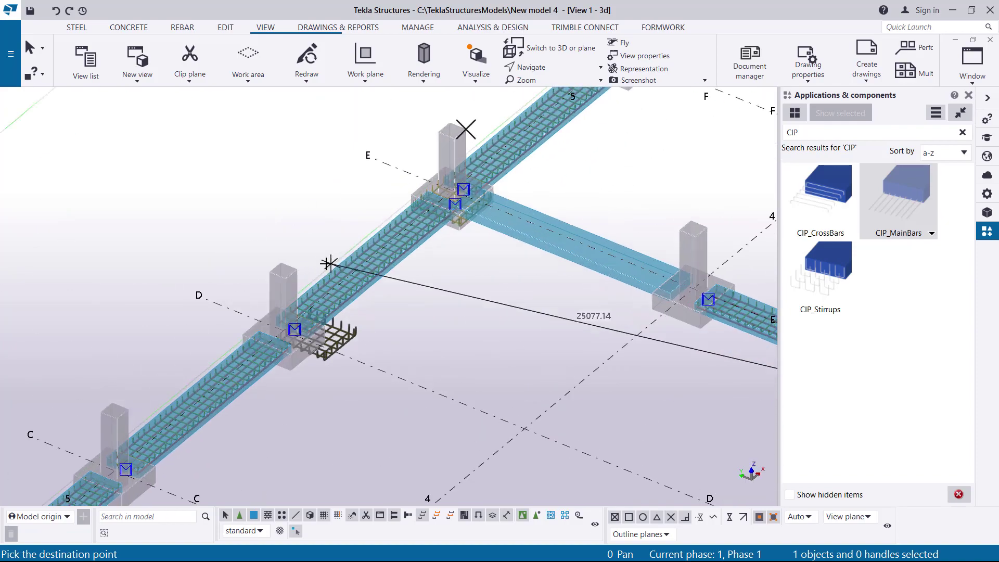
{"action": "scroll", "coordinate": [317, 266], "scroll_direction": "down", "scroll_amount": 4}
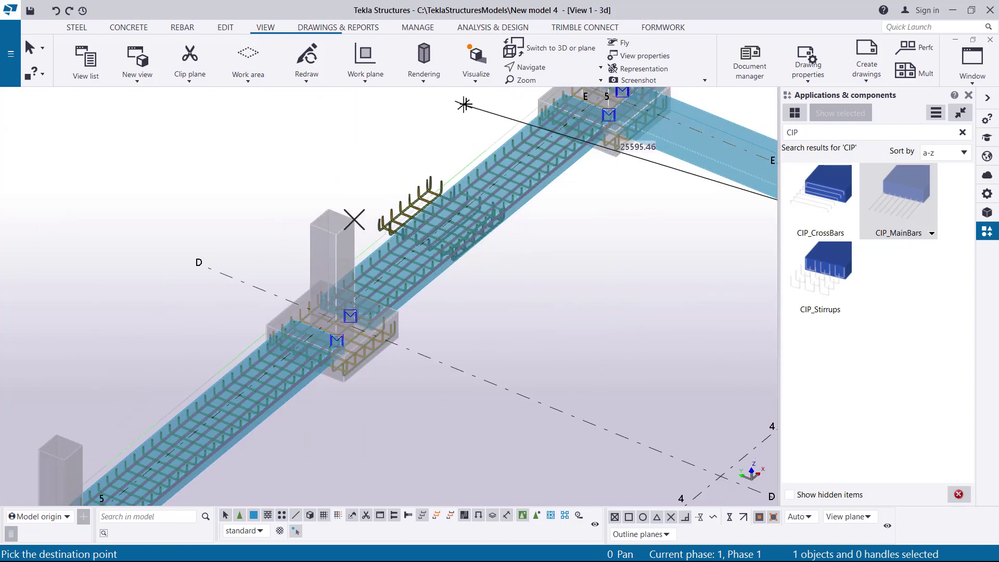
{"action": "scroll", "coordinate": [323, 263], "scroll_direction": "up", "scroll_amount": 5}
{"action": "scroll", "coordinate": [312, 223], "scroll_direction": "down", "scroll_amount": 2}
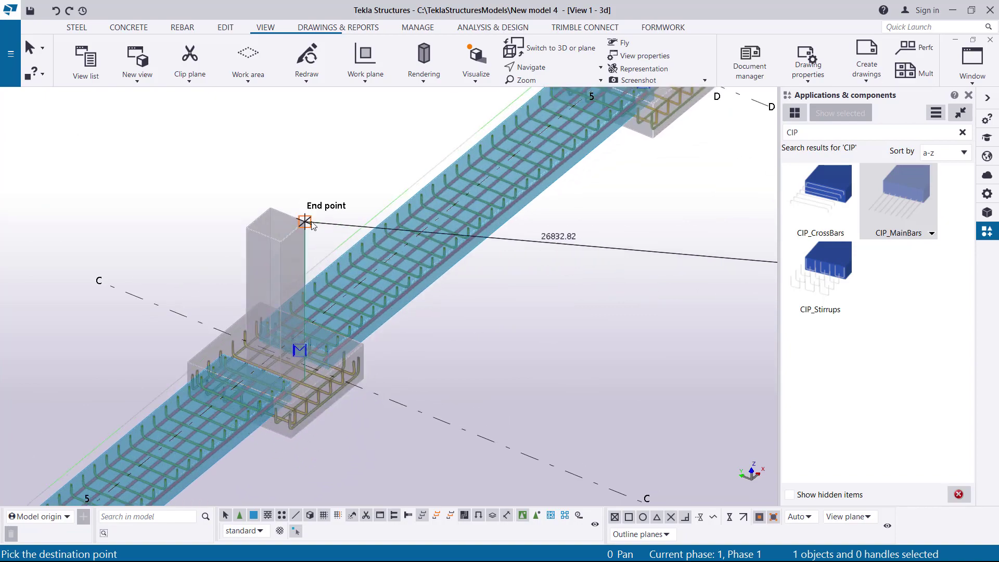
Step: Copy the pad footing reinforcement to the footings at B/5 and B/4 using the matching column top corners
{"action": "scroll", "coordinate": [306, 212], "scroll_direction": "down", "scroll_amount": 3}
{"action": "scroll", "coordinate": [327, 298], "scroll_direction": "up", "scroll_amount": 3}
{"action": "scroll", "coordinate": [322, 286], "scroll_direction": "up", "scroll_amount": 4}
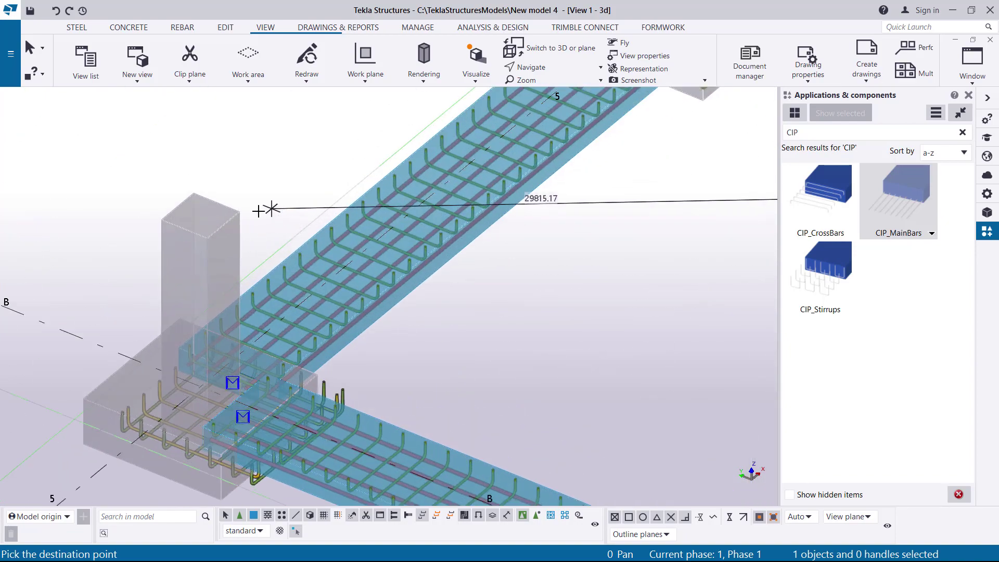
{"action": "scroll", "coordinate": [242, 208], "scroll_direction": "up", "scroll_amount": 2}
{"action": "scroll", "coordinate": [468, 260], "scroll_direction": "down", "scroll_amount": 3}
{"action": "scroll", "coordinate": [368, 352], "scroll_direction": "up", "scroll_amount": 4}
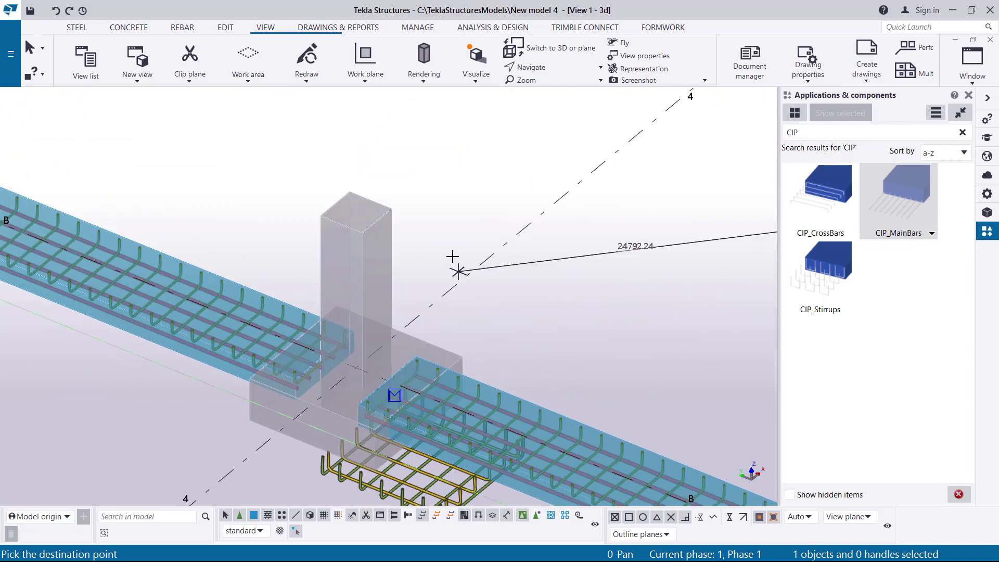
{"action": "scroll", "coordinate": [380, 200], "scroll_direction": "down", "scroll_amount": 4}
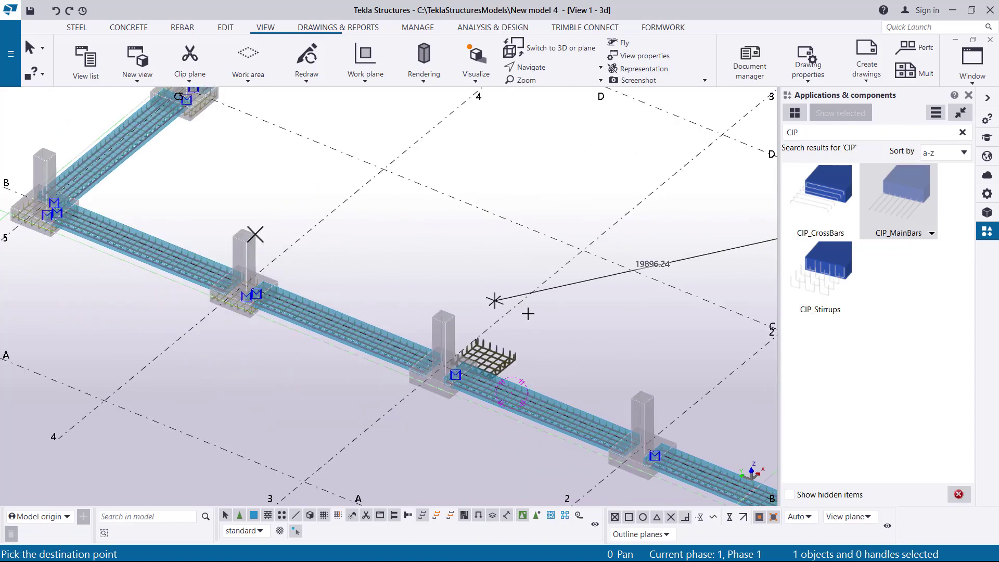
Step: Copy the pad footing reinforcement along grid B to the footings at B/3, B/2 and B/1, using the matching column top corners
{"action": "scroll", "coordinate": [403, 326], "scroll_direction": "up", "scroll_amount": 4}
{"action": "scroll", "coordinate": [395, 306], "scroll_direction": "down", "scroll_amount": 4}
{"action": "scroll", "coordinate": [457, 339], "scroll_direction": "up", "scroll_amount": 4}
{"action": "scroll", "coordinate": [319, 252], "scroll_direction": "down", "scroll_amount": 4}
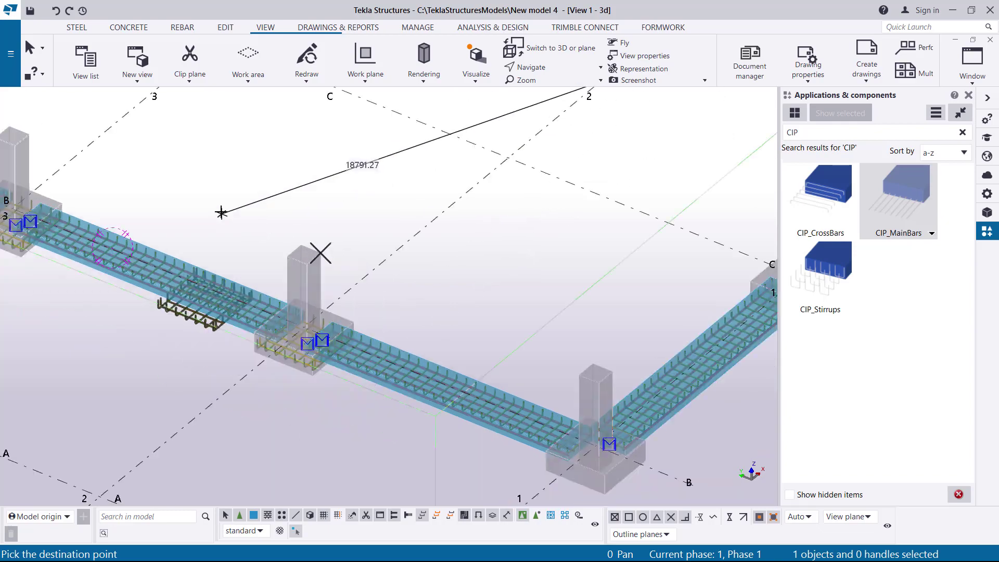
{"action": "scroll", "coordinate": [483, 313], "scroll_direction": "up", "scroll_amount": 4}
{"action": "scroll", "coordinate": [475, 276], "scroll_direction": "down", "scroll_amount": 4}
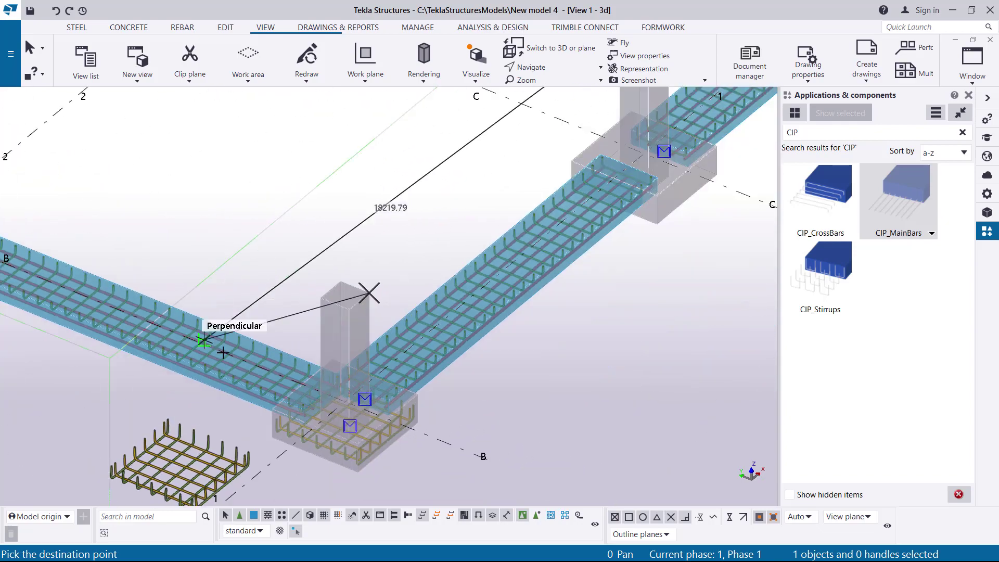
Step: Copy the pad footing reinforcement to the footings at C/1 and D/1 using the matching column top corners, and end copying
{"action": "scroll", "coordinate": [307, 339], "scroll_direction": "up", "scroll_amount": 4}
{"action": "scroll", "coordinate": [426, 267], "scroll_direction": "up", "scroll_amount": 2}
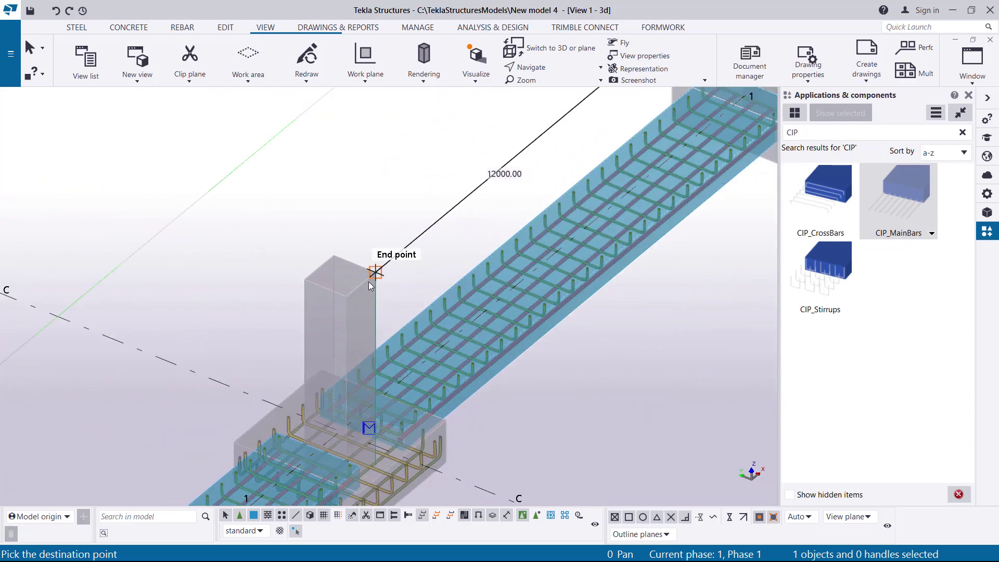
{"action": "scroll", "coordinate": [390, 263], "scroll_direction": "down", "scroll_amount": 4}
{"action": "scroll", "coordinate": [463, 239], "scroll_direction": "up", "scroll_amount": 4}
{"action": "scroll", "coordinate": [535, 184], "scroll_direction": "up", "scroll_amount": 6}
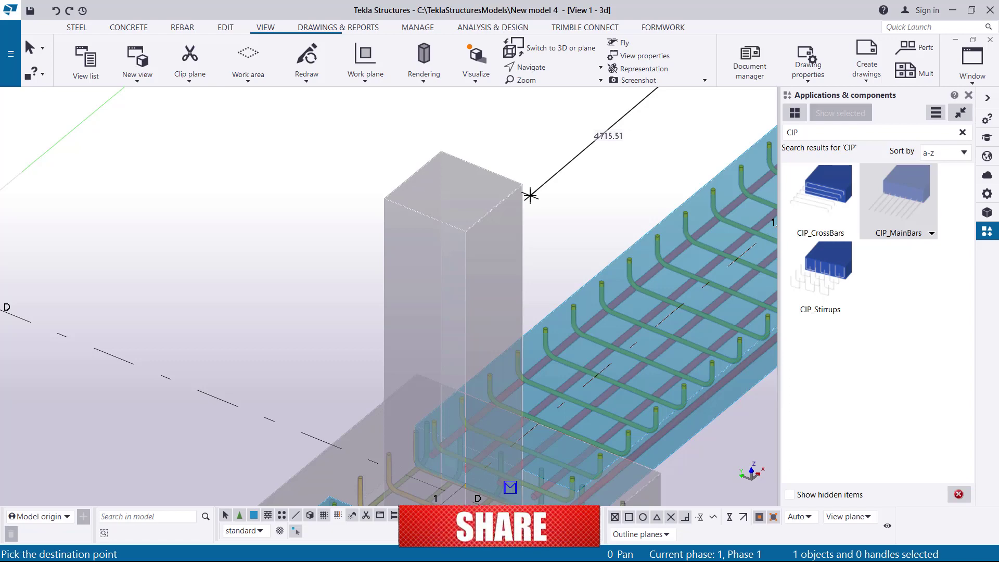
{"action": "scroll", "coordinate": [522, 185], "scroll_direction": "down", "scroll_amount": 5}
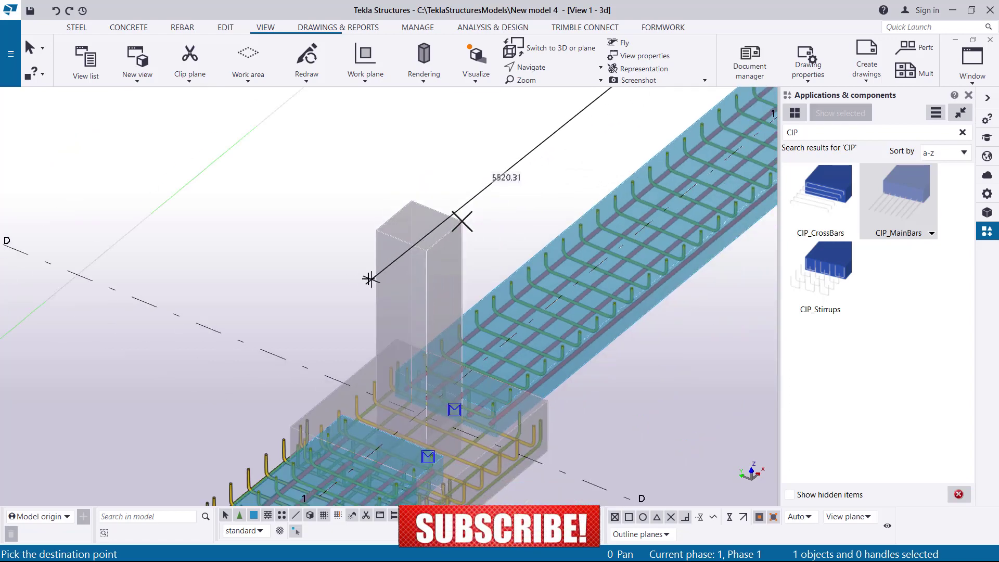
{"action": "scroll", "coordinate": [560, 290], "scroll_direction": "up", "scroll_amount": 4}
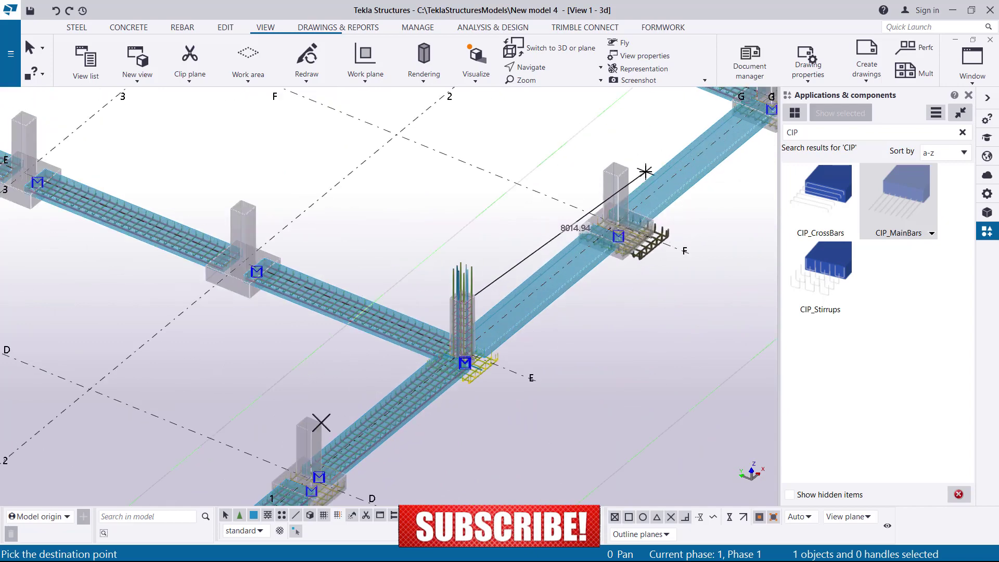
{"action": "right_click", "coordinate": [642, 351]}
{"action": "left_click", "coordinate": [671, 358]}
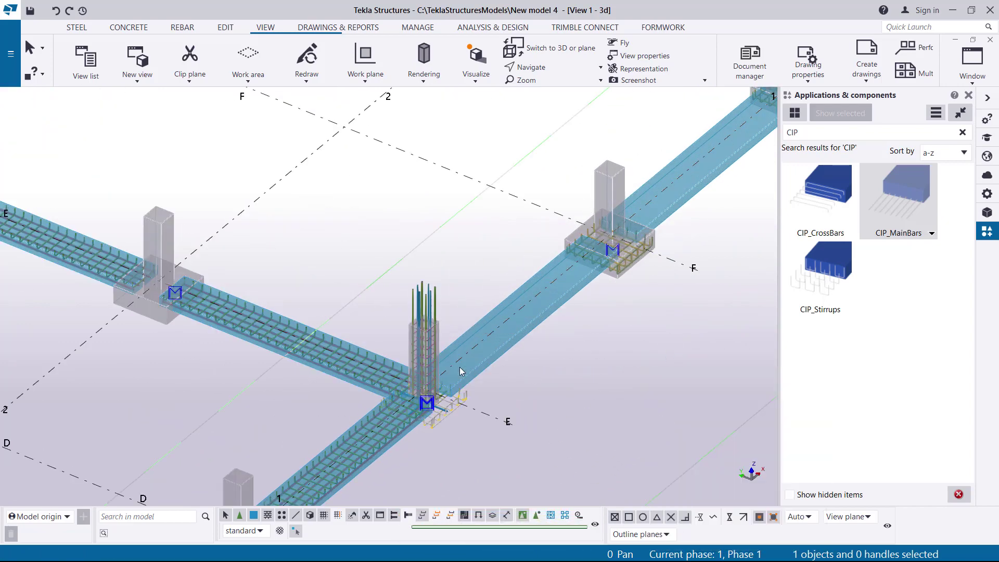
Step: Bring the hidden concrete pad footing at E/1 back into view
{"action": "scroll", "coordinate": [424, 361], "scroll_direction": "up", "scroll_amount": 5}
{"action": "left_click", "coordinate": [536, 168]}
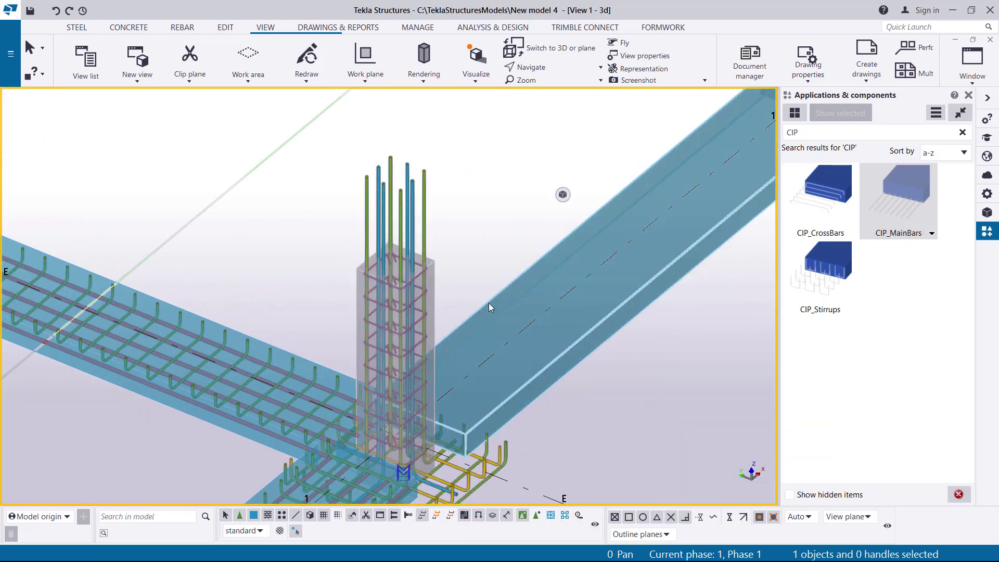
{"action": "right_click", "coordinate": [477, 152]}
{"action": "left_click", "coordinate": [533, 217]}
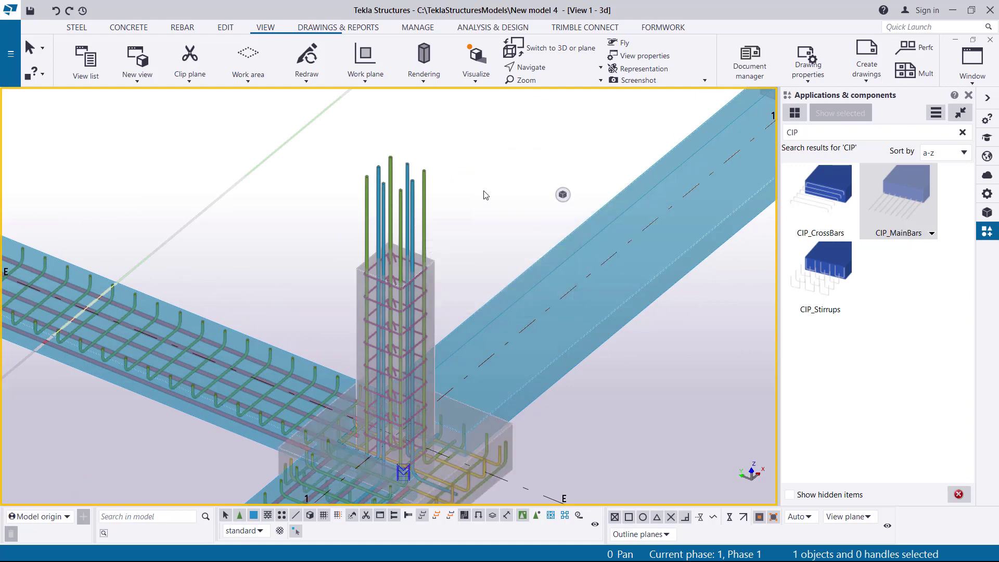
Step: Inspect the reinforced pad footing at E/1 and search the component catalog for PAD
{"action": "scroll", "coordinate": [486, 192], "scroll_direction": "down", "scroll_amount": 3}
{"action": "scroll", "coordinate": [480, 433], "scroll_direction": "up", "scroll_amount": 5}
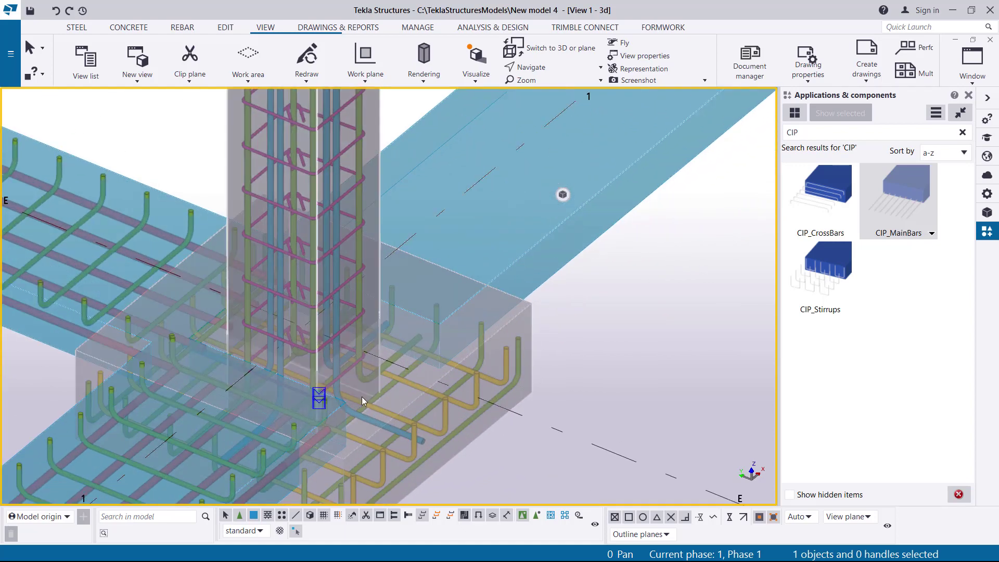
{"action": "scroll", "coordinate": [368, 398], "scroll_direction": "down", "scroll_amount": 3}
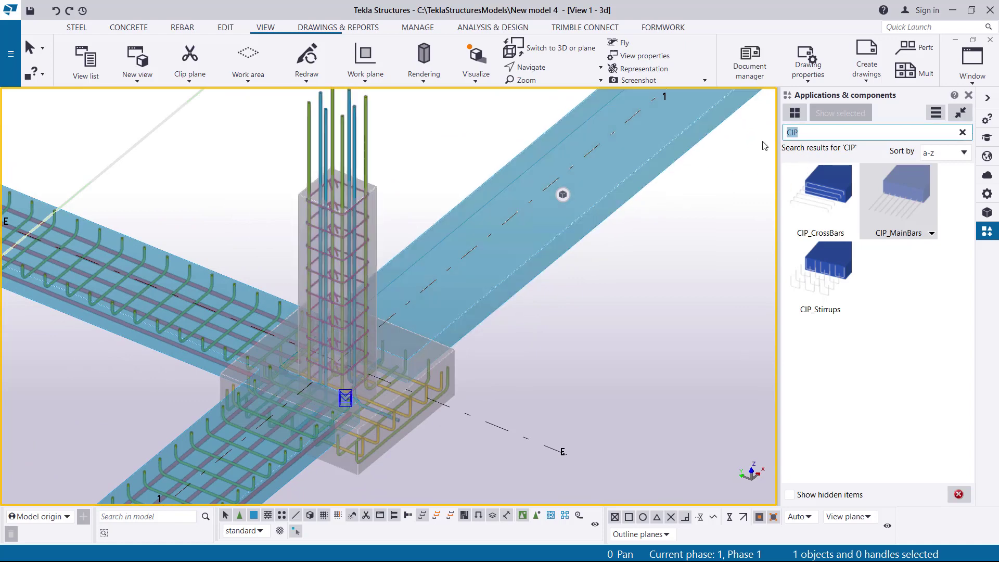
{"action": "type", "text": "PAD"}
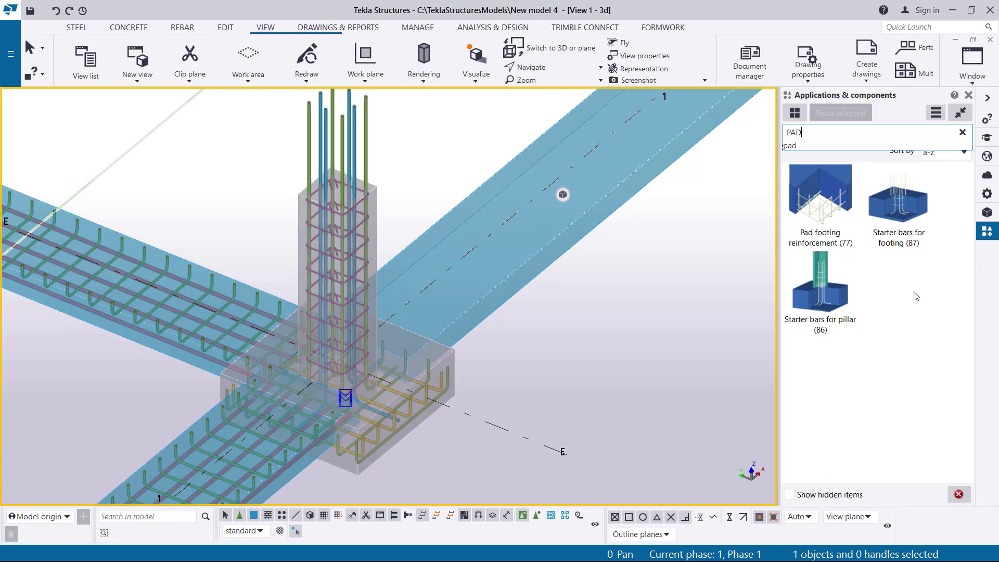
Step: Add Starter bars for footing (87) to the concrete column at F/1 and end the command
{"action": "left_click", "coordinate": [903, 217]}
{"action": "scroll", "coordinate": [200, 397], "scroll_direction": "down", "scroll_amount": 5}
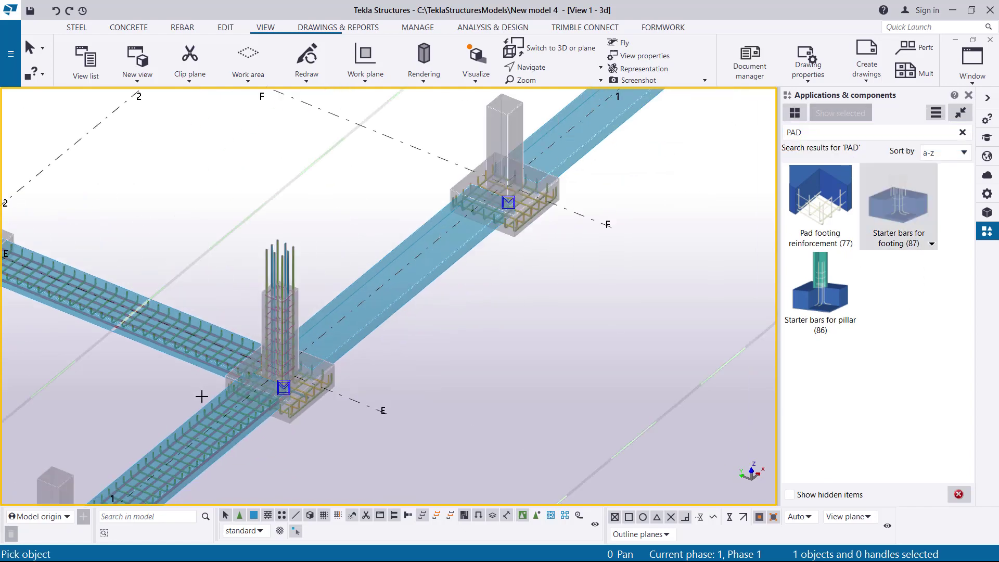
{"action": "scroll", "coordinate": [410, 244], "scroll_direction": "up", "scroll_amount": 10}
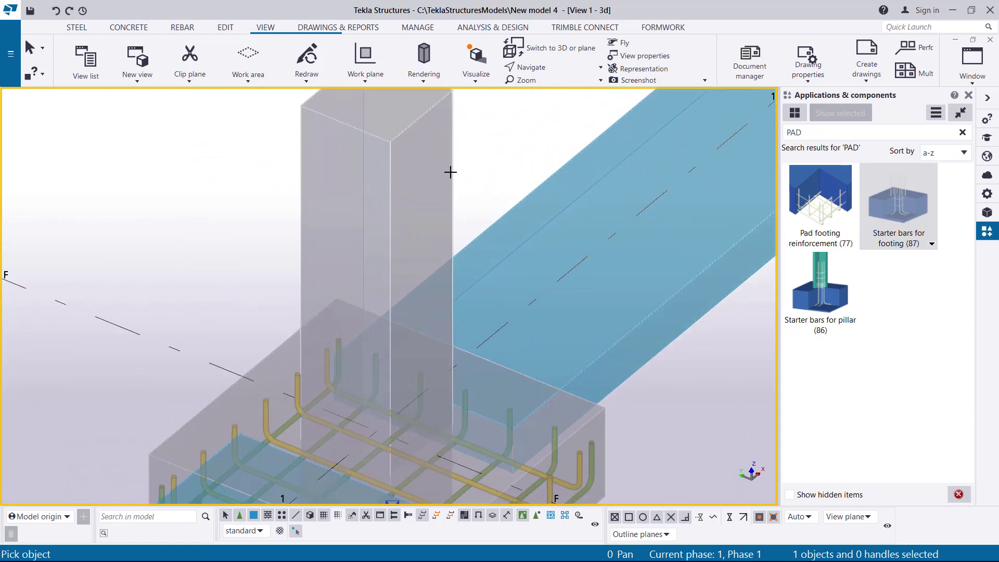
{"action": "scroll", "coordinate": [452, 170], "scroll_direction": "down", "scroll_amount": 8}
{"action": "right_click", "coordinate": [445, 151]}
{"action": "left_click", "coordinate": [477, 159]}
Step: Set a view rotation point on the F/1 pad footing, orbit around it to inspect the starter bars, and end the command
{"action": "left_click", "coordinate": [542, 68]}
{"action": "left_click", "coordinate": [549, 112]}
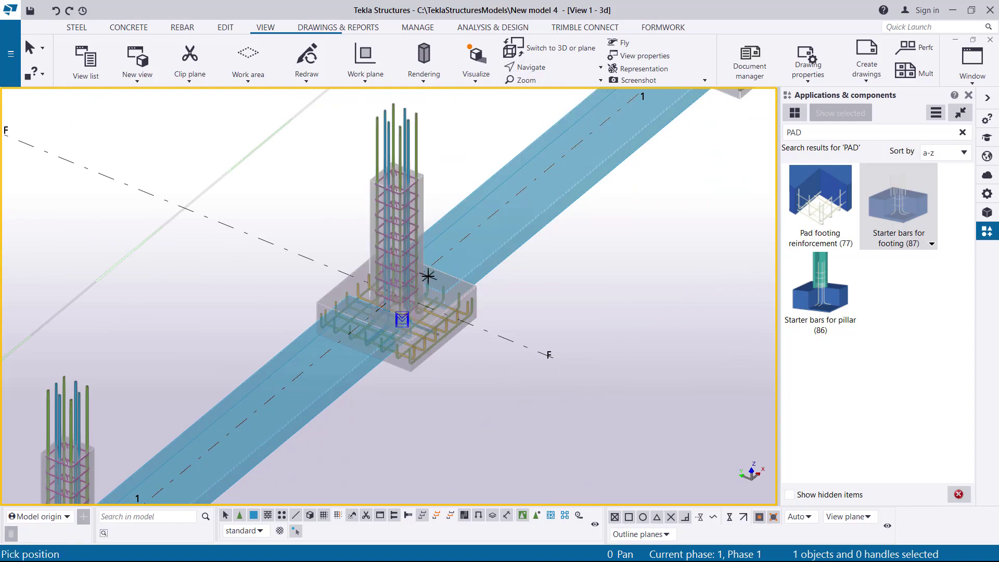
{"action": "mouse_move", "coordinate": [400, 257]}
{"action": "left_mouse_down"}
{"action": "mouse_move", "coordinate": [345, 291]}
{"action": "mouse_move", "coordinate": [390, 203]}
{"action": "left_mouse_up"}
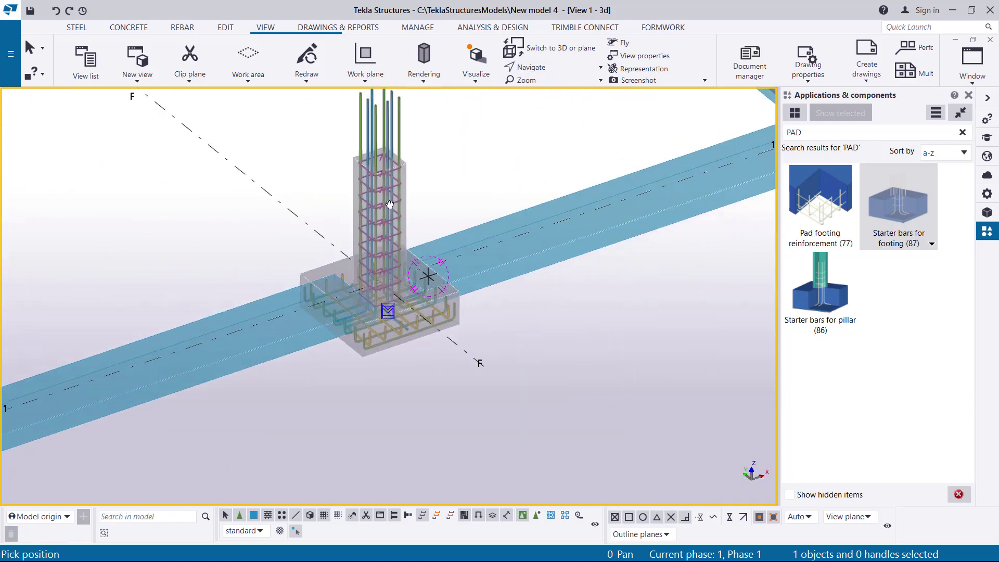
{"action": "scroll", "coordinate": [391, 200], "scroll_direction": "up", "scroll_amount": 3}
{"action": "scroll", "coordinate": [397, 183], "scroll_direction": "up", "scroll_amount": 1}
{"action": "right_click", "coordinate": [519, 160]}
{"action": "left_click", "coordinate": [549, 168]}
{"action": "scroll", "coordinate": [415, 318], "scroll_direction": "down", "scroll_amount": 3}
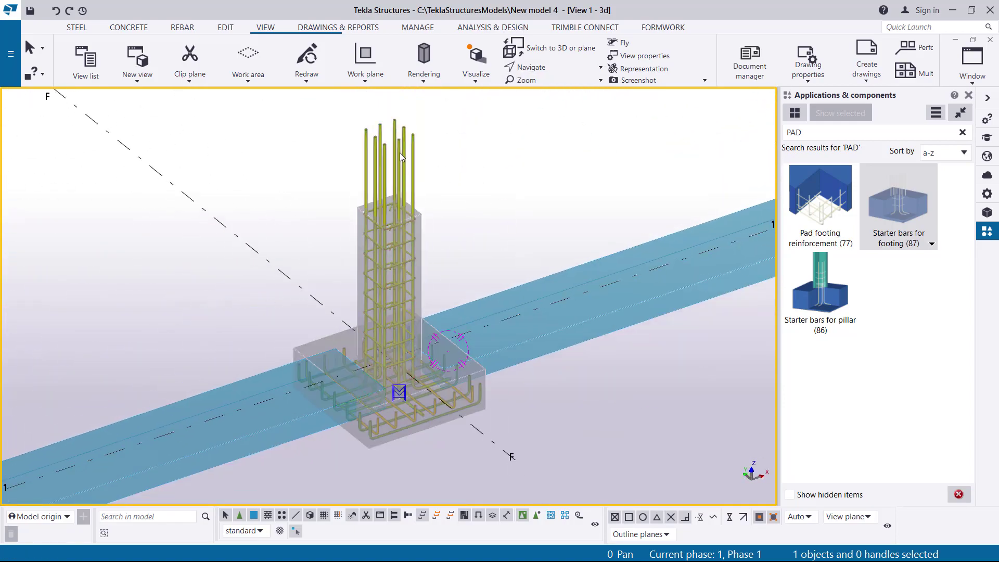
Step: Copy the starter bars from F/1 to the columns at G/1 and G/2 using the matching column top corners, and end copying
{"action": "scroll", "coordinate": [400, 151], "scroll_direction": "up", "scroll_amount": 3}
{"action": "left_click_drag", "start_coordinate": [474, 147], "coordinate": [464, 173]}
{"action": "left_click", "coordinate": [513, 183]}
{"action": "right_click", "coordinate": [471, 156]}
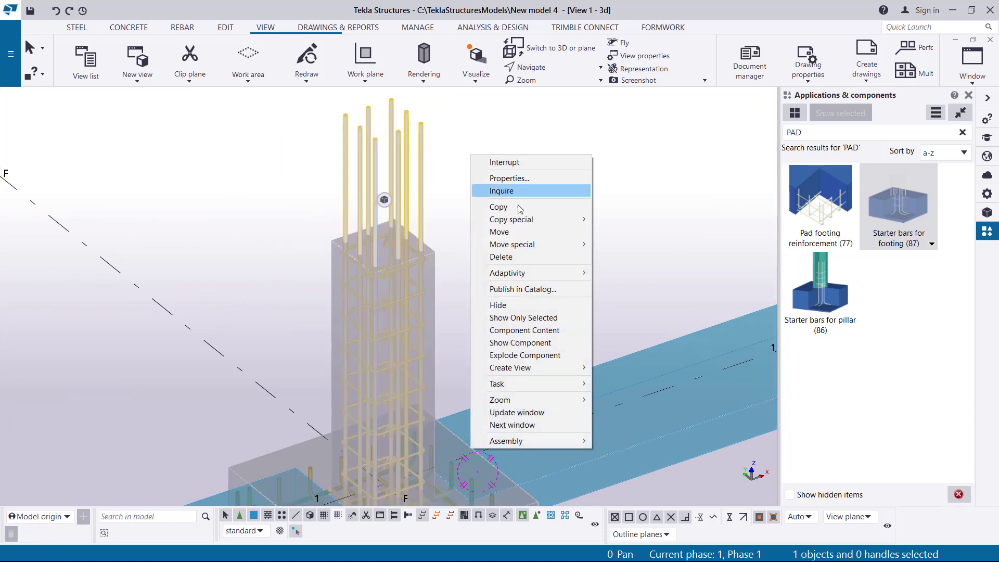
{"action": "left_click", "coordinate": [499, 208]}
{"action": "scroll", "coordinate": [447, 249], "scroll_direction": "up", "scroll_amount": 6}
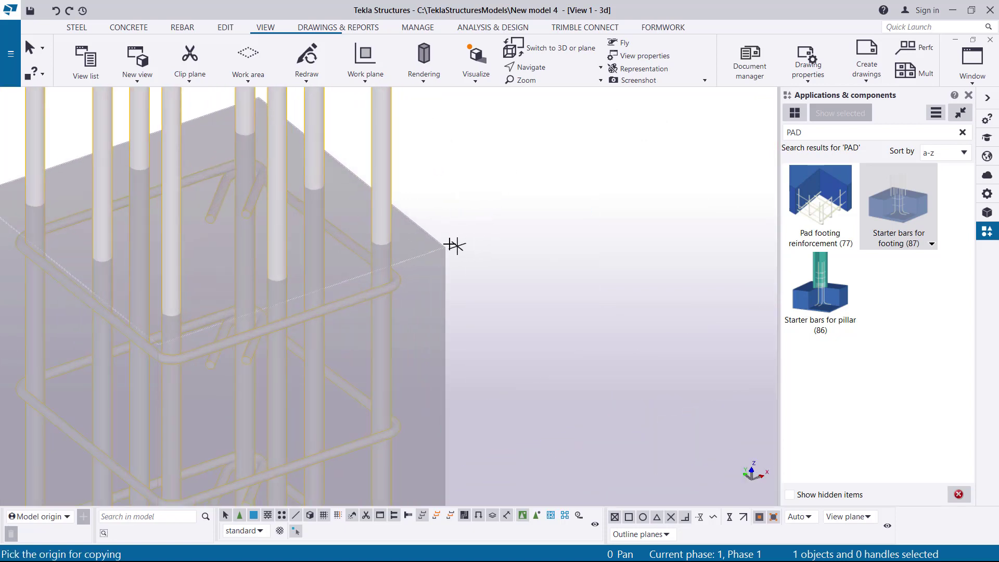
{"action": "left_click", "coordinate": [444, 247]}
{"action": "scroll", "coordinate": [368, 296], "scroll_direction": "down", "scroll_amount": 8}
{"action": "scroll", "coordinate": [674, 283], "scroll_direction": "up", "scroll_amount": 8}
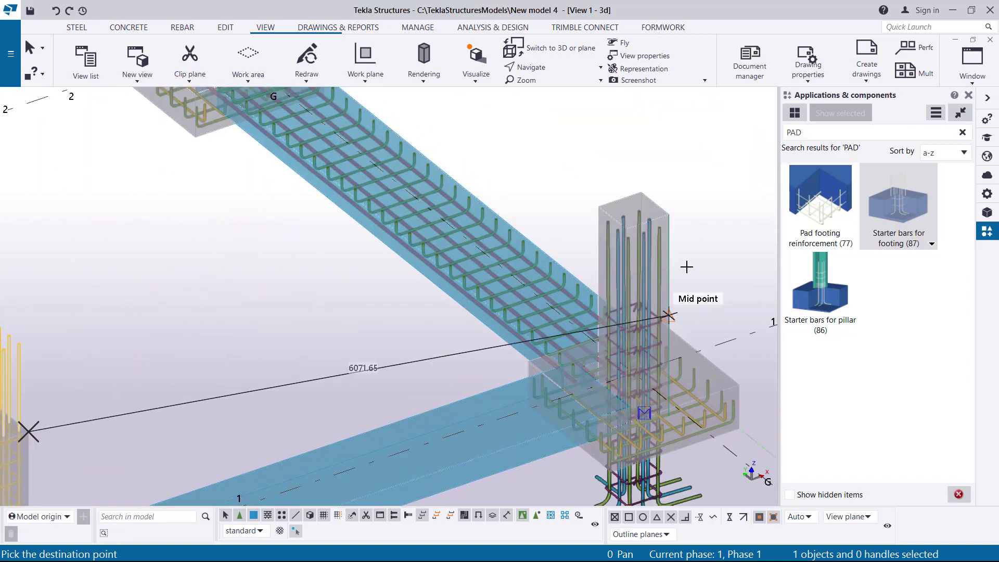
{"action": "scroll", "coordinate": [631, 172], "scroll_direction": "down", "scroll_amount": 2}
{"action": "scroll", "coordinate": [624, 234], "scroll_direction": "down", "scroll_amount": 6}
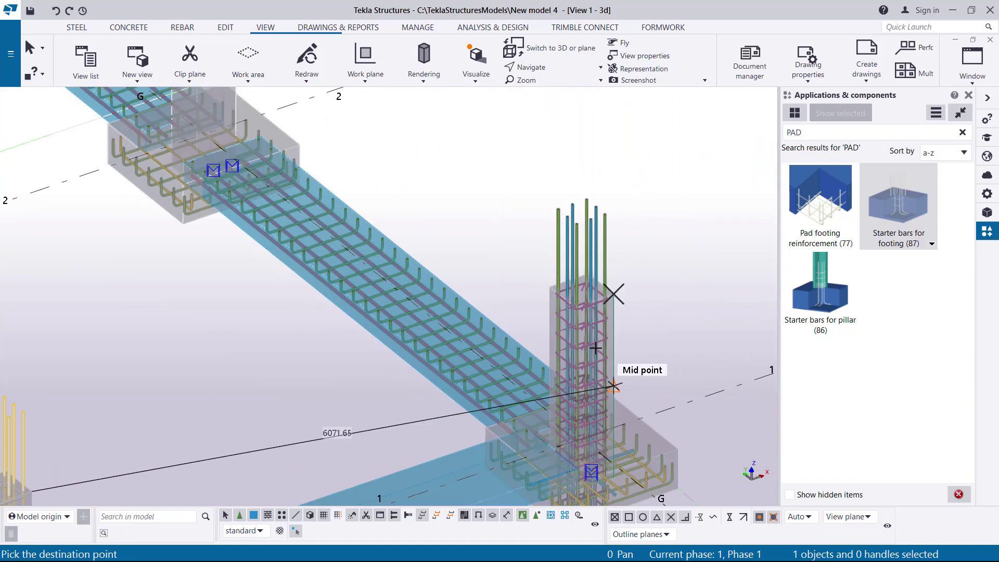
{"action": "scroll", "coordinate": [350, 209], "scroll_direction": "up", "scroll_amount": 5}
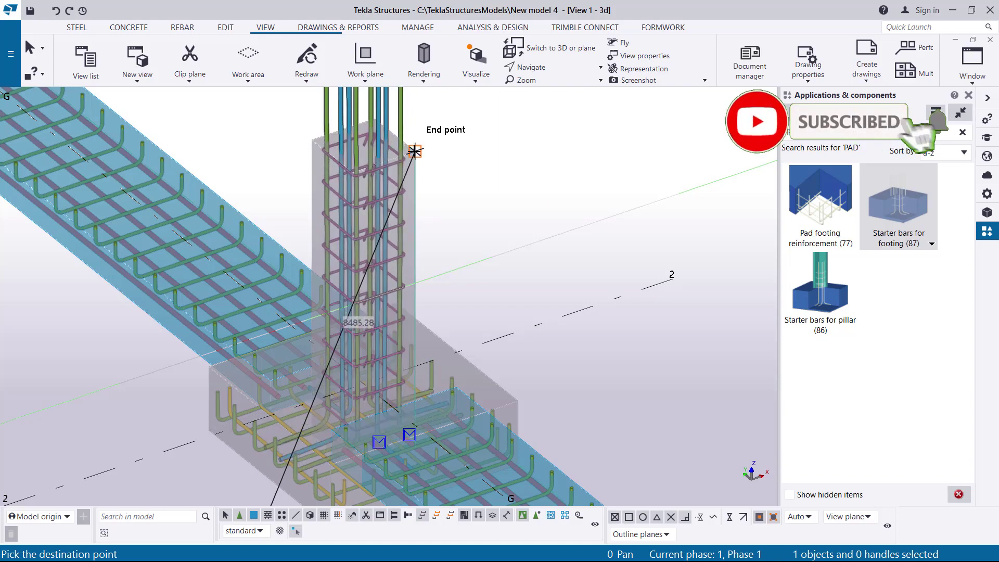
{"action": "right_click", "coordinate": [492, 156]}
{"action": "scroll", "coordinate": [484, 162], "scroll_direction": "down", "scroll_amount": 10}
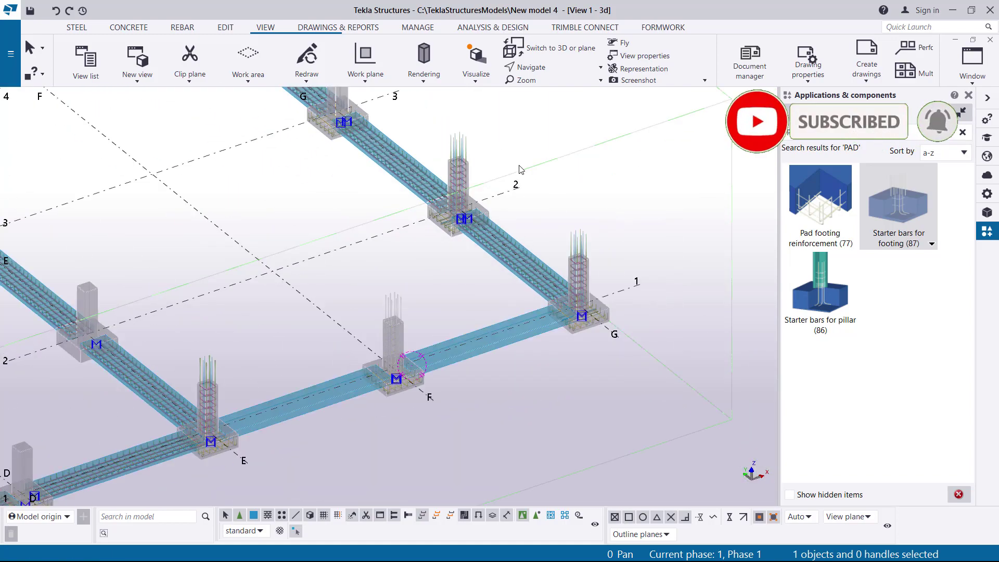
Step: Add Starter bars for footing (87) to the concrete column at B/1 and end the command
{"action": "scroll", "coordinate": [281, 340], "scroll_direction": "up", "scroll_amount": 5}
{"action": "scroll", "coordinate": [359, 313], "scroll_direction": "up", "scroll_amount": 1}
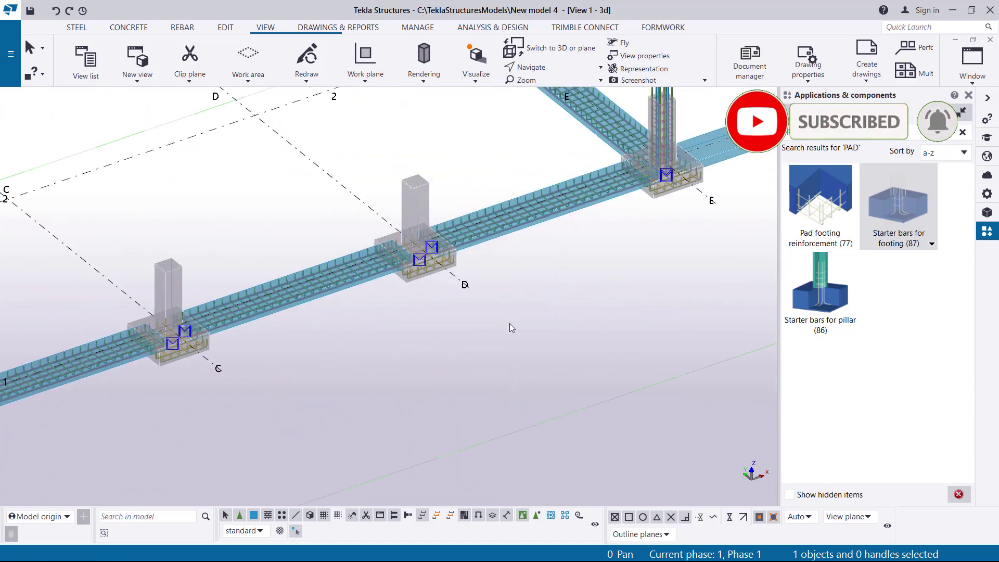
{"action": "scroll", "coordinate": [492, 307], "scroll_direction": "down", "scroll_amount": 5}
{"action": "scroll", "coordinate": [296, 337], "scroll_direction": "up", "scroll_amount": 4}
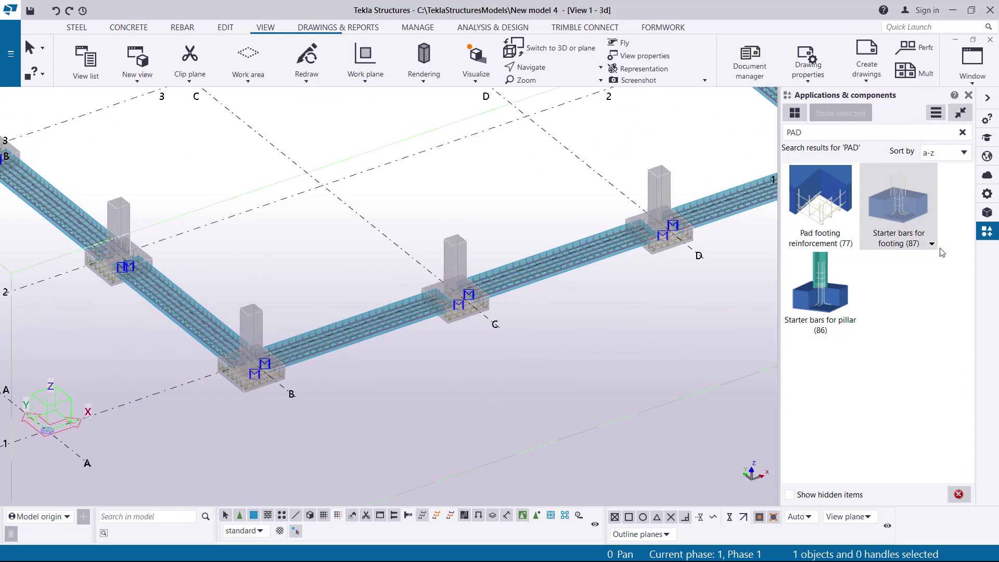
{"action": "scroll", "coordinate": [273, 389], "scroll_direction": "up", "scroll_amount": 6}
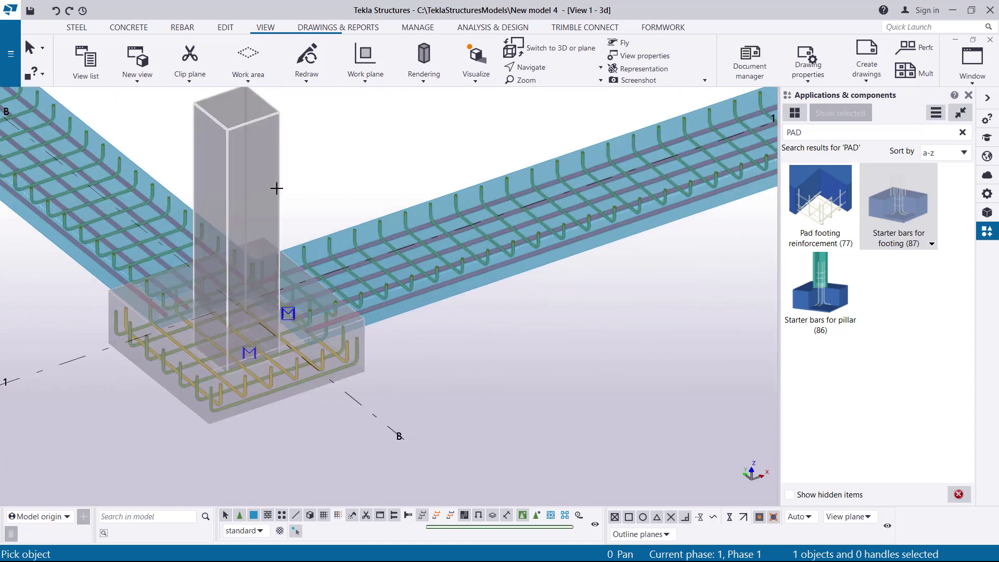
{"action": "left_click", "coordinate": [278, 179]}
{"action": "right_click", "coordinate": [337, 141]}
{"action": "left_click", "coordinate": [375, 148]}
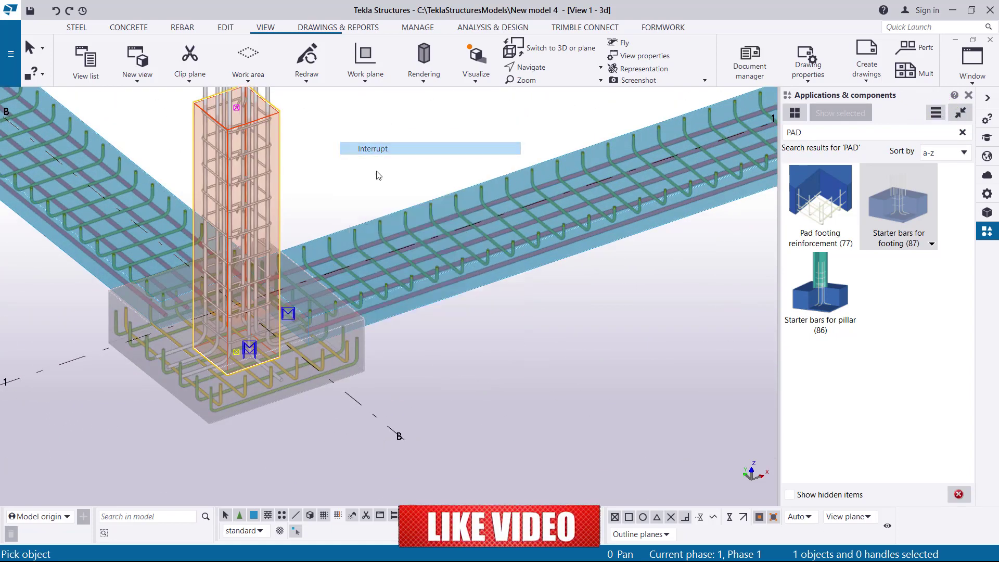
Step: Examine the footings and columns along grid B from B/1 to B/5 for missing starter bars
{"action": "scroll", "coordinate": [404, 329], "scroll_direction": "down", "scroll_amount": 3}
{"action": "scroll", "coordinate": [530, 340], "scroll_direction": "down", "scroll_amount": 5}
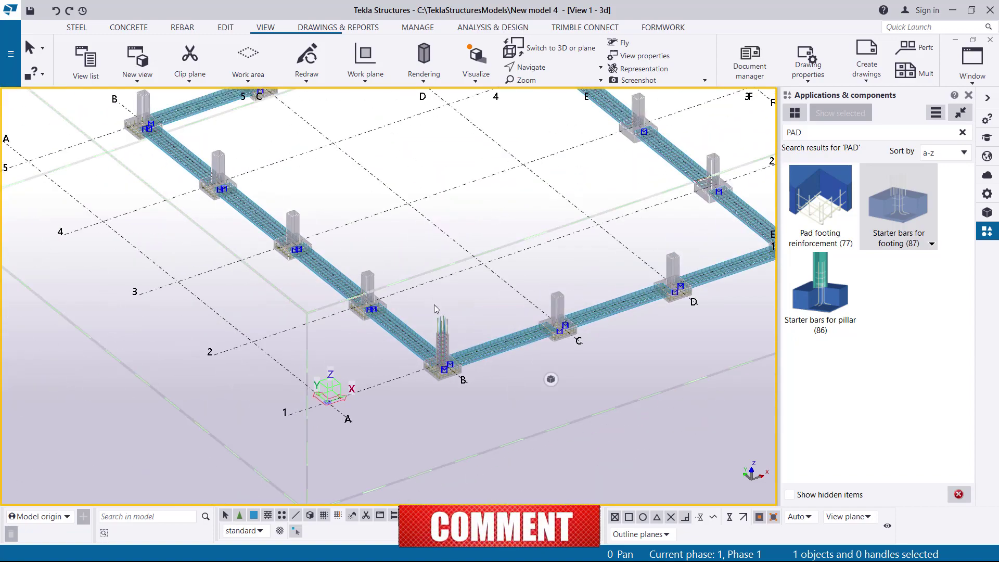
{"action": "scroll", "coordinate": [447, 349], "scroll_direction": "up", "scroll_amount": 3}
{"action": "scroll", "coordinate": [446, 349], "scroll_direction": "down", "scroll_amount": 5}
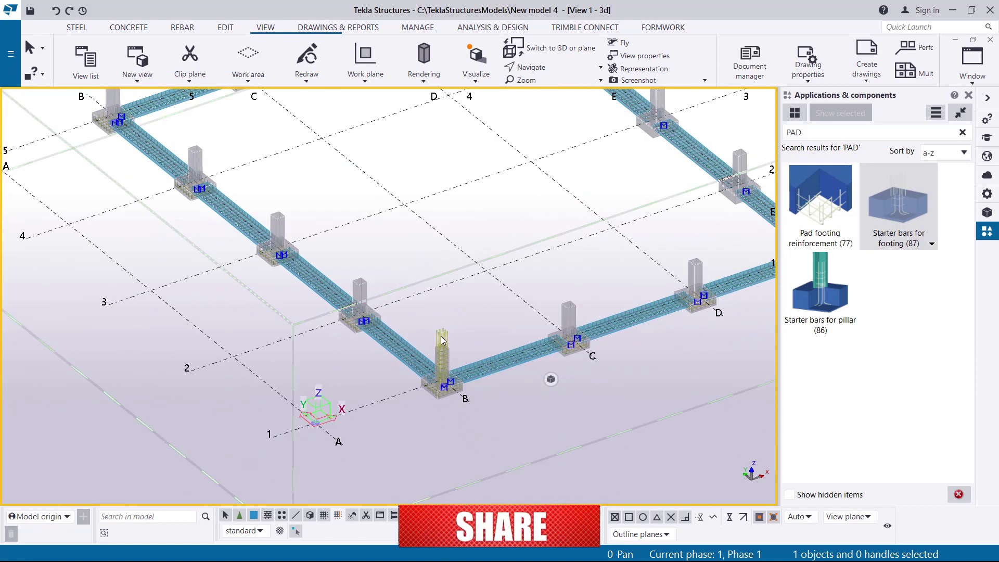
{"action": "scroll", "coordinate": [319, 346], "scroll_direction": "down", "scroll_amount": 5}
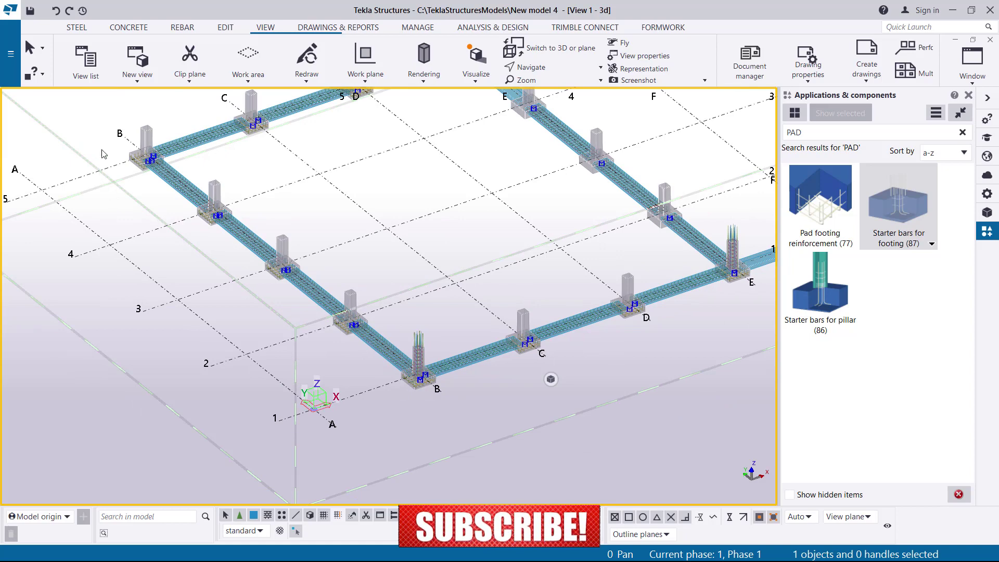
{"action": "scroll", "coordinate": [160, 143], "scroll_direction": "up", "scroll_amount": 5}
{"action": "scroll", "coordinate": [160, 143], "scroll_direction": "up", "scroll_amount": 1}
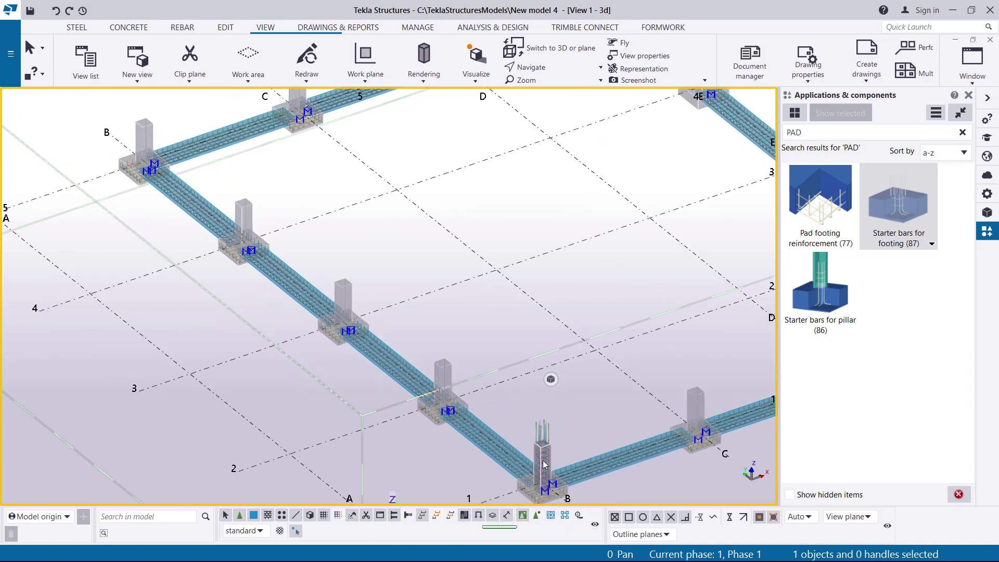
{"action": "middle_click_drag", "start_coordinate": [126, 156], "coordinate": [154, 173], "text": "ctrl"}
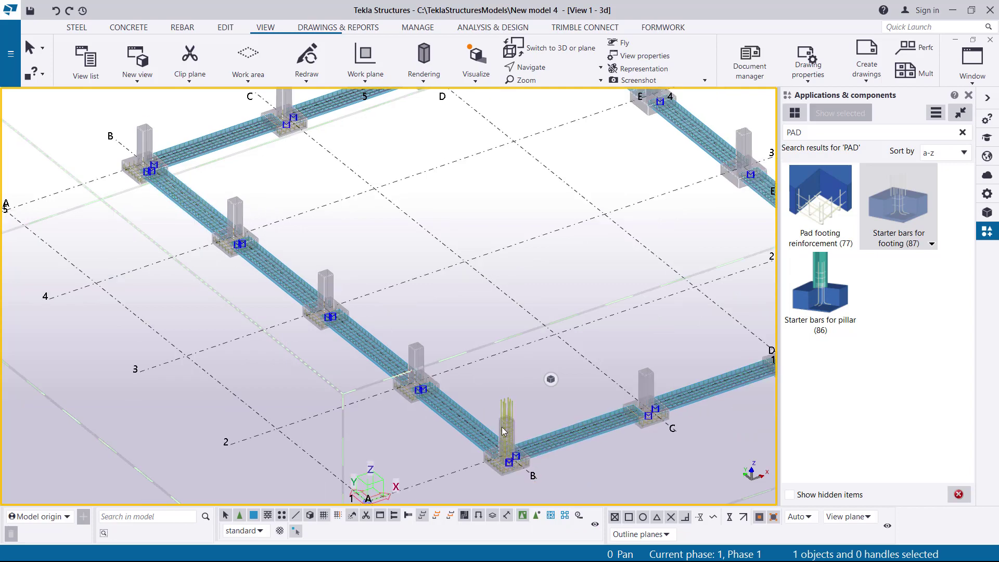
{"action": "scroll", "coordinate": [529, 398], "scroll_direction": "up", "scroll_amount": 5}
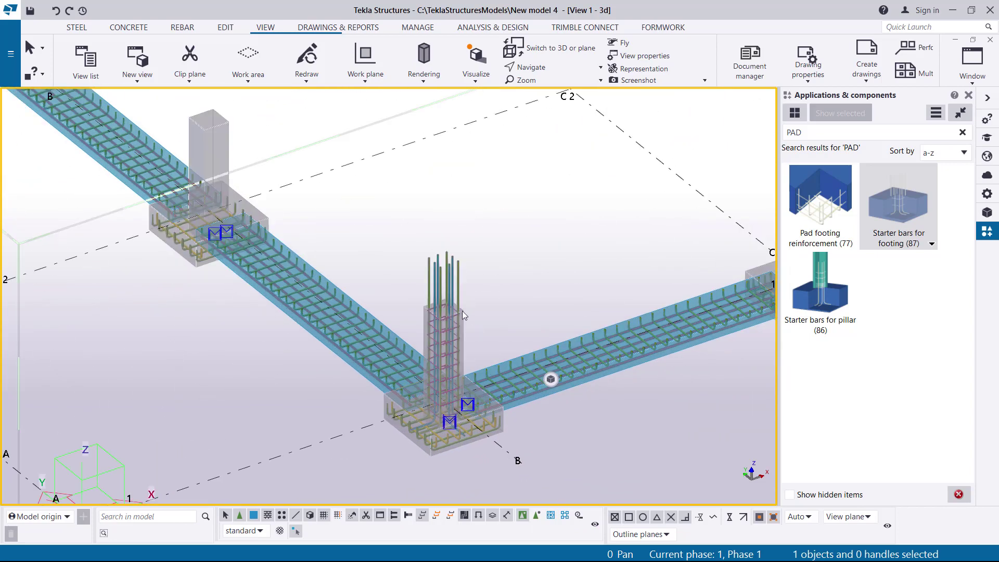
Step: Linear-copy the B/1 starter bars along grid B with dY 6000 and 4 copies, and end the command
{"action": "left_click", "coordinate": [442, 267]}
{"action": "right_click", "coordinate": [442, 267]}
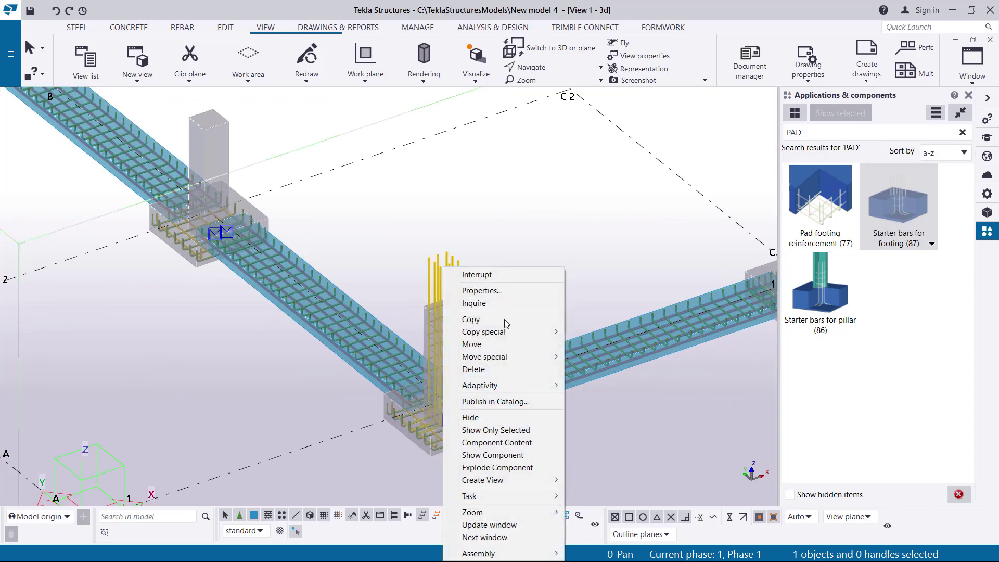
{"action": "mouse_move", "coordinate": [506, 334]}
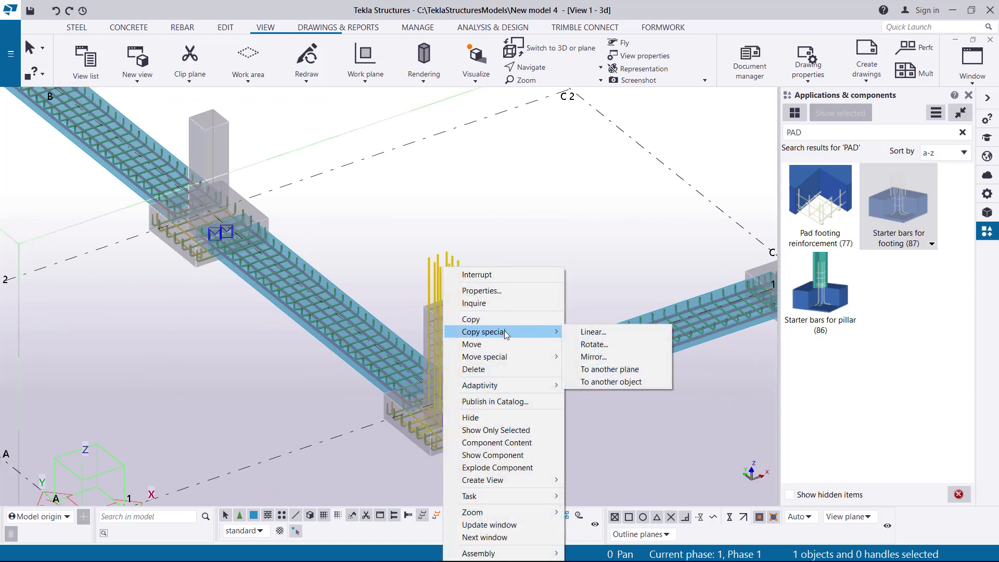
{"action": "left_click", "coordinate": [593, 331]}
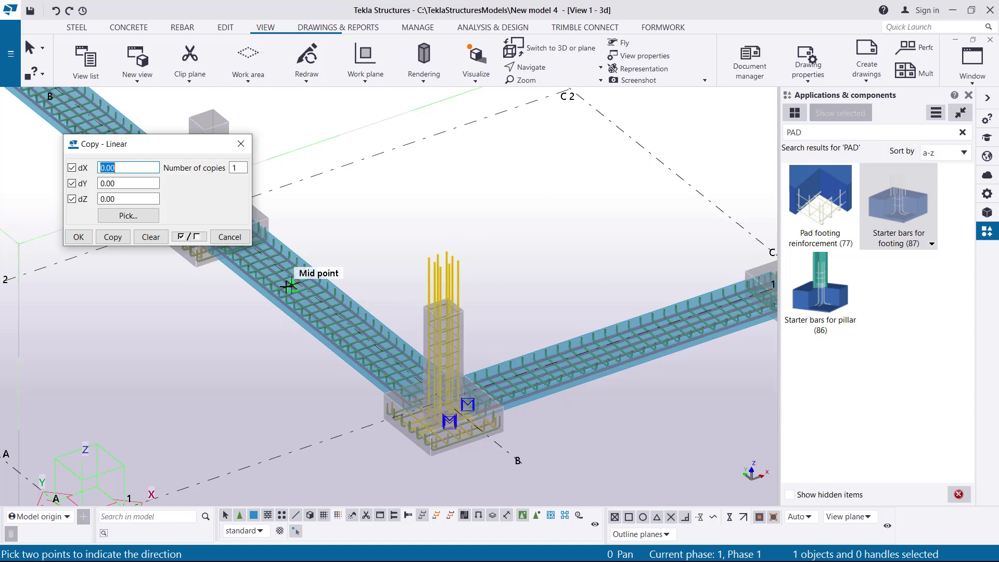
{"action": "scroll", "coordinate": [458, 354], "scroll_direction": "down", "scroll_amount": 2}
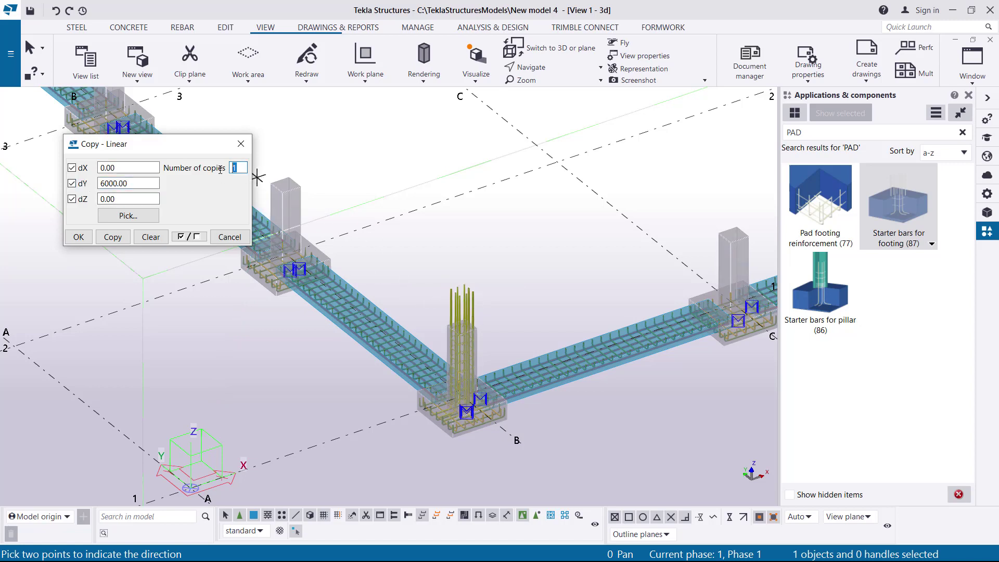
{"action": "left_click", "coordinate": [115, 237]}
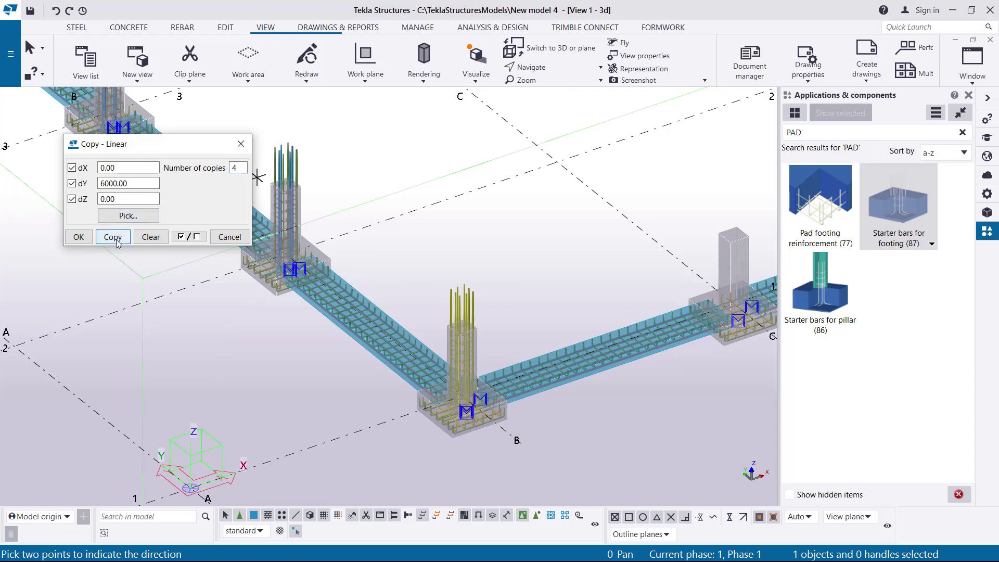
{"action": "left_click", "coordinate": [79, 239]}
{"action": "right_click", "coordinate": [372, 148]}
{"action": "left_click", "coordinate": [405, 157]}
Step: Check the copied starter bars along grid B and examine the columns along grid 5 and grid E
{"action": "scroll", "coordinate": [440, 363], "scroll_direction": "down", "scroll_amount": 4}
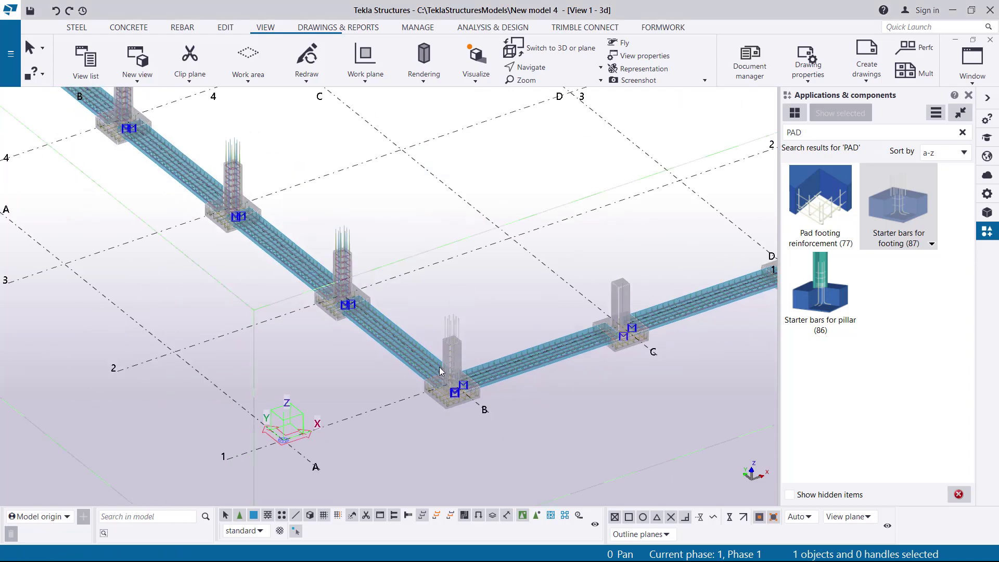
{"action": "scroll", "coordinate": [204, 165], "scroll_direction": "up", "scroll_amount": 3}
{"action": "scroll", "coordinate": [205, 224], "scroll_direction": "down", "scroll_amount": 5}
{"action": "scroll", "coordinate": [208, 179], "scroll_direction": "up", "scroll_amount": 6}
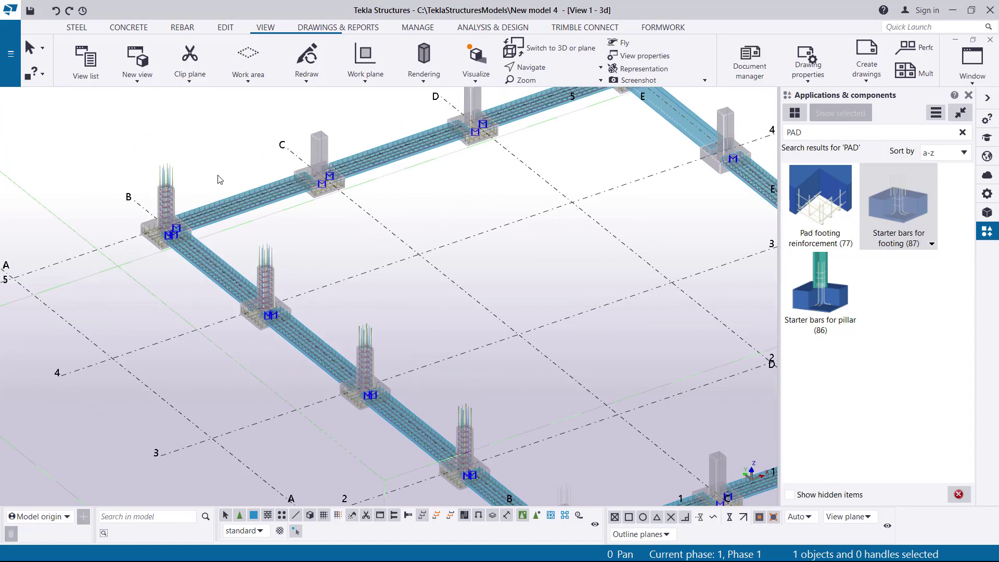
{"action": "scroll", "coordinate": [168, 180], "scroll_direction": "down", "scroll_amount": 5}
{"action": "scroll", "coordinate": [329, 230], "scroll_direction": "up", "scroll_amount": 4}
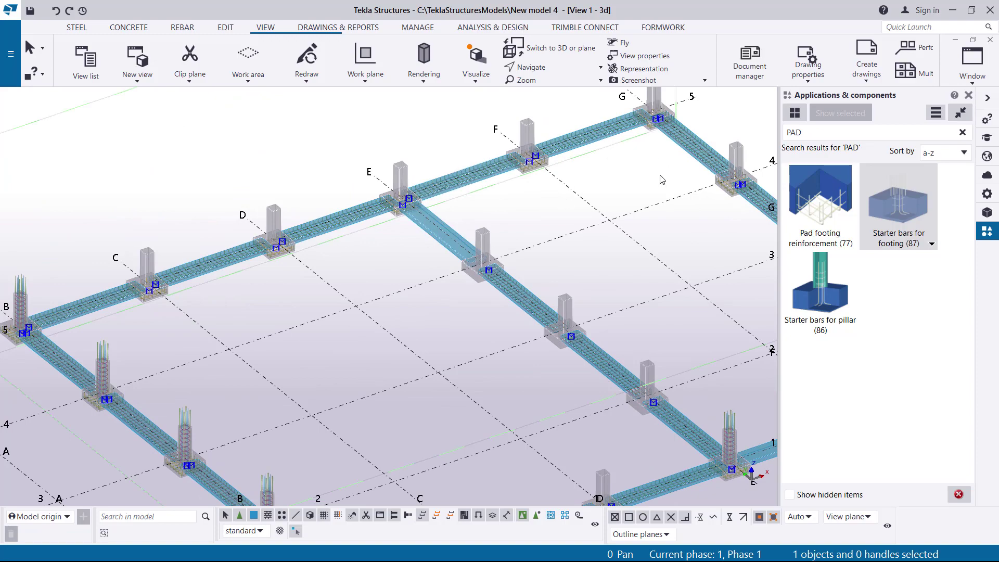
{"action": "scroll", "coordinate": [624, 125], "scroll_direction": "down", "scroll_amount": 2}
Step: Linear-copy the starter bars at B/5 along grid 5 with dX 6000, dY 0 and 5 copies, and end the command
{"action": "scroll", "coordinate": [158, 207], "scroll_direction": "up", "scroll_amount": 6}
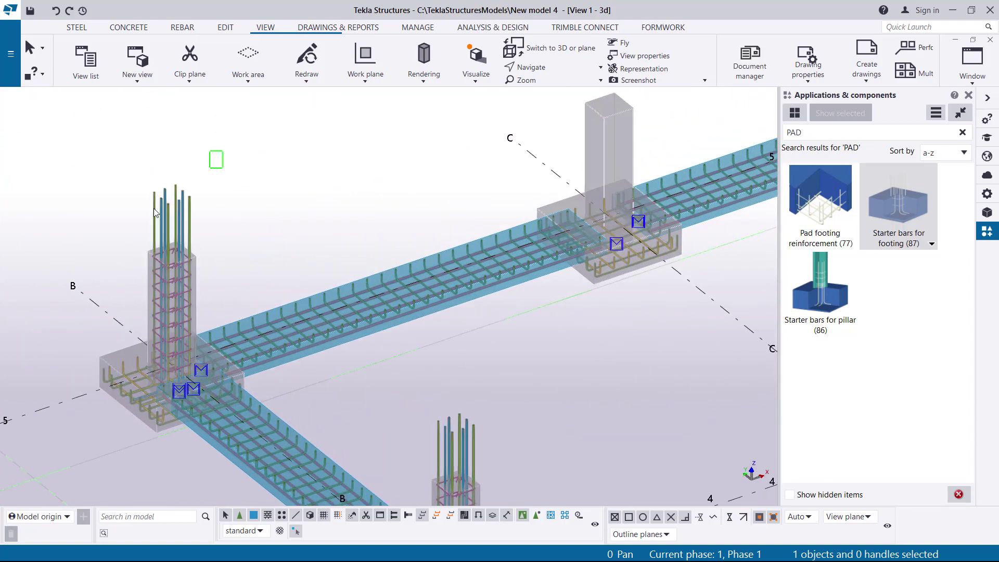
{"action": "left_click_drag", "start_coordinate": [139, 223], "coordinate": [138, 221]}
{"action": "right_click", "coordinate": [245, 164]}
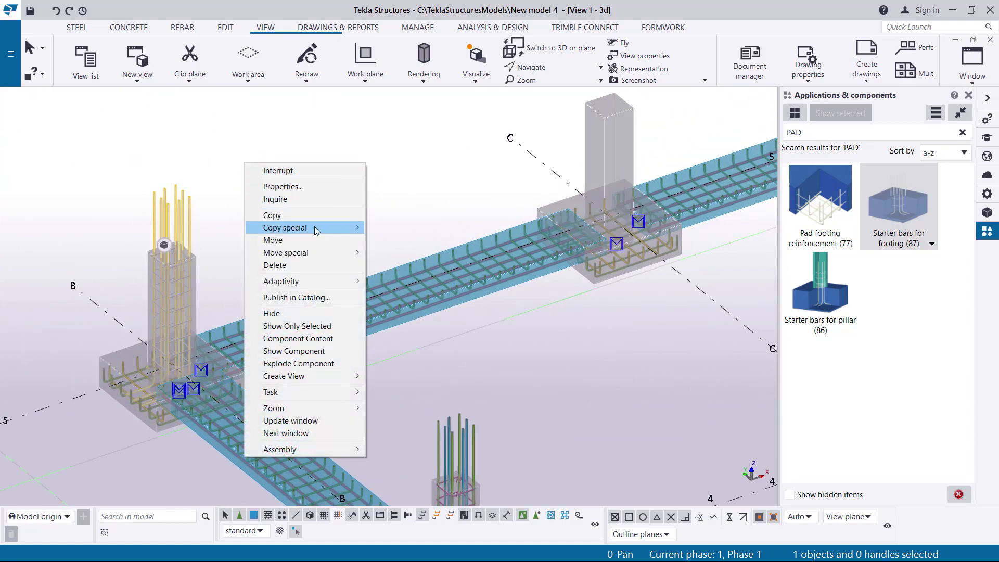
{"action": "mouse_move", "coordinate": [343, 231]}
{"action": "left_click", "coordinate": [392, 227]}
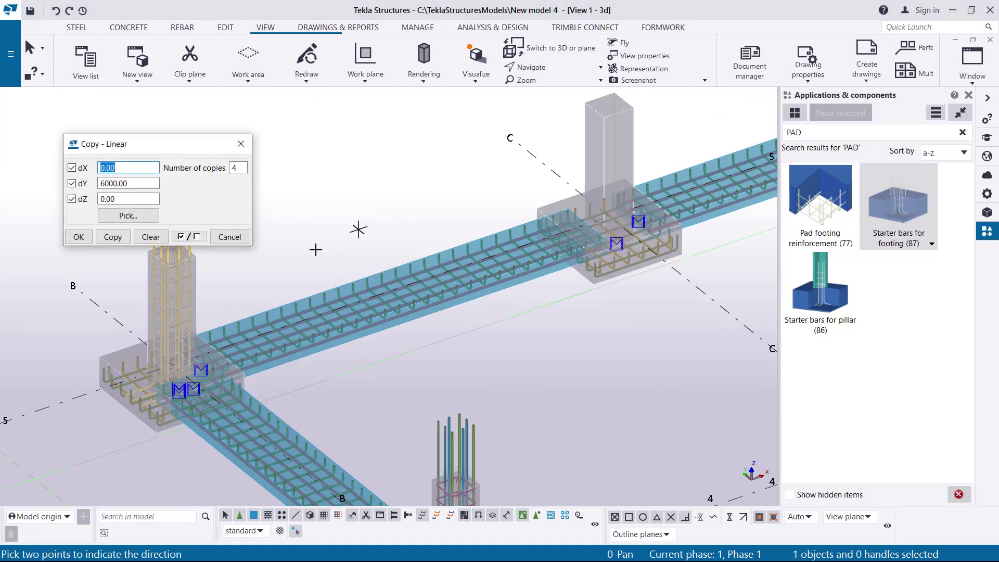
{"action": "scroll", "coordinate": [257, 368], "scroll_direction": "down", "scroll_amount": 3}
{"action": "scroll", "coordinate": [257, 368], "scroll_direction": "down", "scroll_amount": 5}
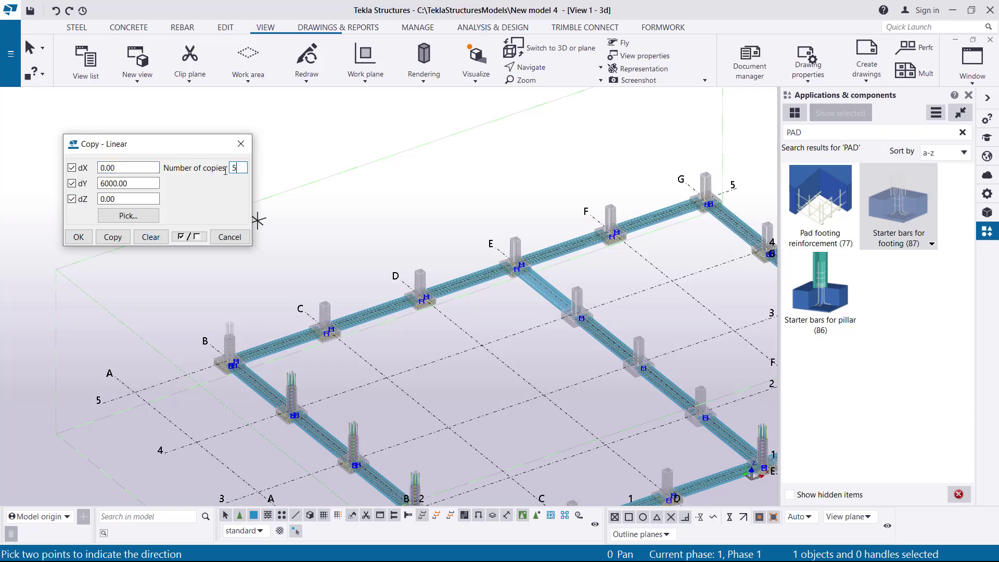
{"action": "scroll", "coordinate": [765, 484], "scroll_direction": "up", "scroll_amount": 5}
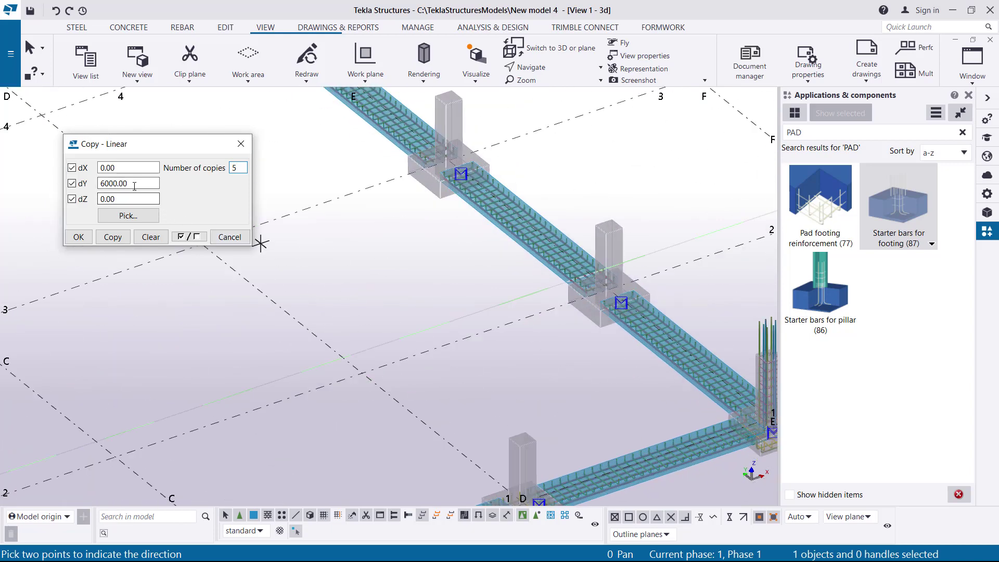
{"action": "right_click", "coordinate": [115, 184]}
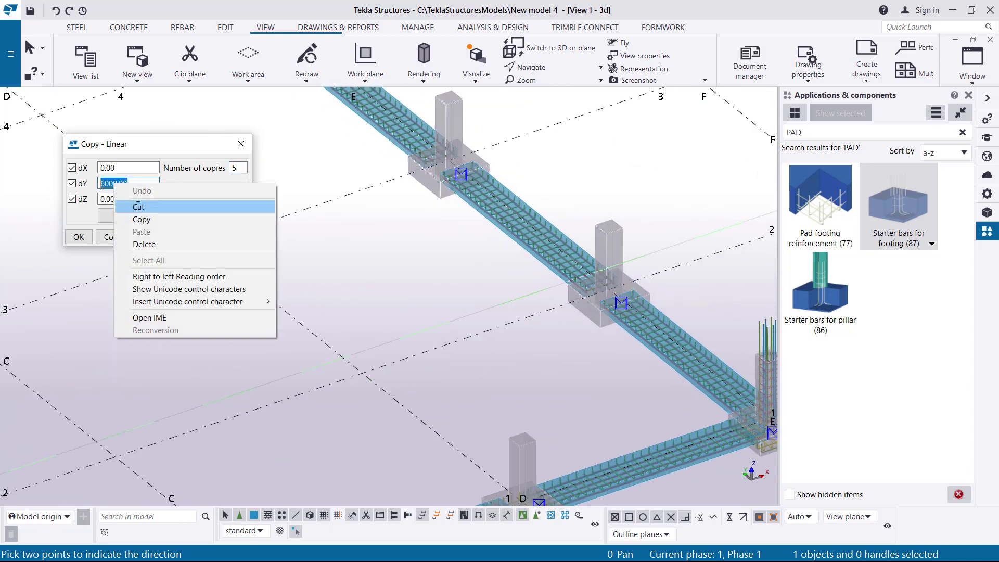
{"action": "left_click", "coordinate": [140, 204]}
{"action": "right_click", "coordinate": [109, 168]}
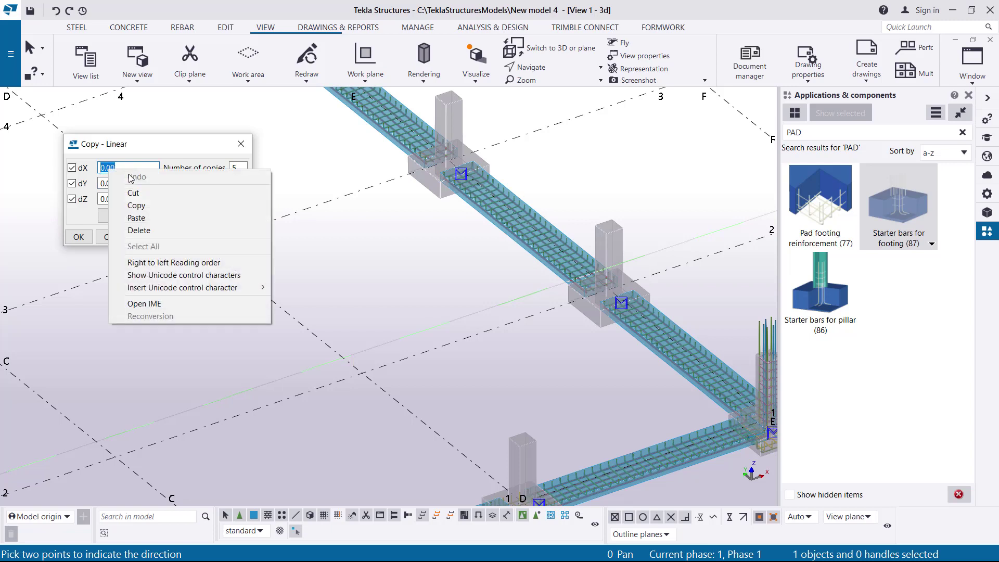
{"action": "left_click", "coordinate": [156, 216]}
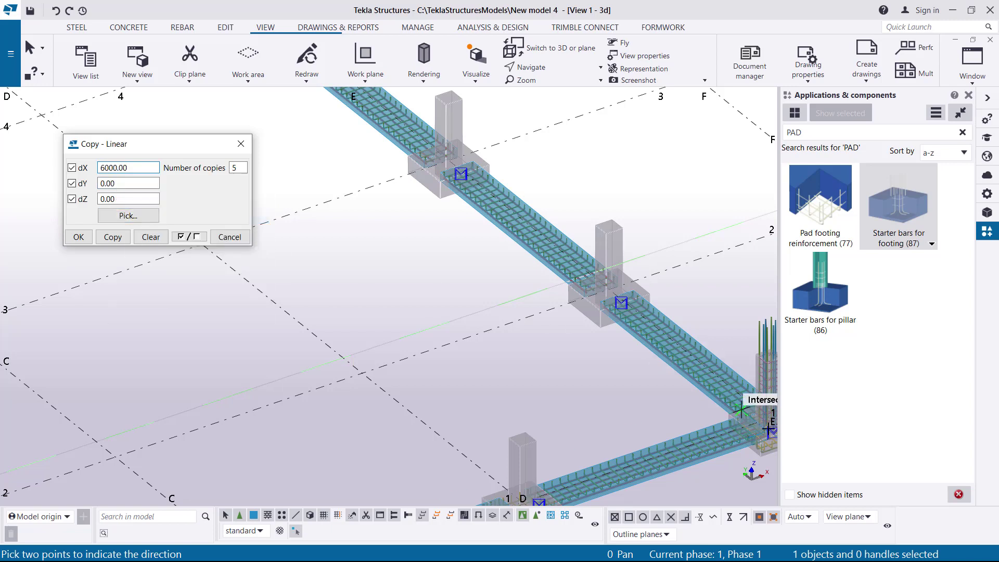
{"action": "left_click", "coordinate": [113, 237]}
{"action": "scroll", "coordinate": [519, 350], "scroll_direction": "down", "scroll_amount": 5}
{"action": "scroll", "coordinate": [432, 225], "scroll_direction": "up", "scroll_amount": 5}
{"action": "right_click", "coordinate": [435, 195]}
{"action": "left_click", "coordinate": [459, 203]}
{"action": "left_click", "coordinate": [79, 237]}
Step: Check the copied starter bars along grid 5, viewing column E/5 from other sides, and examine the columns along grid E
{"action": "scroll", "coordinate": [508, 230], "scroll_direction": "up", "scroll_amount": 3}
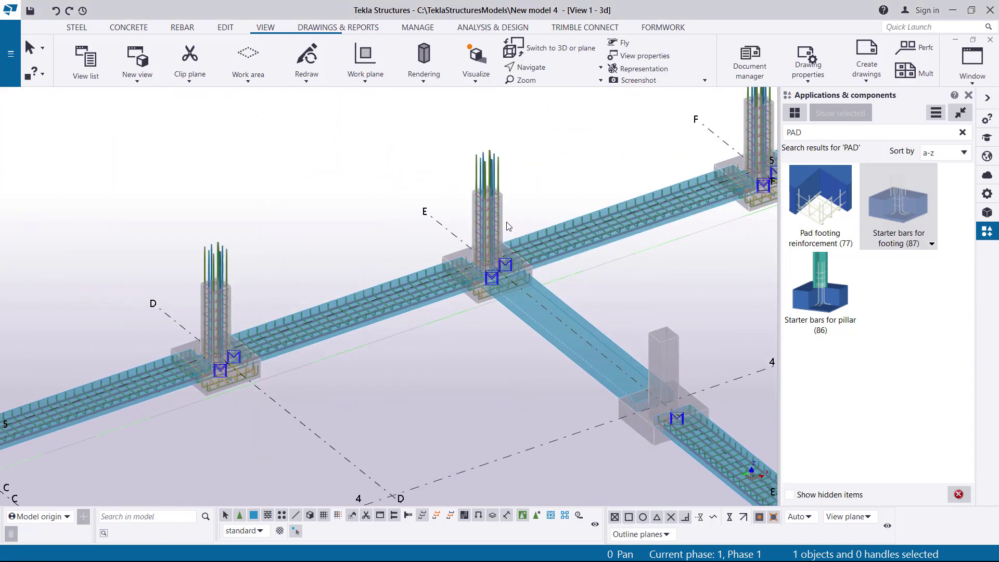
{"action": "scroll", "coordinate": [500, 213], "scroll_direction": "up", "scroll_amount": 6}
{"action": "left_click", "coordinate": [547, 70]}
{"action": "left_click", "coordinate": [553, 88]}
{"action": "left_click_drag", "start_coordinate": [487, 302], "coordinate": [583, 302]}
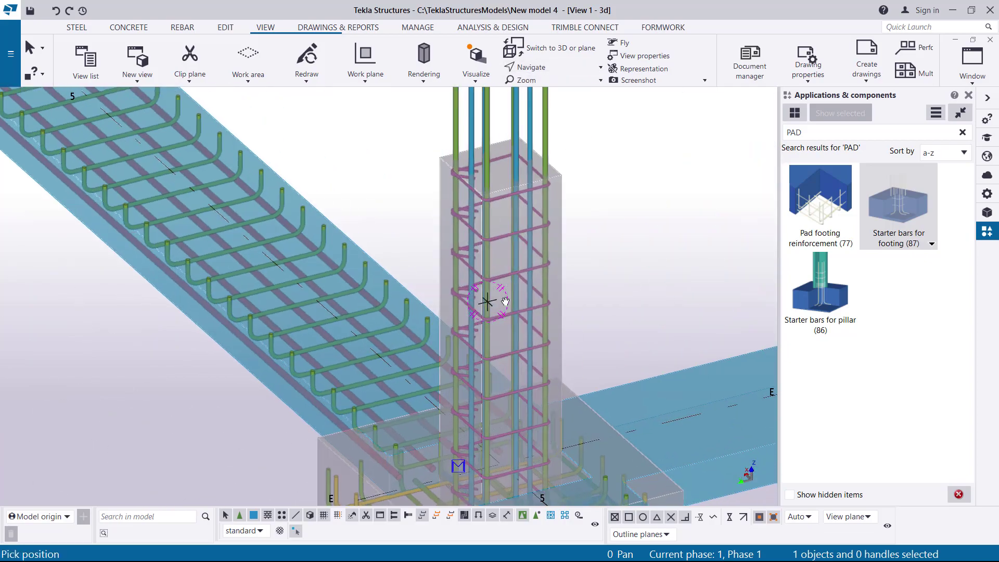
{"action": "scroll", "coordinate": [430, 311], "scroll_direction": "down", "scroll_amount": 5}
{"action": "left_click_drag", "start_coordinate": [399, 284], "coordinate": [483, 347]}
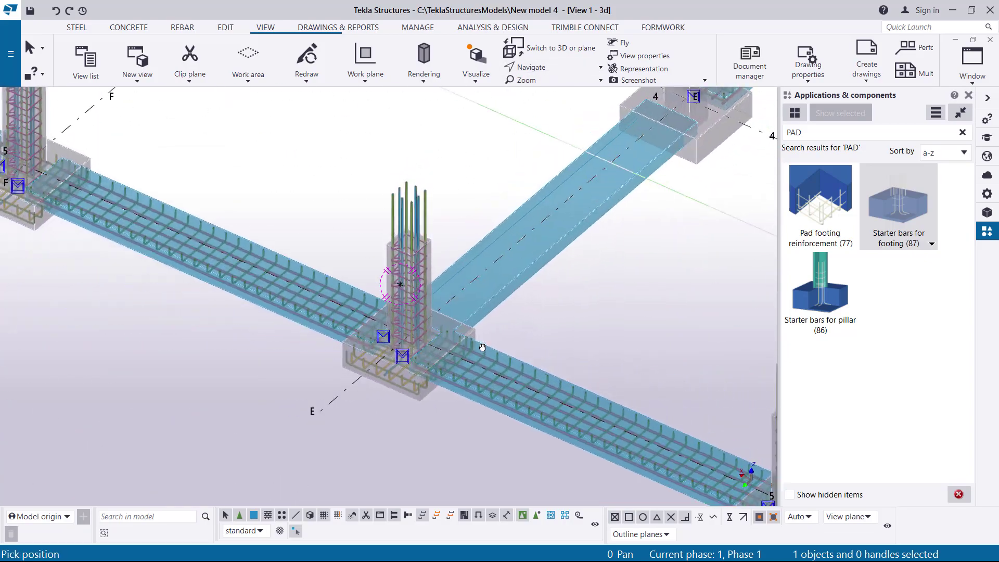
{"action": "scroll", "coordinate": [483, 348], "scroll_direction": "down", "scroll_amount": 5}
{"action": "scroll", "coordinate": [299, 228], "scroll_direction": "up", "scroll_amount": 3}
{"action": "right_click", "coordinate": [288, 187]}
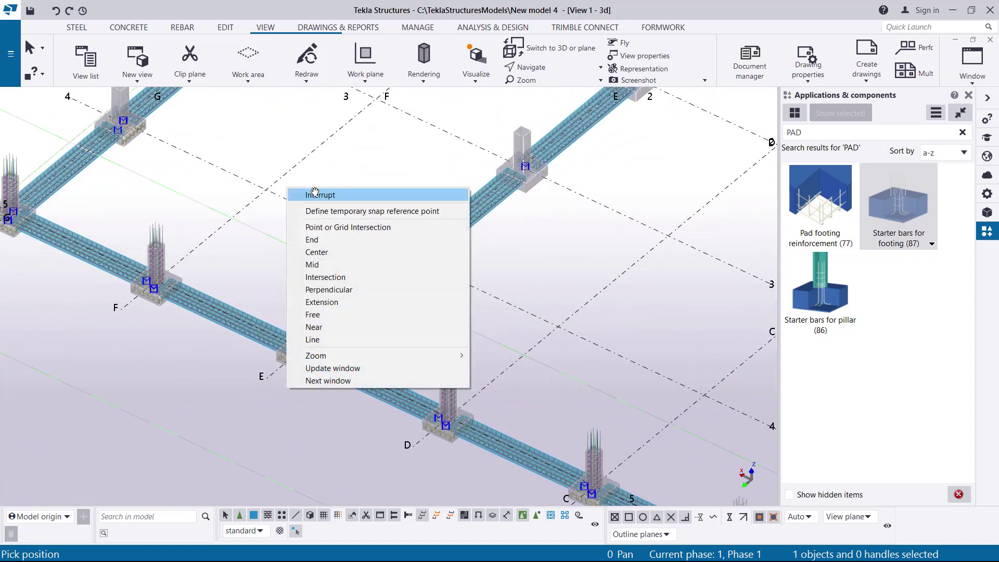
{"action": "left_click", "coordinate": [315, 195]}
{"action": "scroll", "coordinate": [314, 208], "scroll_direction": "down", "scroll_amount": 5}
{"action": "scroll", "coordinate": [223, 394], "scroll_direction": "up", "scroll_amount": 4}
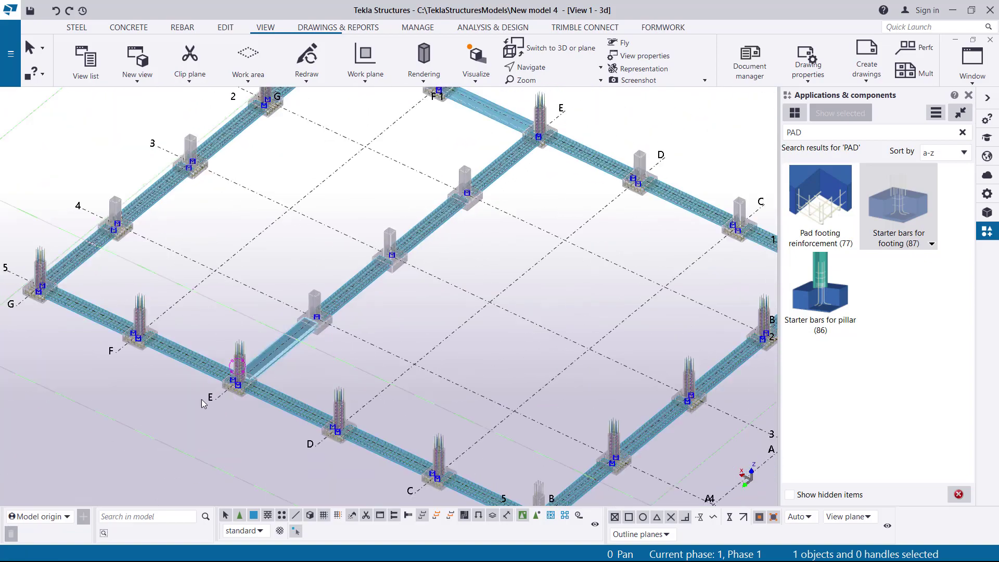
Step: Try to linear-copy the starter bars at E/5 with dX -6000 and 3 copies, and end the command
{"action": "scroll", "coordinate": [222, 394], "scroll_direction": "up", "scroll_amount": 5}
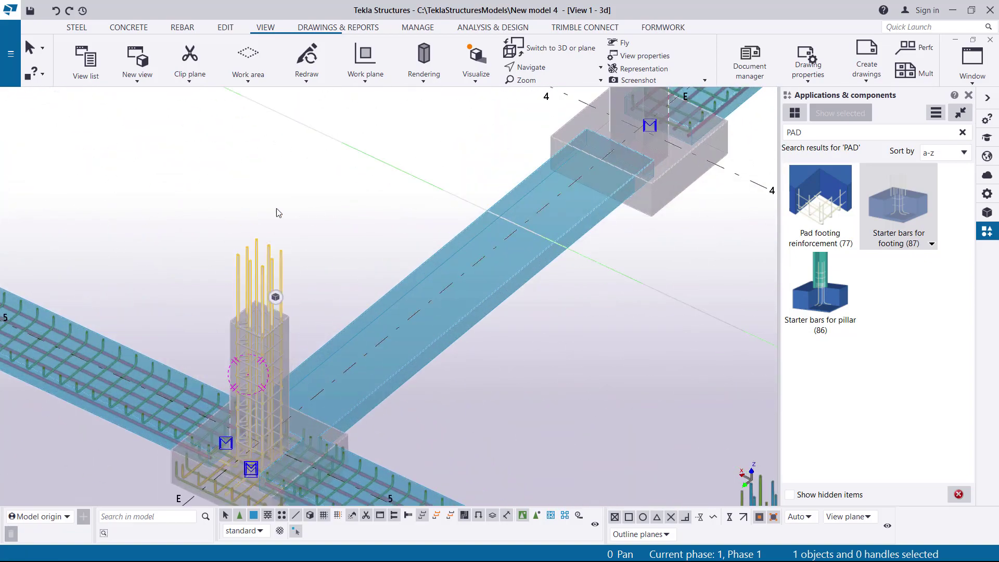
{"action": "right_click", "coordinate": [276, 198]}
{"action": "mouse_move", "coordinate": [388, 263]}
{"action": "left_click", "coordinate": [427, 264]}
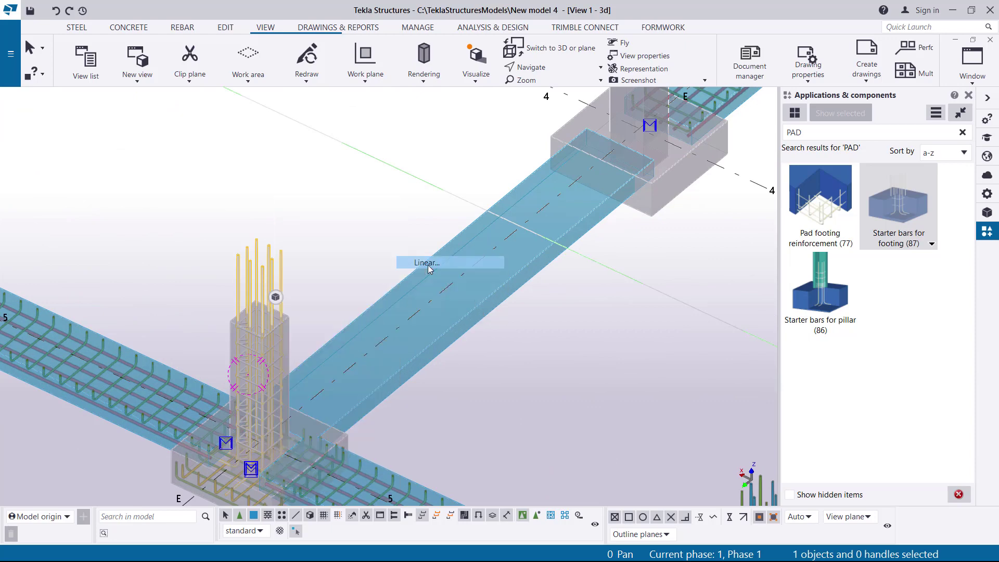
{"action": "scroll", "coordinate": [353, 291], "scroll_direction": "down", "scroll_amount": 8}
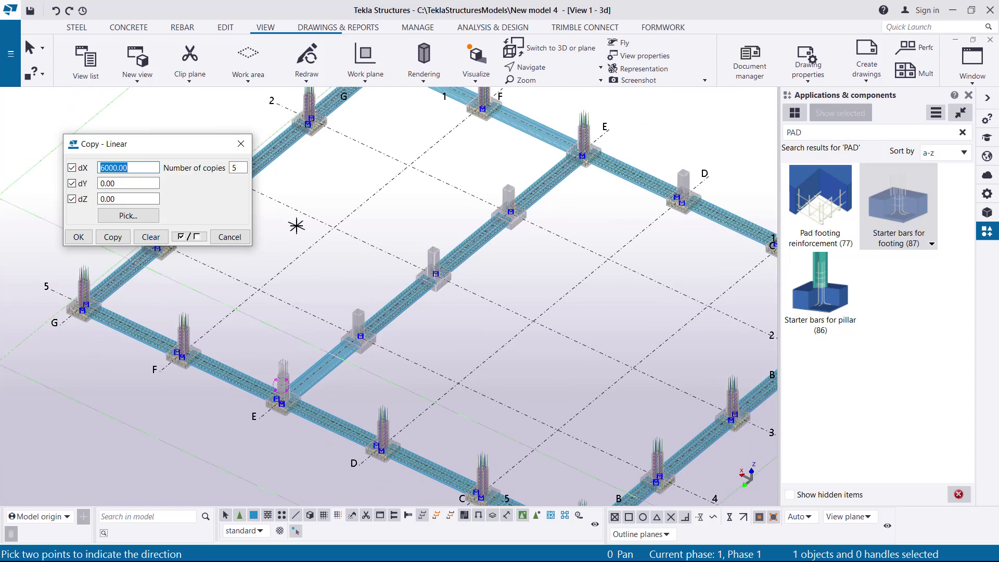
{"action": "scroll", "coordinate": [748, 492], "scroll_direction": "up", "scroll_amount": 6}
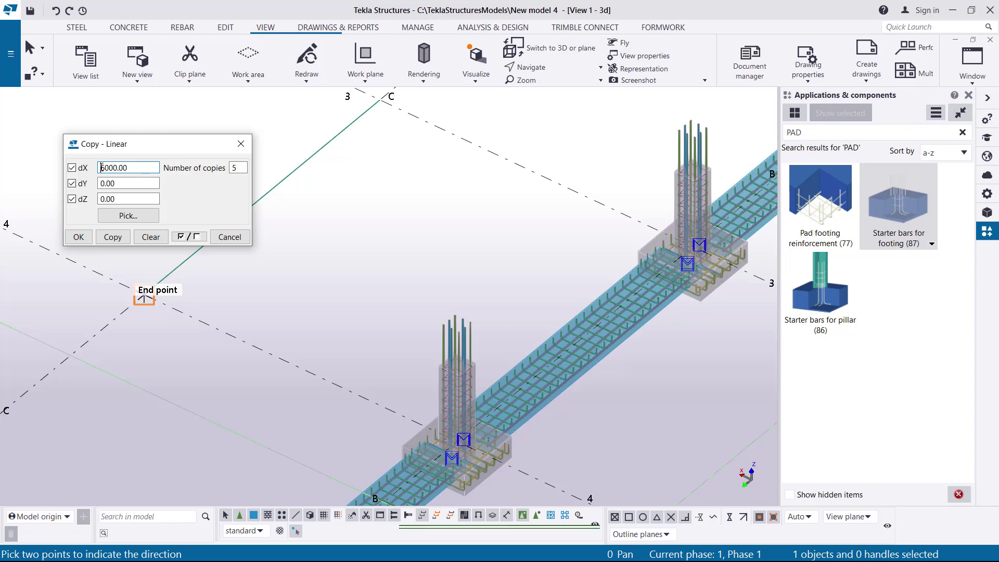
{"action": "type", "text": "1"}
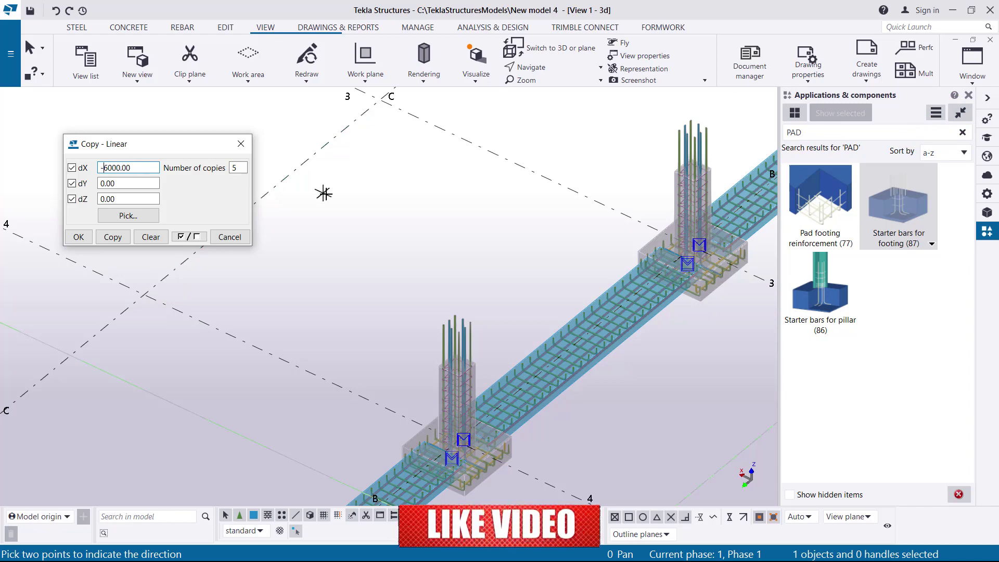
{"action": "scroll", "coordinate": [424, 334], "scroll_direction": "down", "scroll_amount": 5}
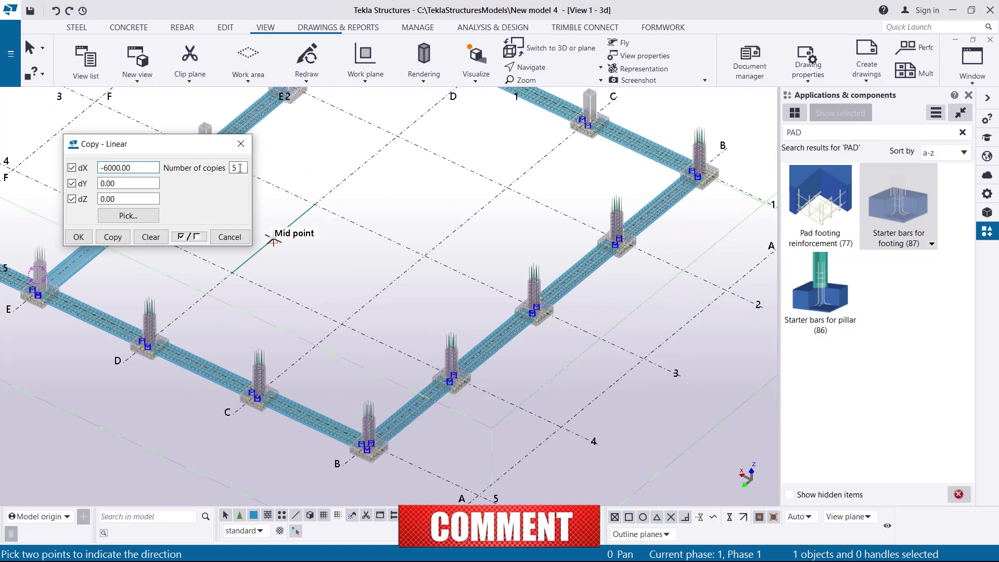
{"action": "left_click_drag", "start_coordinate": [240, 167], "coordinate": [223, 169]}
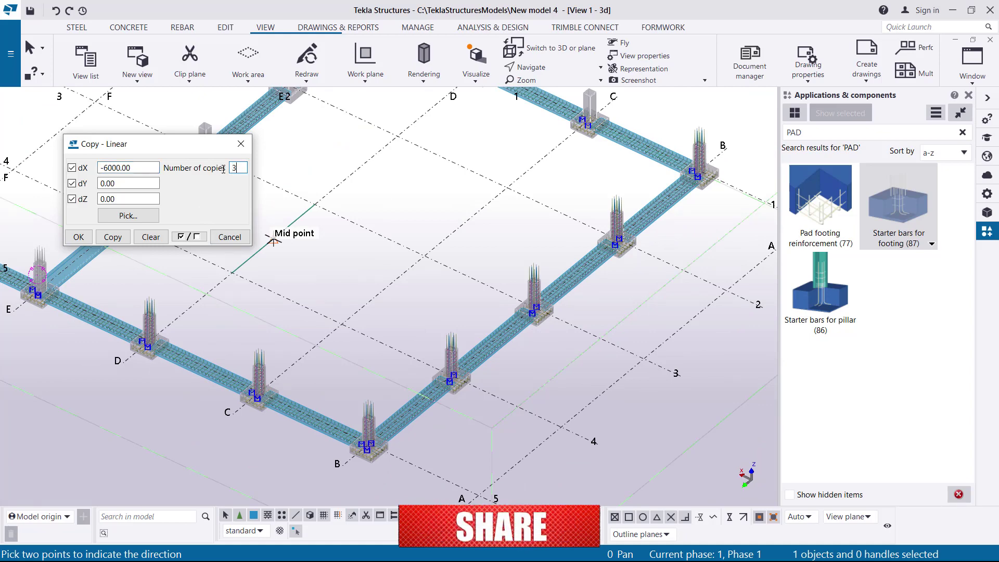
{"action": "left_click", "coordinate": [83, 234]}
{"action": "scroll", "coordinate": [312, 366], "scroll_direction": "down", "scroll_amount": 7}
{"action": "scroll", "coordinate": [248, 297], "scroll_direction": "up", "scroll_amount": 8}
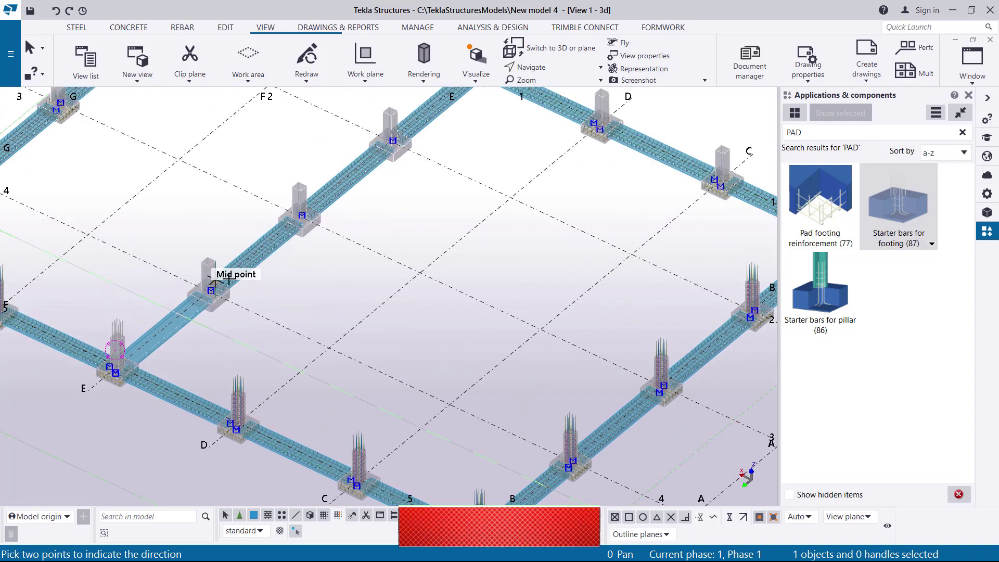
{"action": "scroll", "coordinate": [339, 290], "scroll_direction": "down", "scroll_amount": 5}
{"action": "scroll", "coordinate": [223, 281], "scroll_direction": "up", "scroll_amount": 8}
{"action": "right_click", "coordinate": [221, 170]}
{"action": "left_click", "coordinate": [232, 172]}
Step: Linear-copy the starter bars at E/5 along grid E with dX 0, dY -6000 and 3 copies, and end the command
{"action": "scroll", "coordinate": [192, 280], "scroll_direction": "up", "scroll_amount": 6}
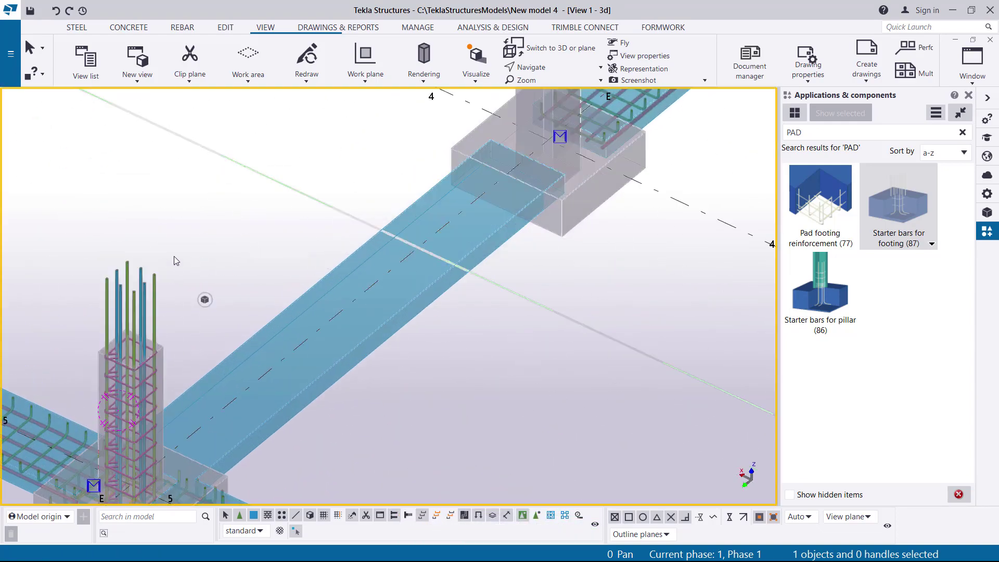
{"action": "left_click_drag", "start_coordinate": [87, 303], "coordinate": [89, 303]}
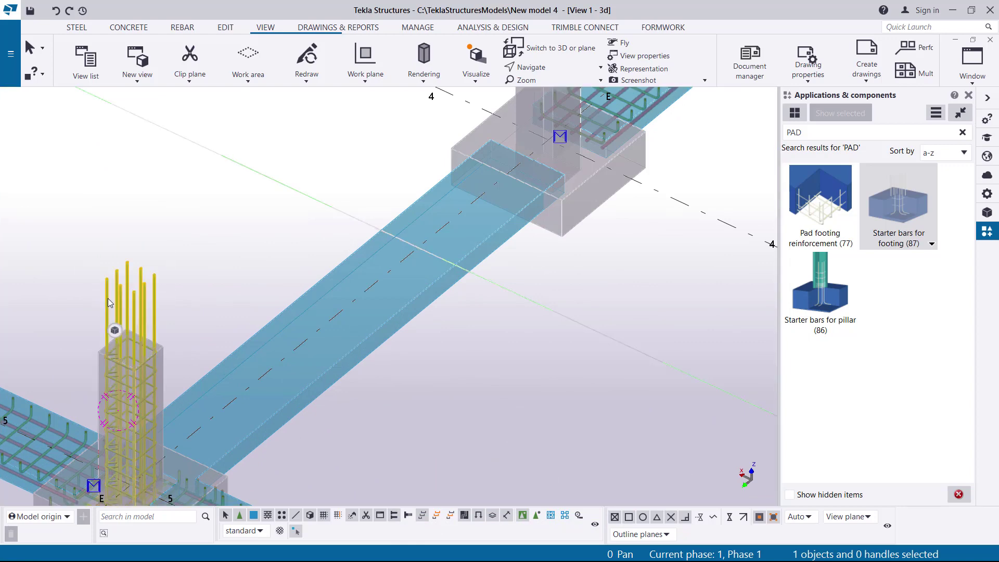
{"action": "right_click", "coordinate": [154, 195]}
{"action": "mouse_move", "coordinate": [243, 265]}
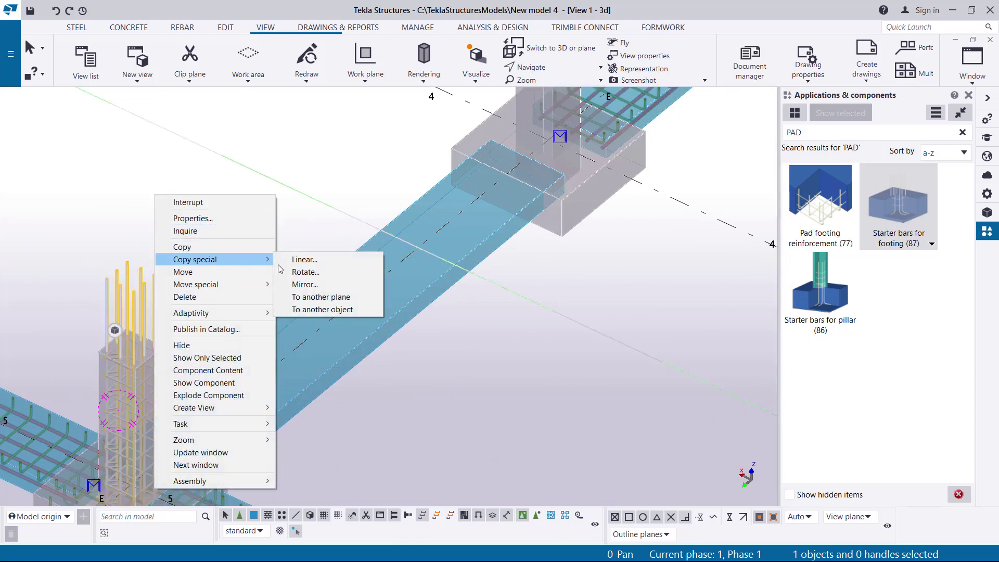
{"action": "left_click", "coordinate": [320, 266]}
{"action": "key", "text": "ctrl+c"}
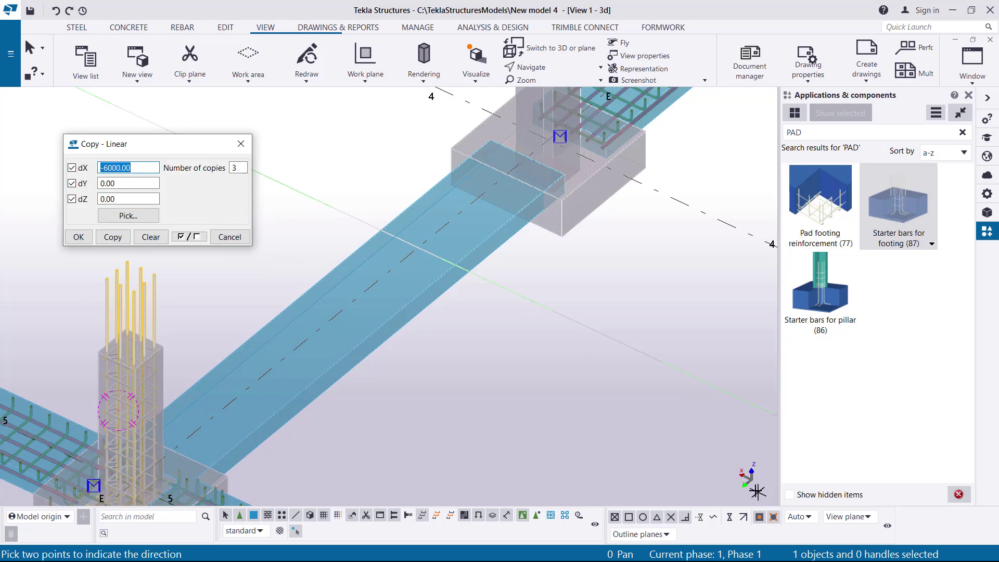
{"action": "scroll", "coordinate": [494, 320], "scroll_direction": "down", "scroll_amount": 5}
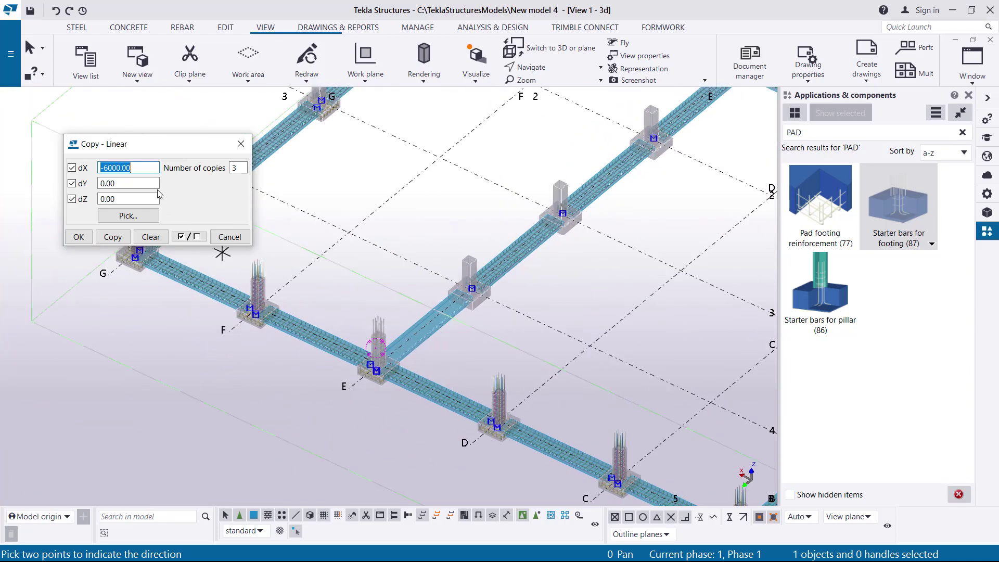
{"action": "right_click", "coordinate": [109, 168]}
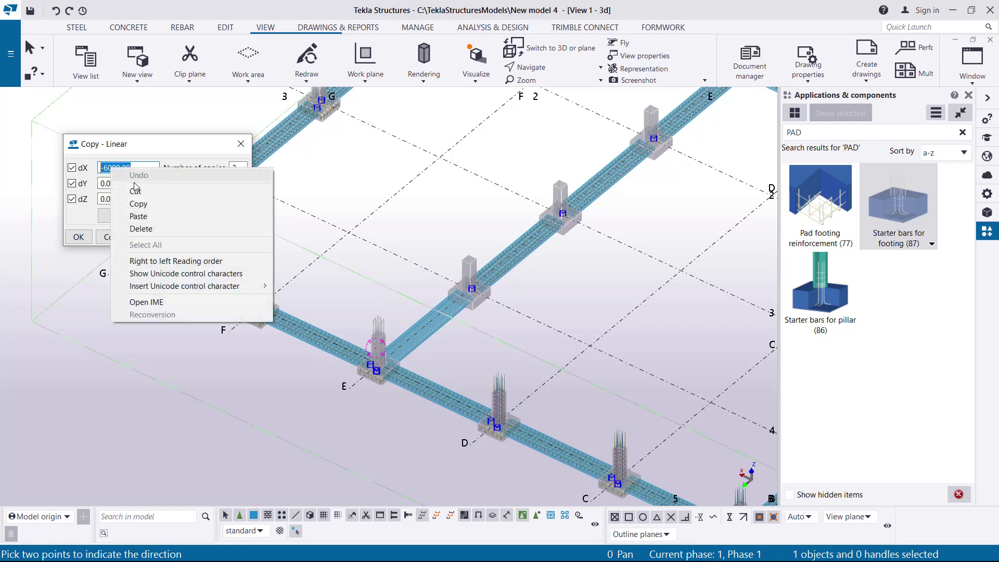
{"action": "left_click", "coordinate": [127, 186]}
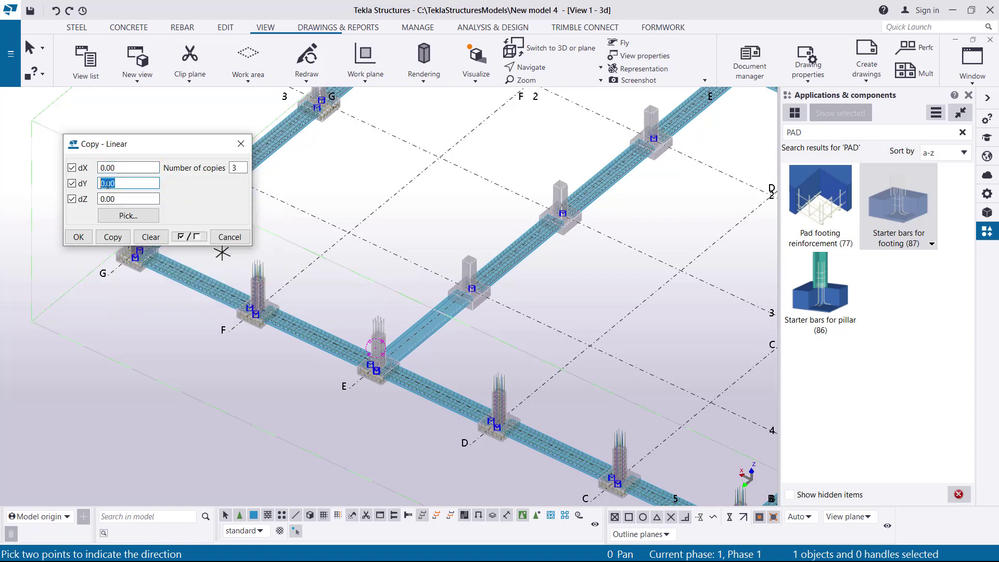
{"action": "right_click", "coordinate": [104, 185]}
{"action": "left_click", "coordinate": [129, 232]}
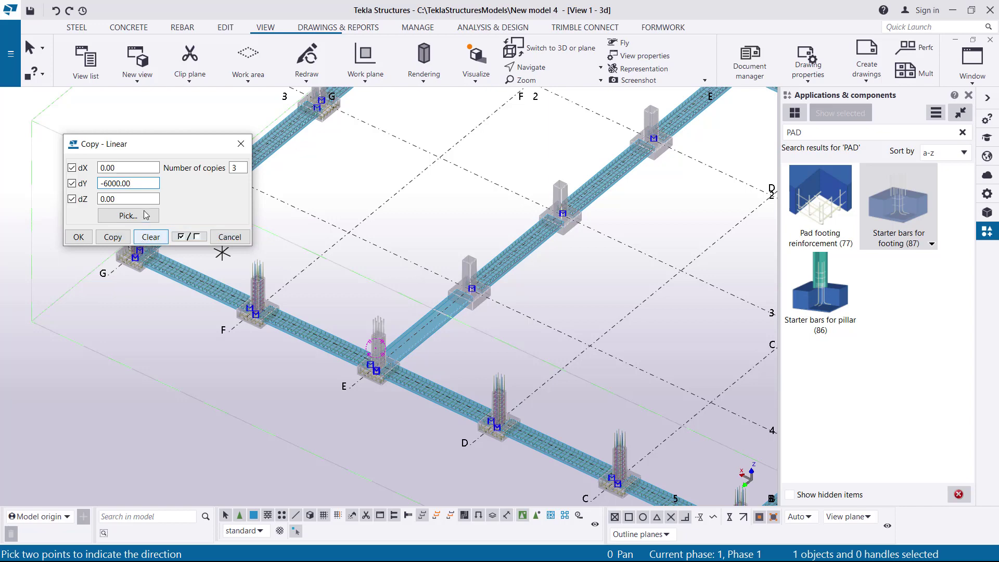
{"action": "left_click", "coordinate": [108, 236]}
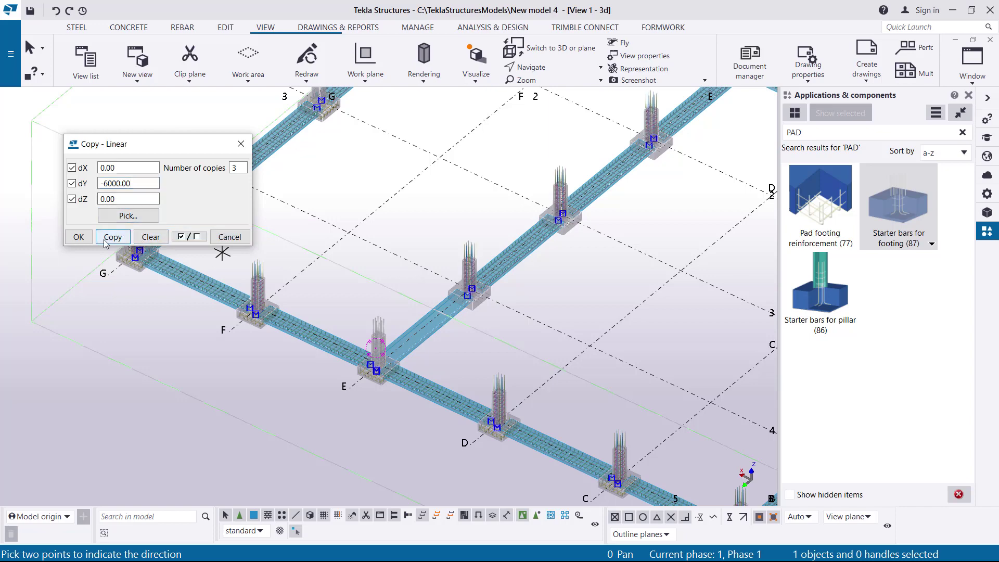
{"action": "left_click", "coordinate": [78, 238]}
{"action": "right_click", "coordinate": [378, 178]}
{"action": "left_click", "coordinate": [403, 185]}
Step: Check the copied starter bars along grid E, rotating the model to view the whole foundation
{"action": "scroll", "coordinate": [292, 312], "scroll_direction": "down", "scroll_amount": 5}
{"action": "scroll", "coordinate": [534, 190], "scroll_direction": "up", "scroll_amount": 4}
{"action": "scroll", "coordinate": [536, 182], "scroll_direction": "down", "scroll_amount": 3}
{"action": "scroll", "coordinate": [274, 396], "scroll_direction": "up", "scroll_amount": 5}
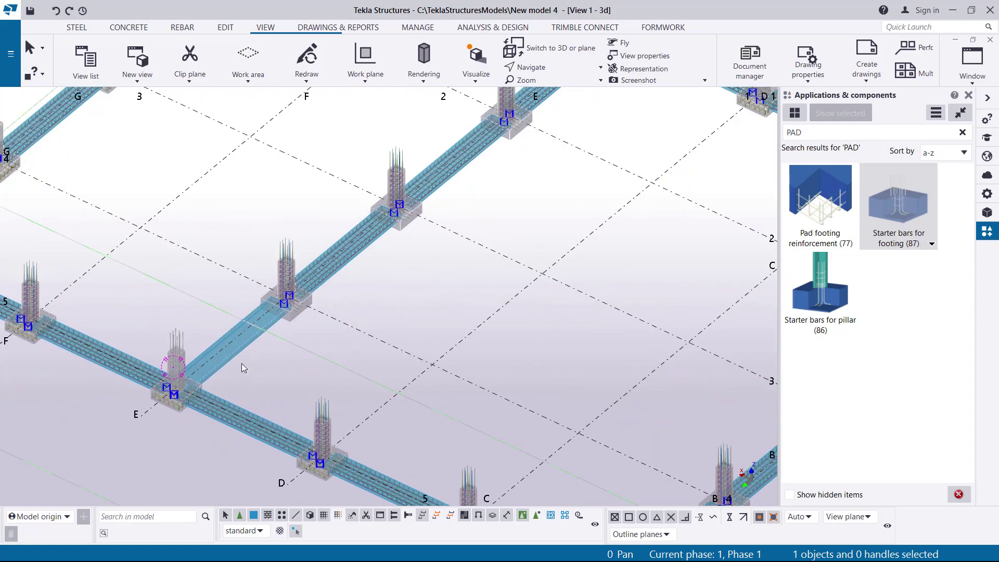
{"action": "left_click", "coordinate": [526, 67]}
{"action": "left_click", "coordinate": [554, 87]}
{"action": "scroll", "coordinate": [341, 246], "scroll_direction": "down", "scroll_amount": 5}
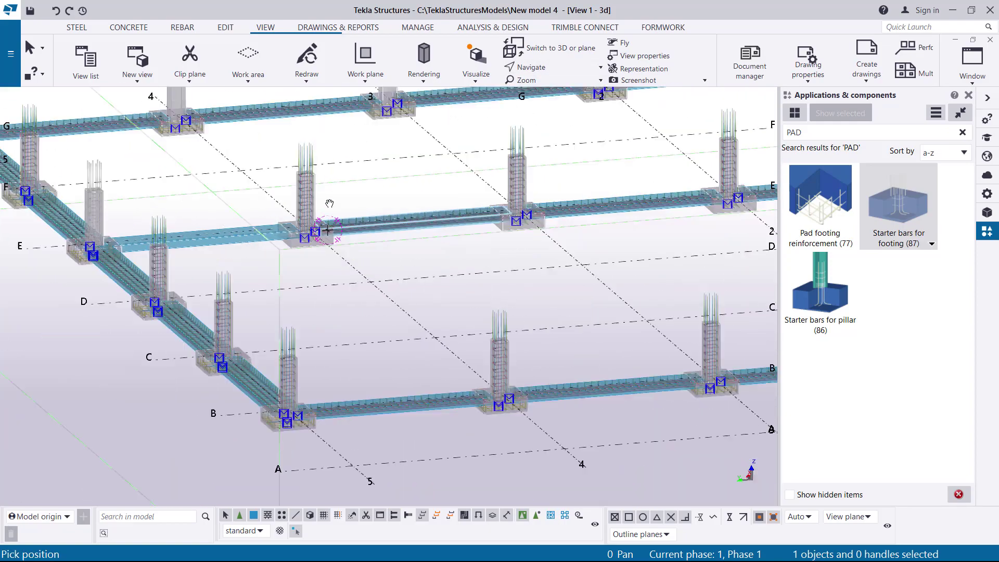
{"action": "right_click", "coordinate": [357, 292]}
{"action": "left_click", "coordinate": [374, 299]}
Step: Examine the column reinforcement at C/5 up close and close the Applications & components catalog
{"action": "scroll", "coordinate": [420, 294], "scroll_direction": "up", "scroll_amount": 5}
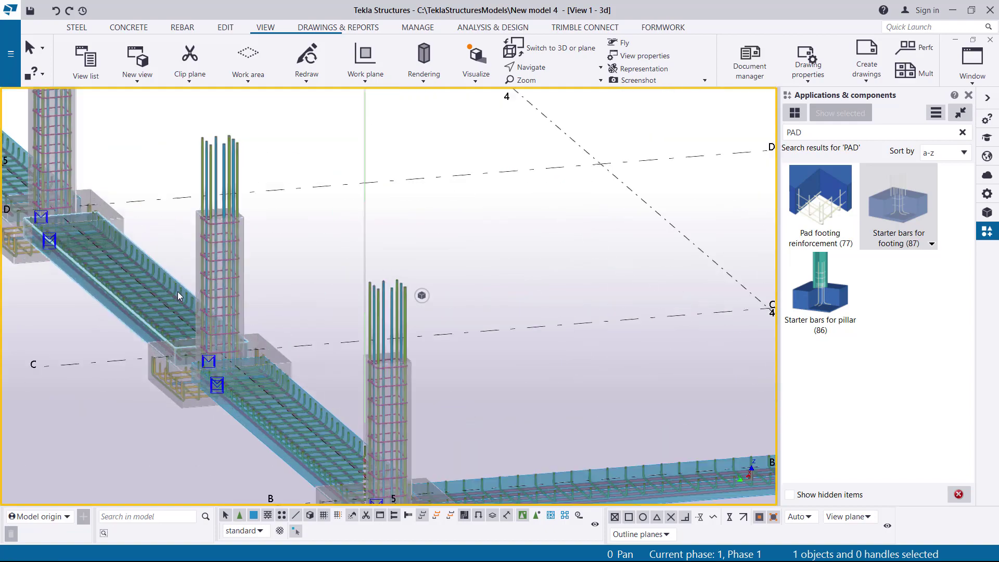
{"action": "scroll", "coordinate": [189, 312], "scroll_direction": "up", "scroll_amount": 3}
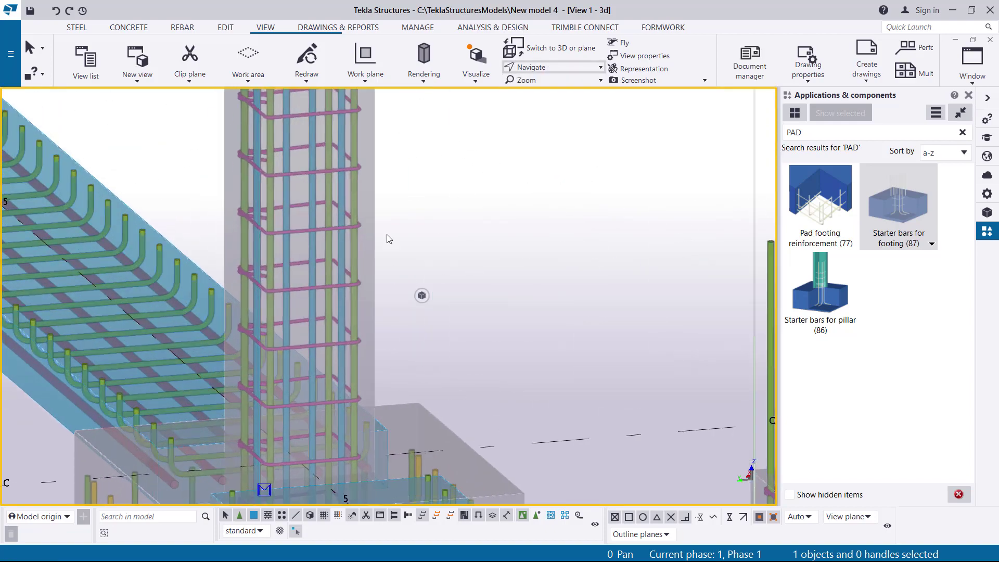
{"action": "left_click_drag", "start_coordinate": [336, 302], "coordinate": [302, 192]}
{"action": "right_click", "coordinate": [447, 216]}
{"action": "left_click", "coordinate": [471, 222]}
{"action": "left_click", "coordinate": [969, 95]}
Step: Examine the starter bars, stirrups, pad footing reinforcement and strip footing bars at C/5 from several angles
{"action": "scroll", "coordinate": [359, 320], "scroll_direction": "down", "scroll_amount": 5}
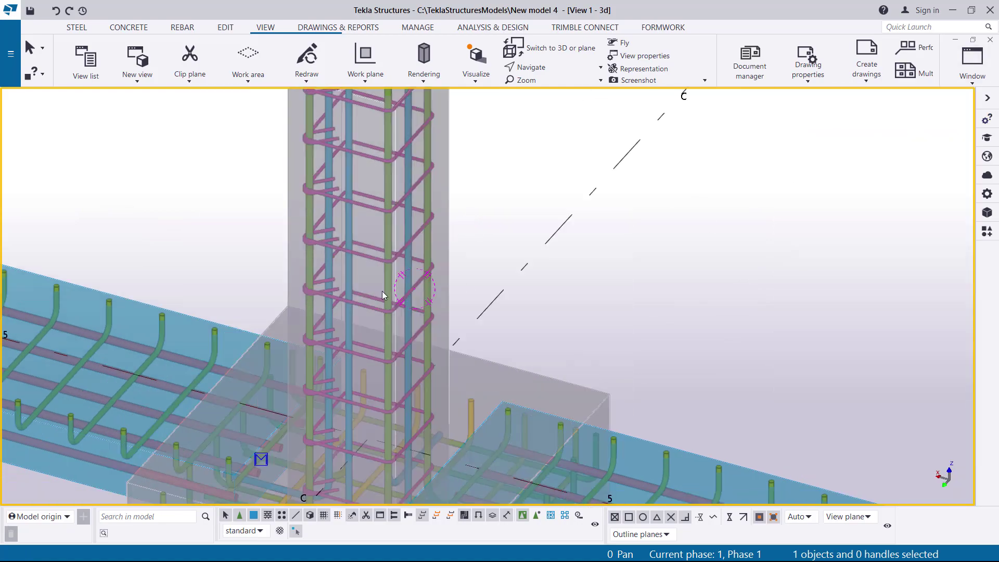
{"action": "scroll", "coordinate": [346, 383], "scroll_direction": "up", "scroll_amount": 5}
{"action": "left_click", "coordinate": [551, 69]}
{"action": "left_click", "coordinate": [553, 87]}
{"action": "scroll", "coordinate": [426, 281], "scroll_direction": "down", "scroll_amount": 5}
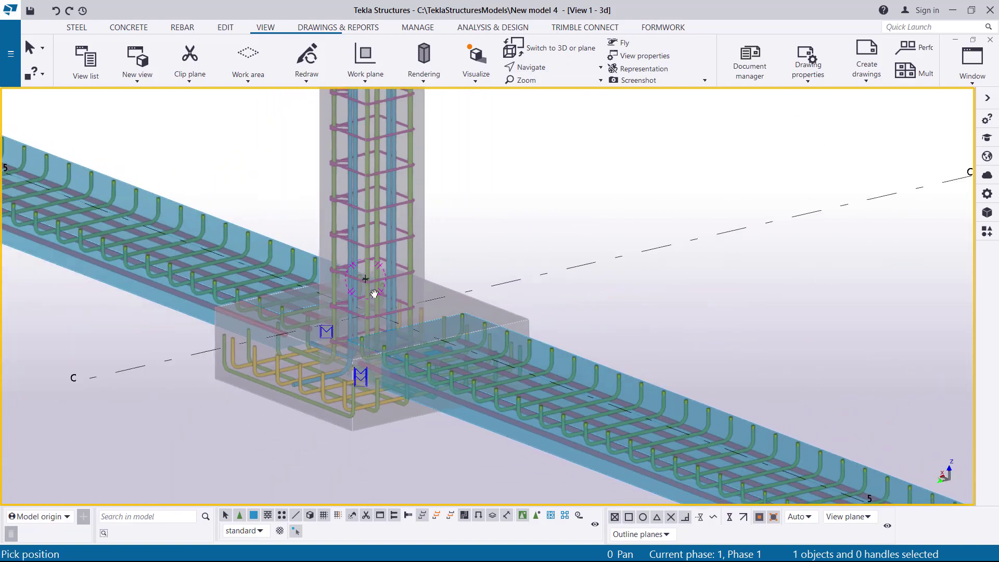
{"action": "middle_click_drag", "start_coordinate": [374, 294], "coordinate": [557, 326], "text": "ctrl"}
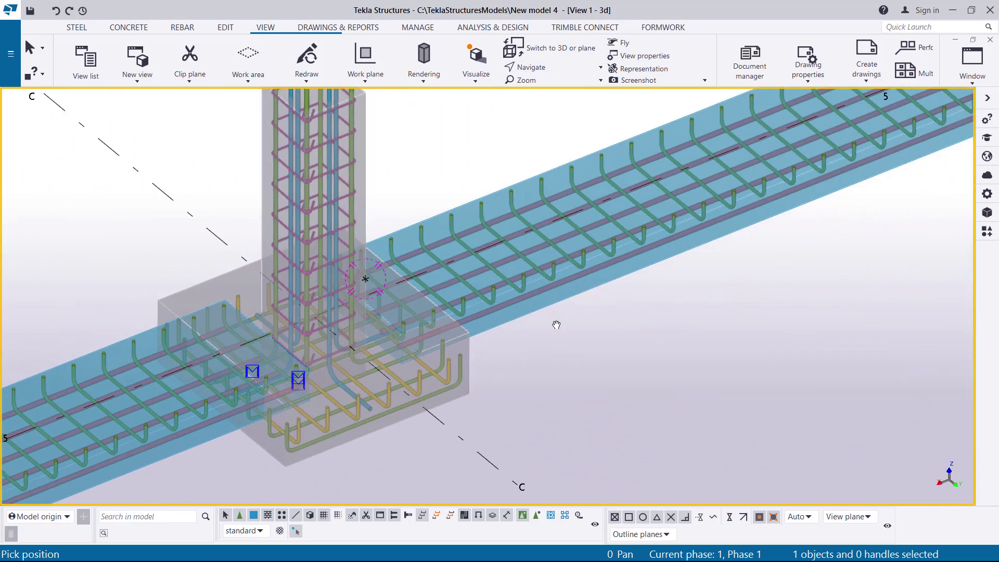
{"action": "scroll", "coordinate": [323, 206], "scroll_direction": "up", "scroll_amount": 3}
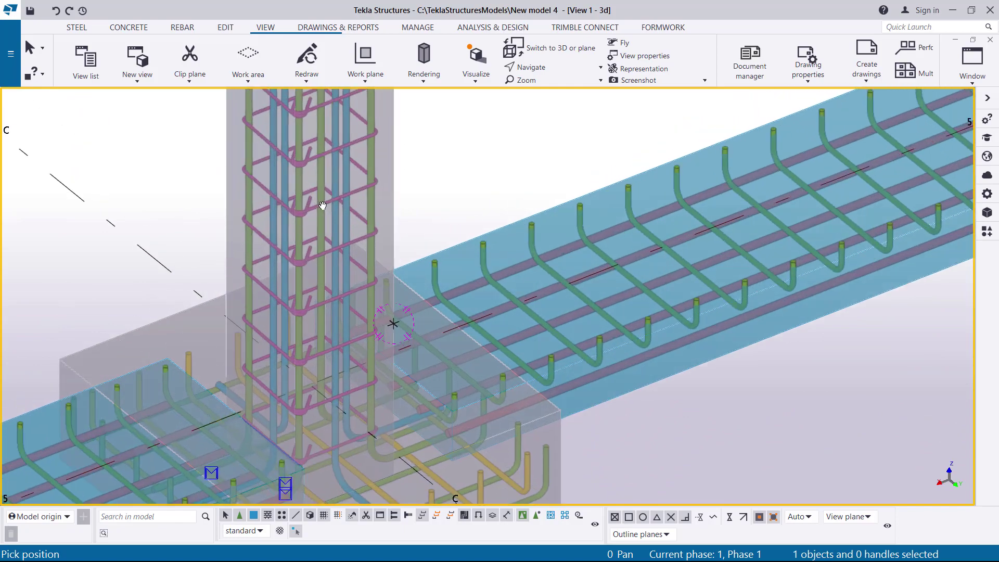
{"action": "middle_click_drag", "start_coordinate": [323, 205], "coordinate": [339, 383], "text": "ctrl"}
{"action": "scroll", "coordinate": [356, 353], "scroll_direction": "down", "scroll_amount": 2}
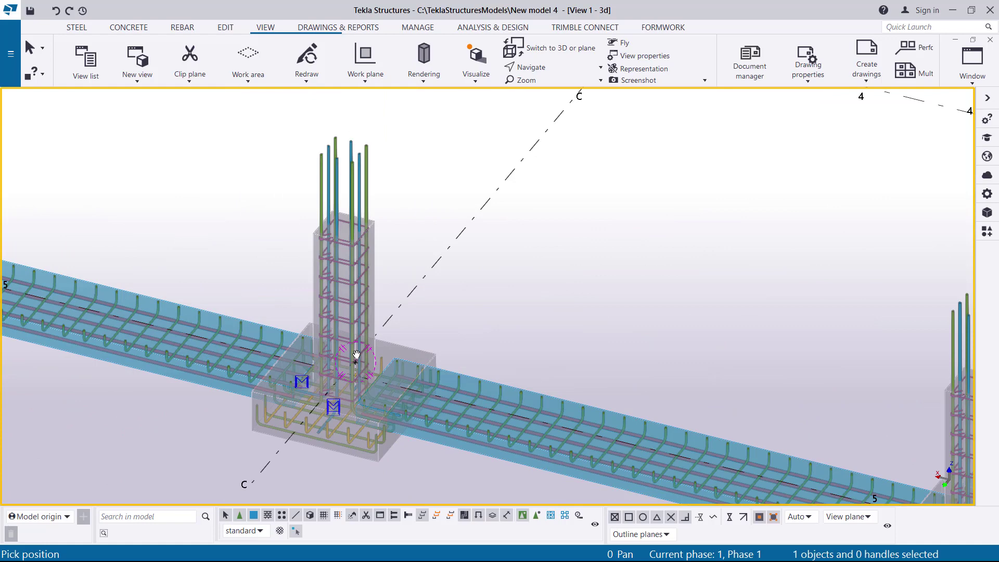
{"action": "scroll", "coordinate": [346, 369], "scroll_direction": "up", "scroll_amount": 4}
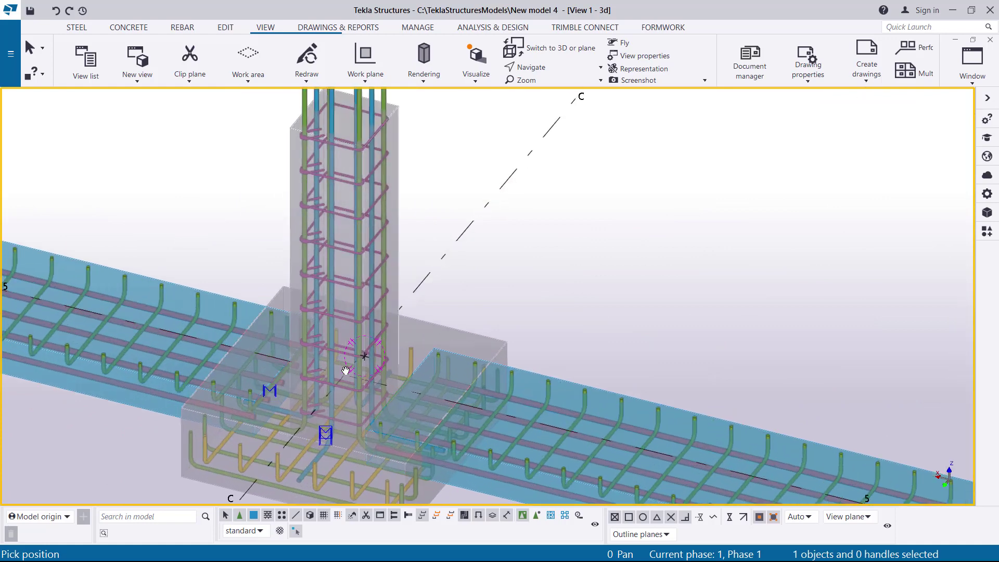